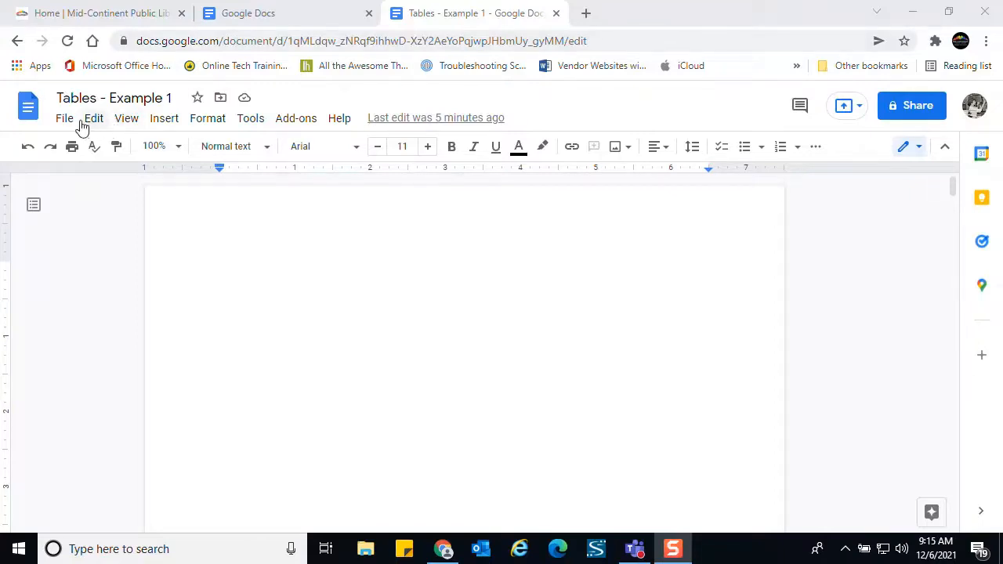
# Insert a table with four columns and two rows into the blank document
pyautogui.click(164, 118)
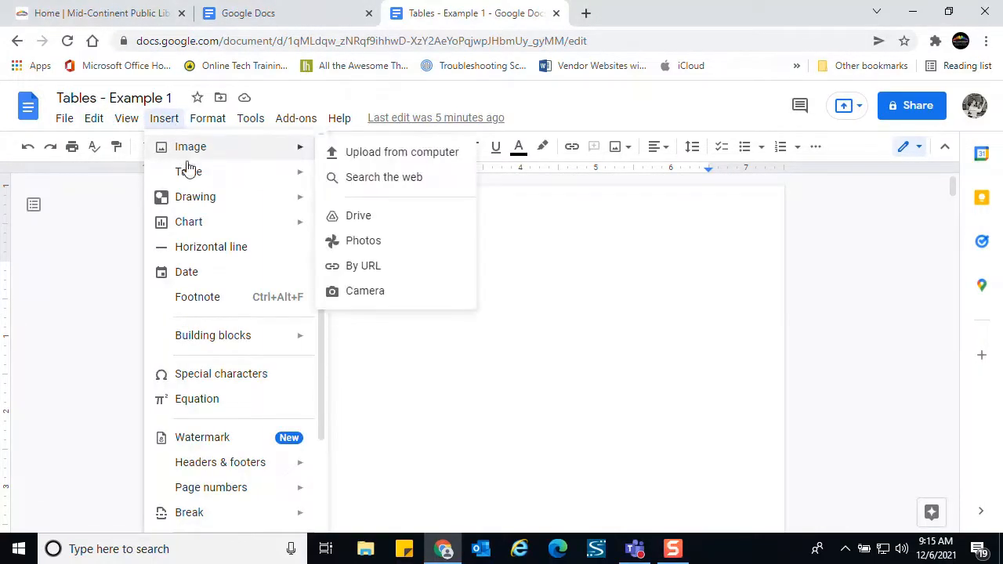
pyautogui.moveTo(189, 174)
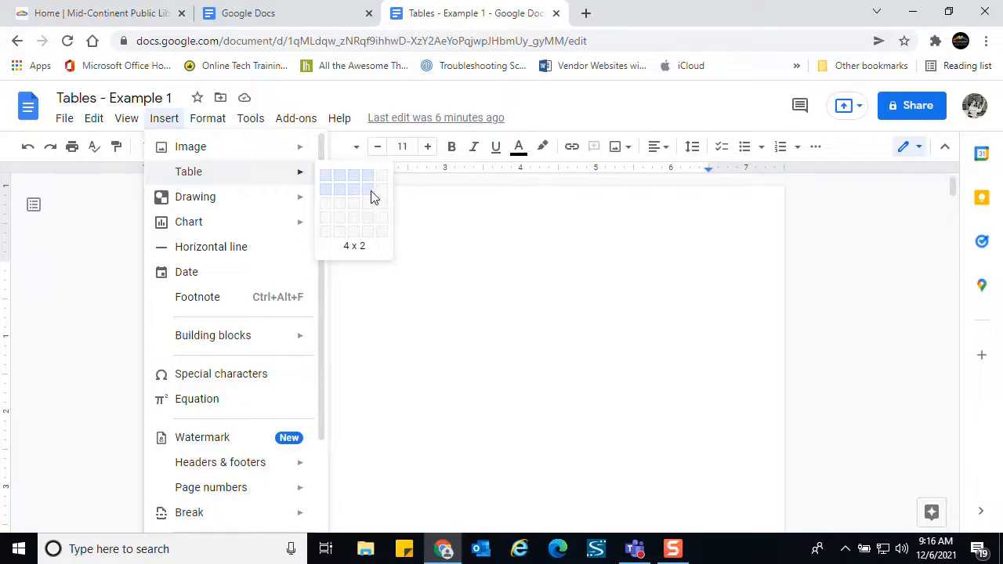
pyautogui.click(371, 190)
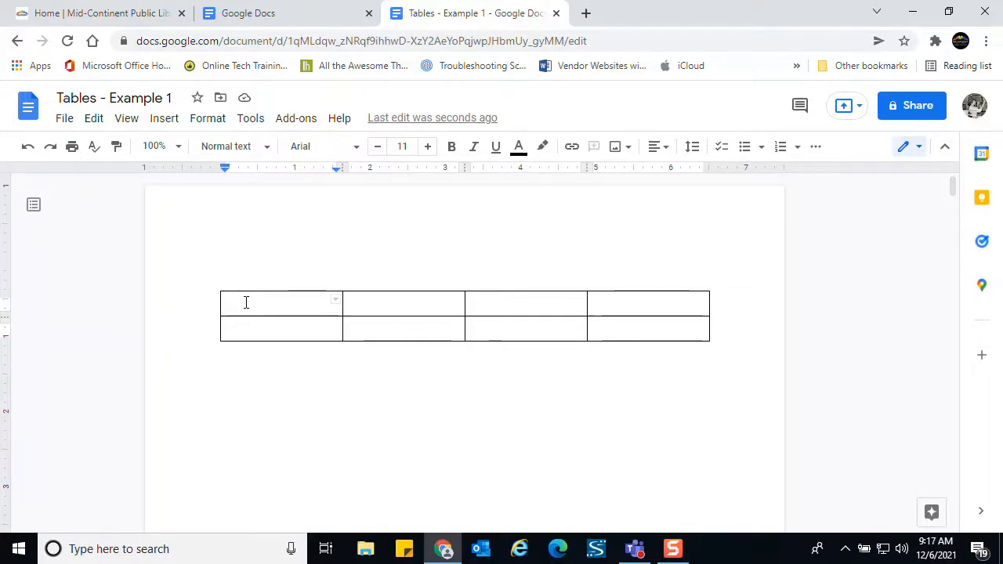
# Fill the table's header row with the column titles Date, Low, High and Average
pyautogui.write('Date')
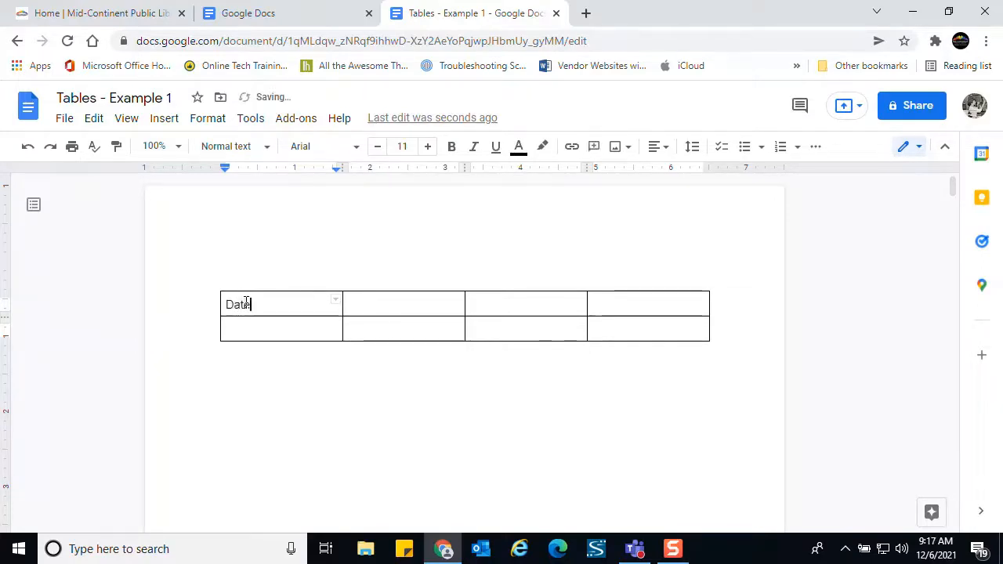
pyautogui.press('Tab')
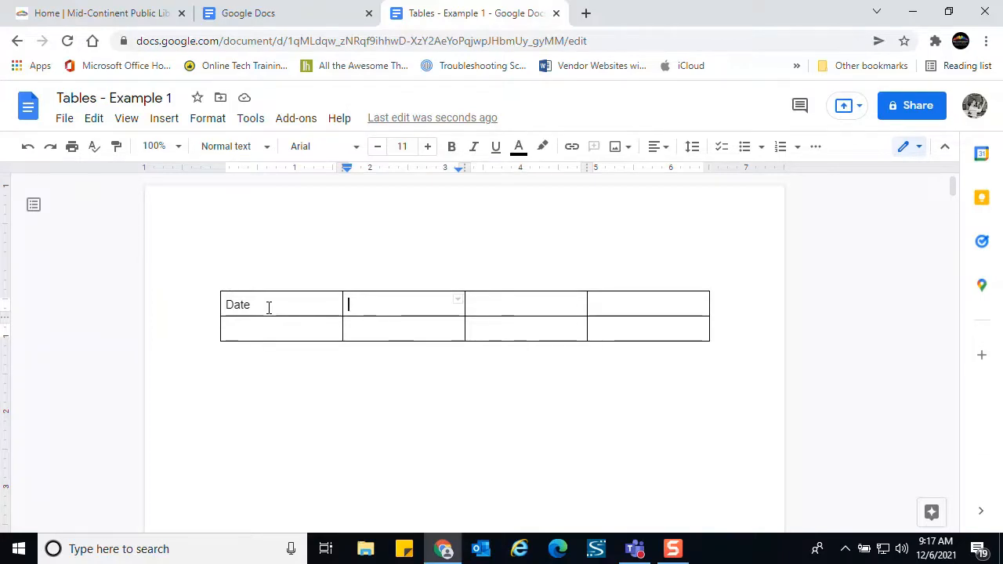
pyautogui.write('Low')
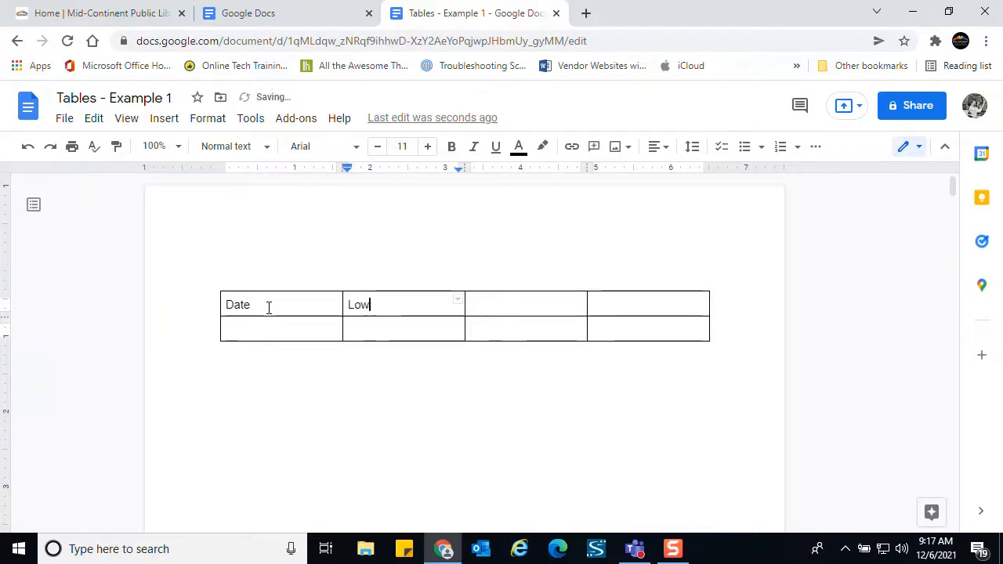
pyautogui.press('Tab')
pyautogui.write('igh')
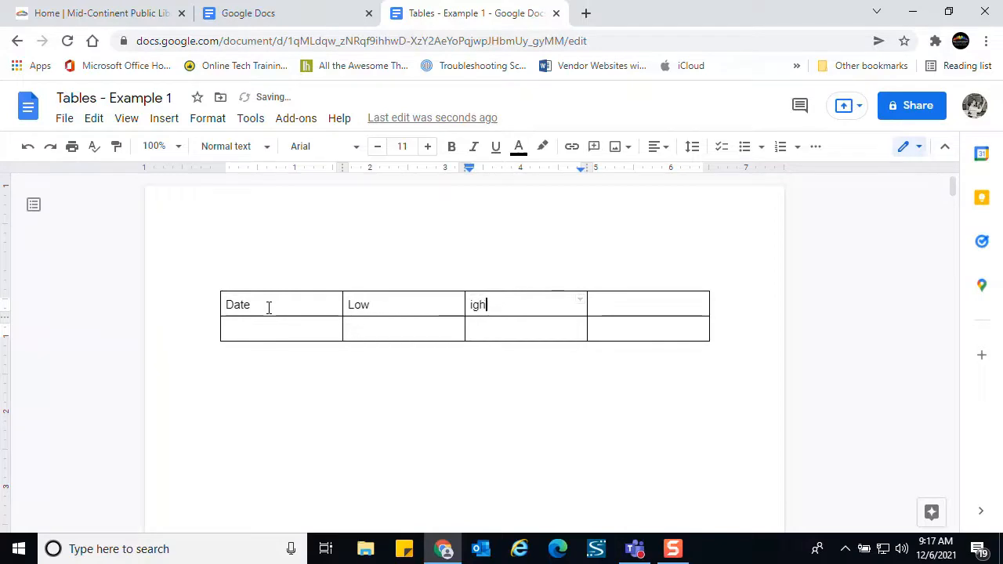
pyautogui.press('BackSpace')
pyautogui.press('BackSpace')
pyautogui.press('BackSpace')
pyautogui.write('High')
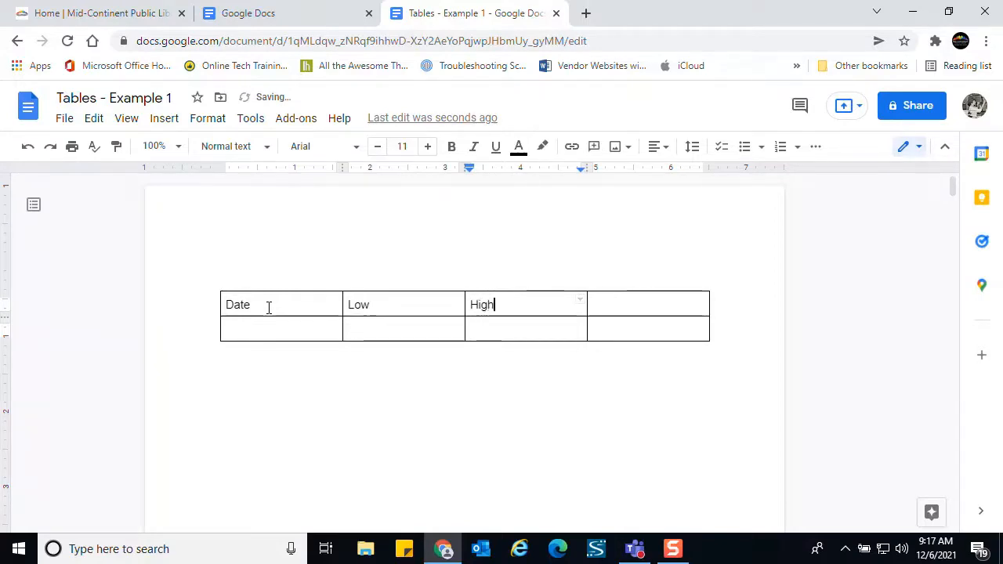
pyautogui.press('Tab')
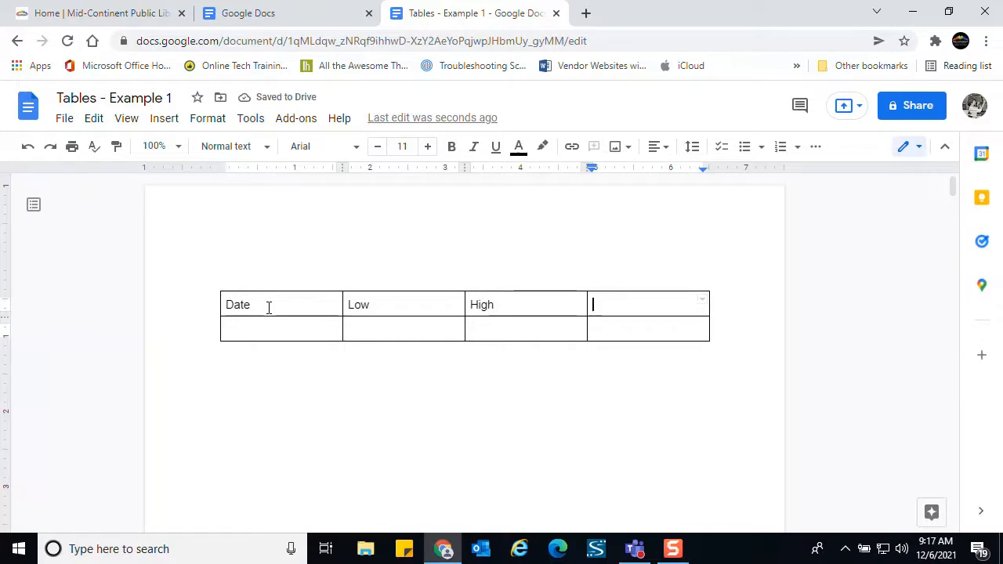
pyautogui.write('Aver')
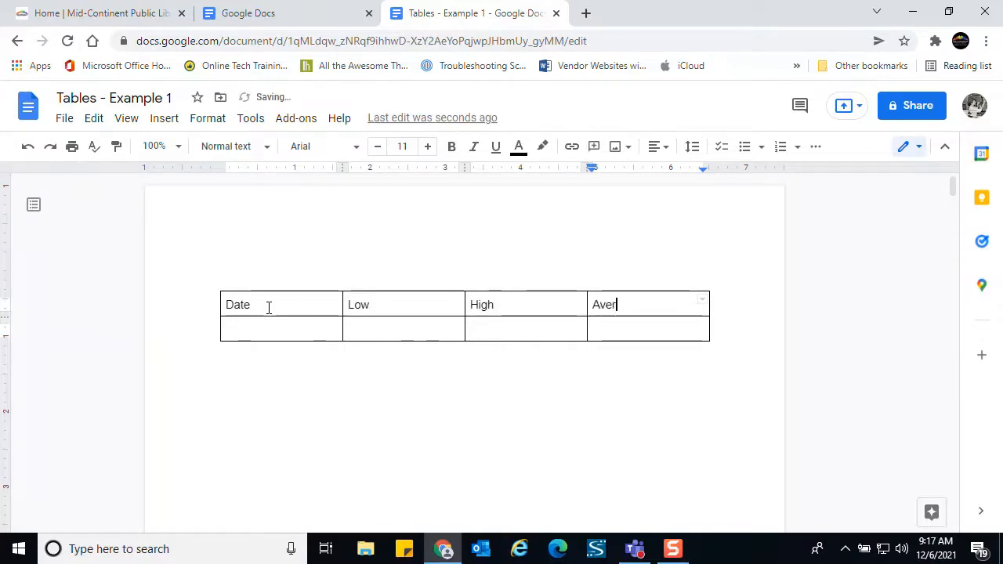
pyautogui.write('age')
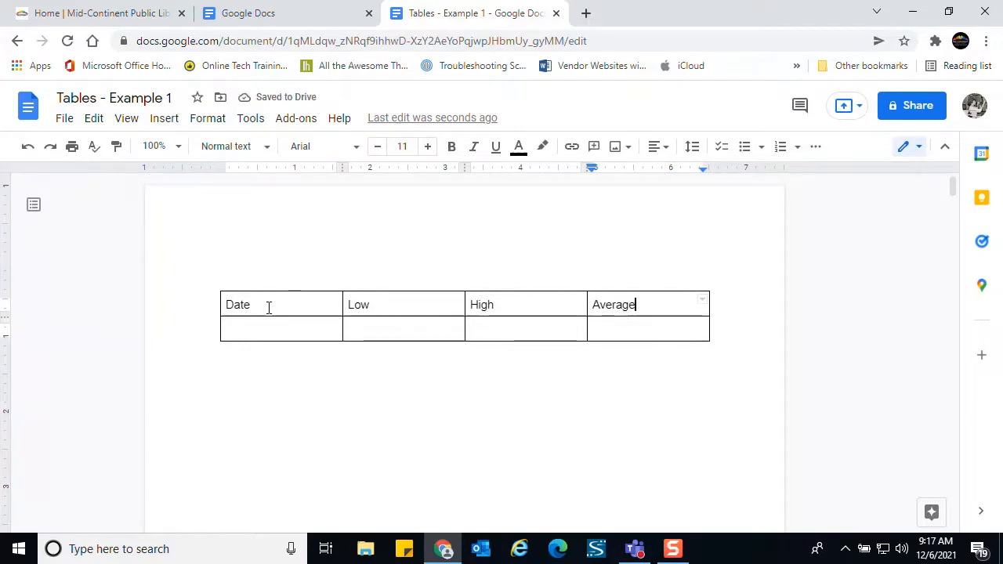
# Fill the second row with date 10/1, low 66, high 77 and average 70.71
pyautogui.press('Tab')
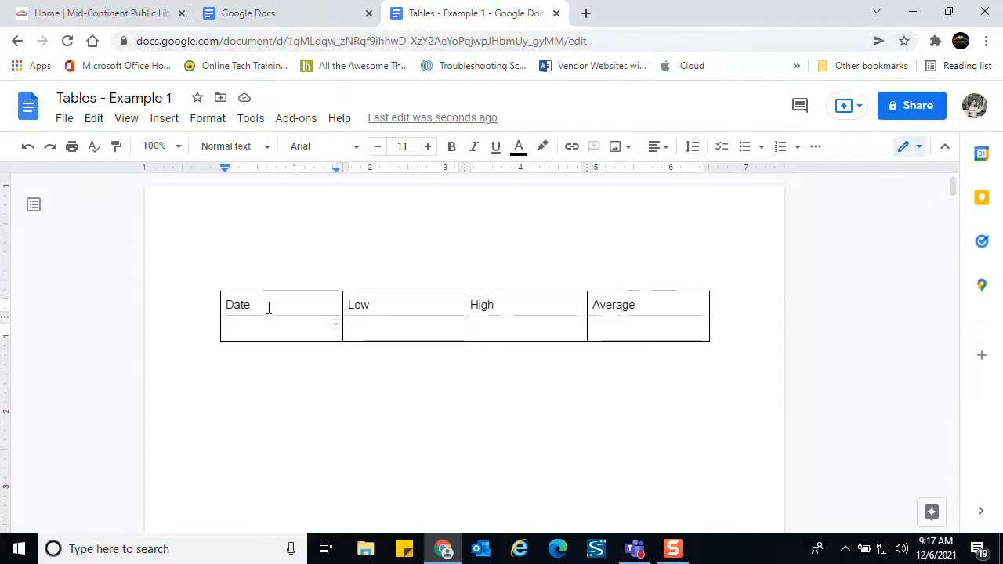
pyautogui.write('10')
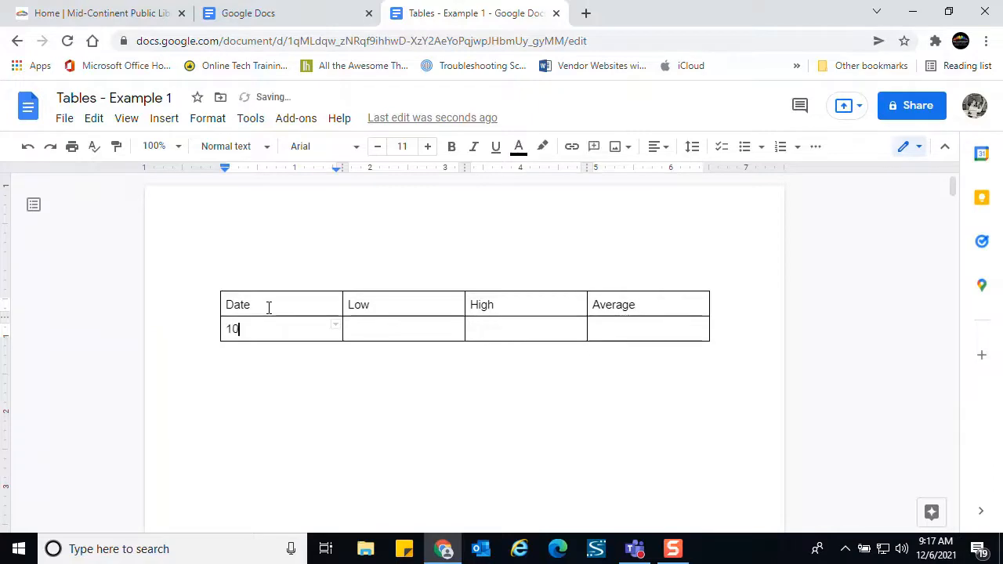
pyautogui.write('/1')
pyautogui.press('Tab')
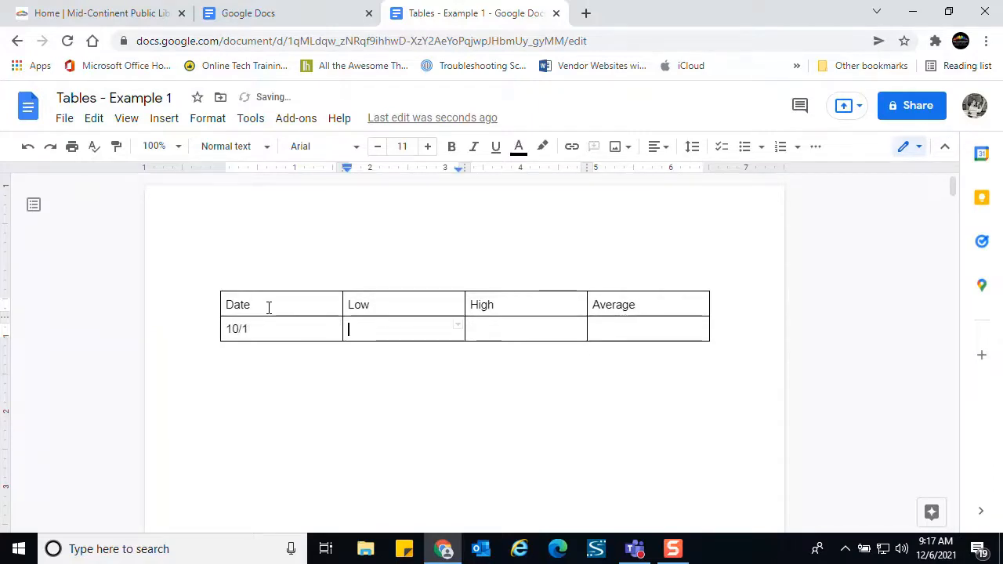
pyautogui.write('66')
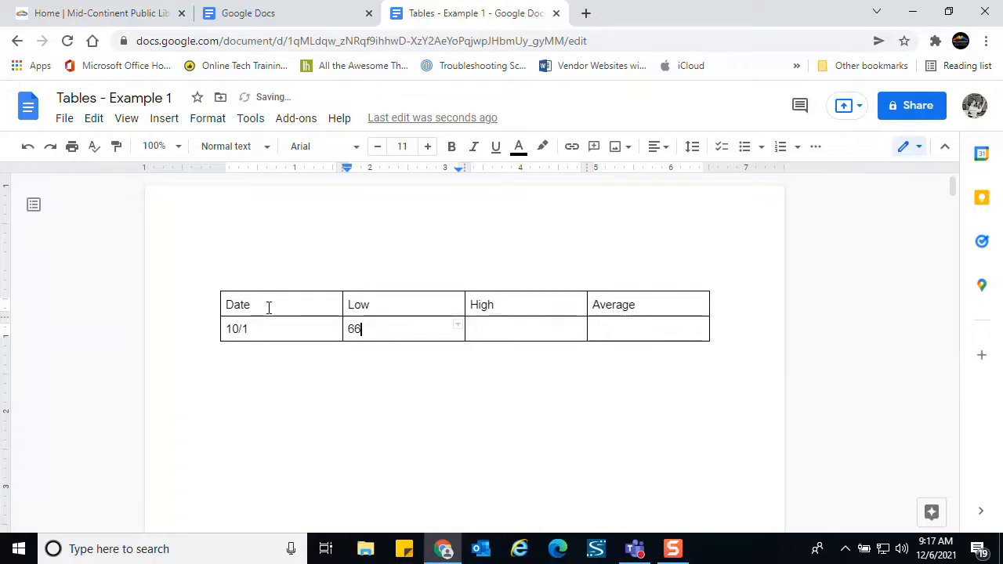
pyautogui.press('Tab')
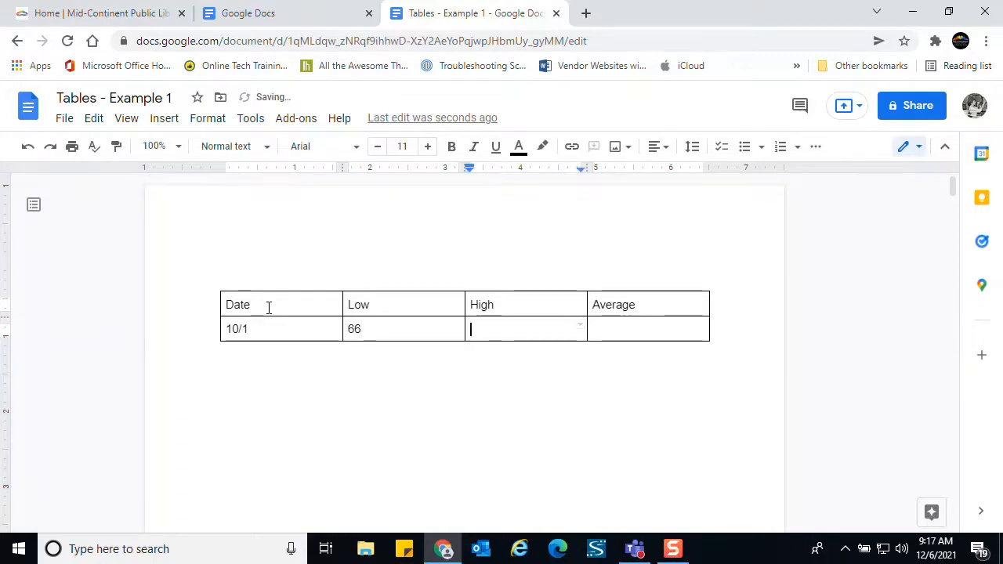
pyautogui.write('77')
pyautogui.press('Tab')
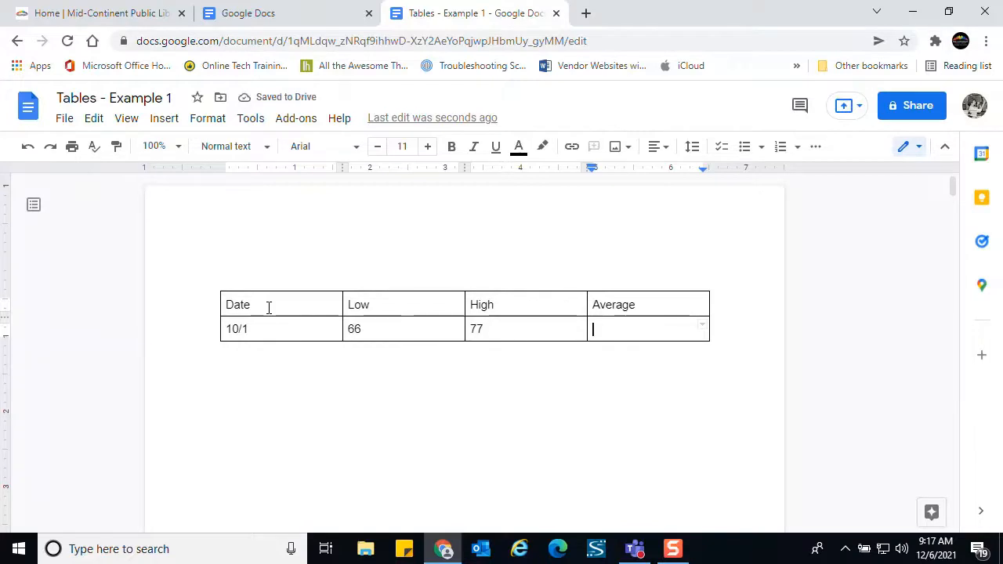
pyautogui.write('70 ')
pyautogui.write('71')
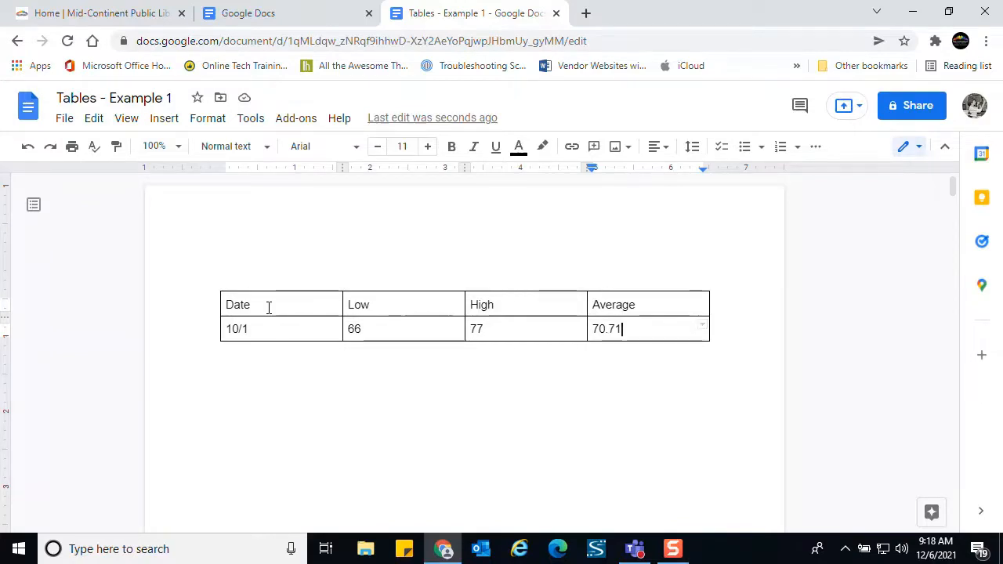
# Add a third row to the table and enter 10/2 as its date
pyautogui.press('Tab')
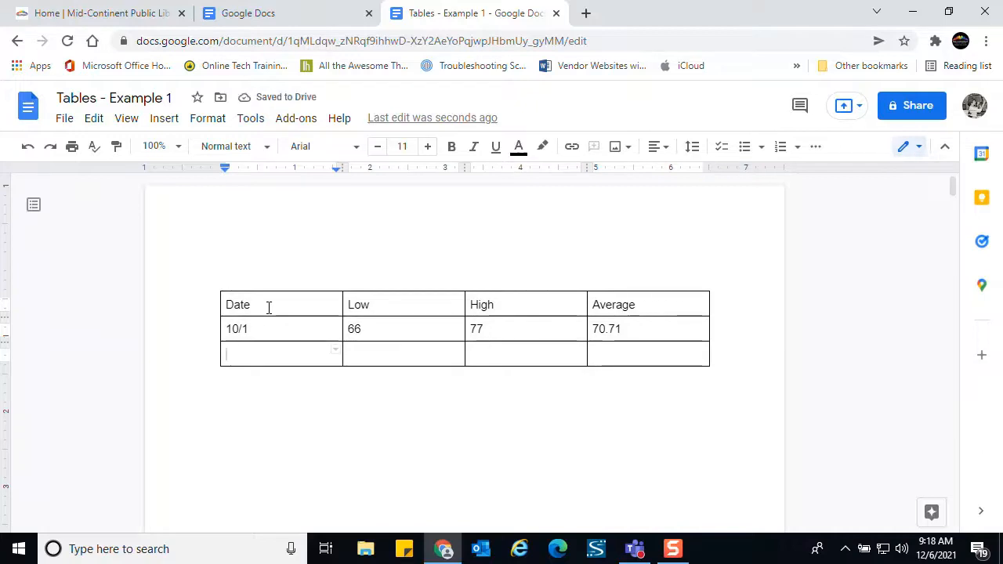
pyautogui.write('10')
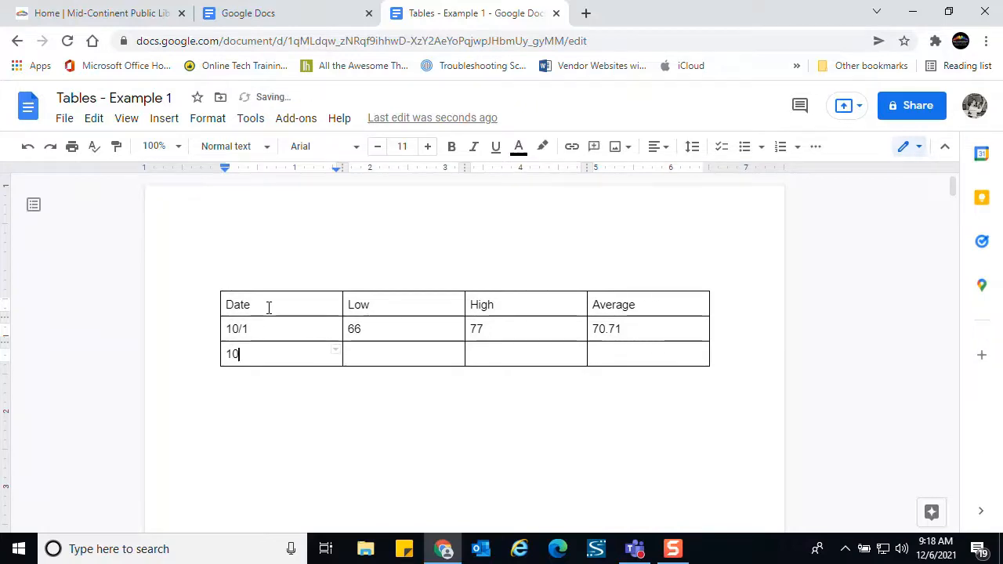
pyautogui.write('/2')
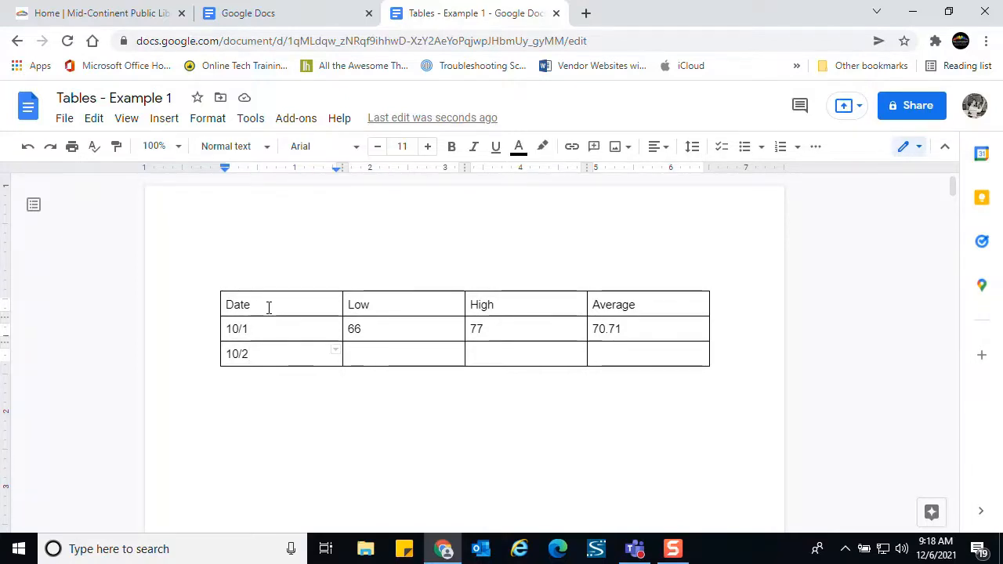
# Correct the average in the 10/1 row to 70.75
pyautogui.hotkey('shift', 'Tab')
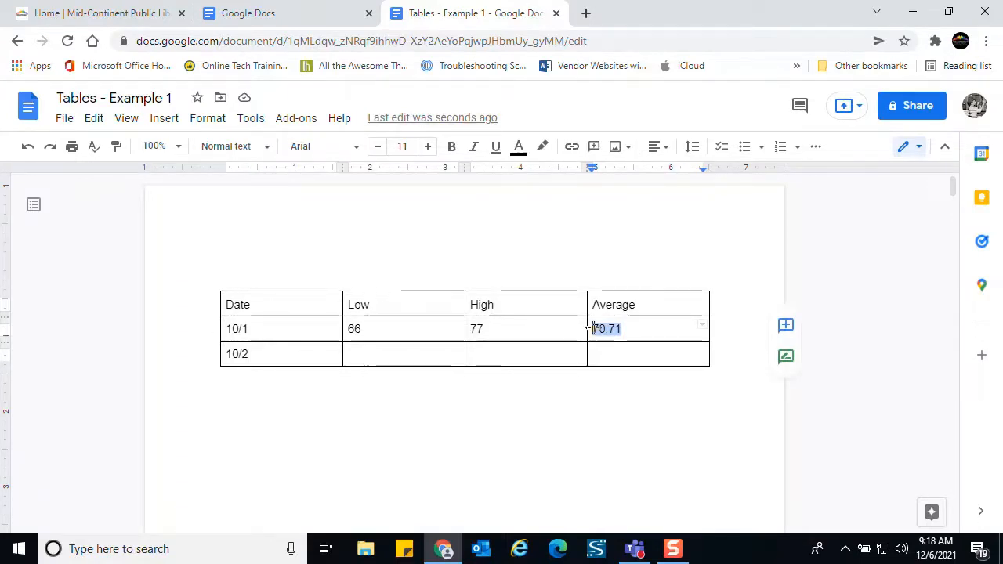
pyautogui.click(629, 326)
pyautogui.press('BackSpace')
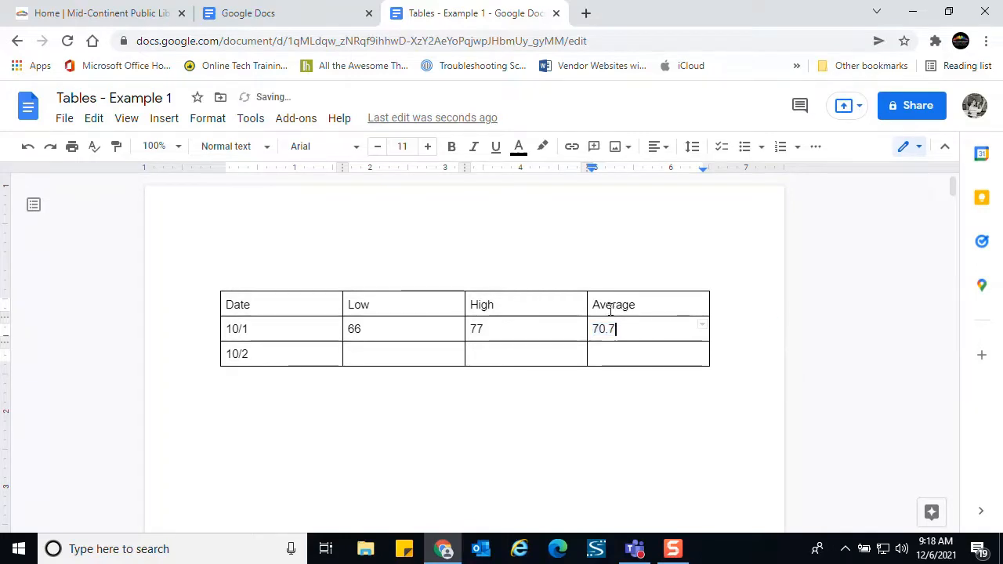
pyautogui.press('Tab')
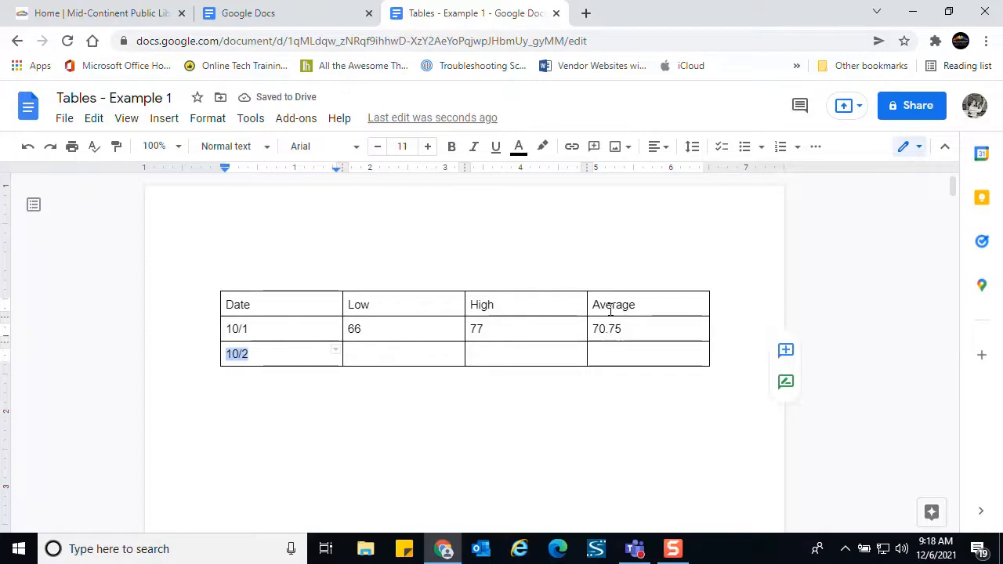
# Complete the 10/2 row with low 60, high 76 and average 66.44, and add an empty row below it
pyautogui.press('Tab')
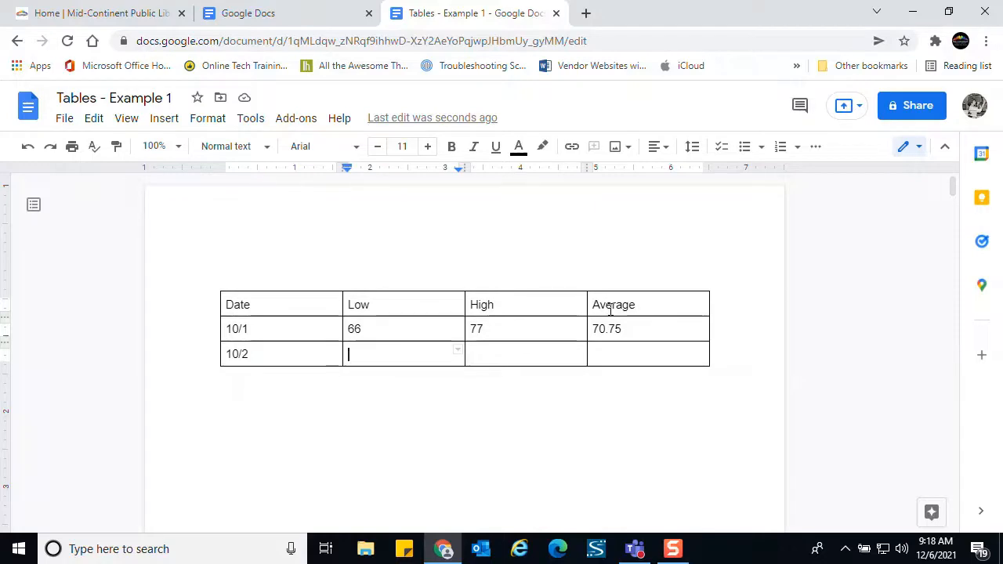
pyautogui.write('60')
pyautogui.press('Tab')
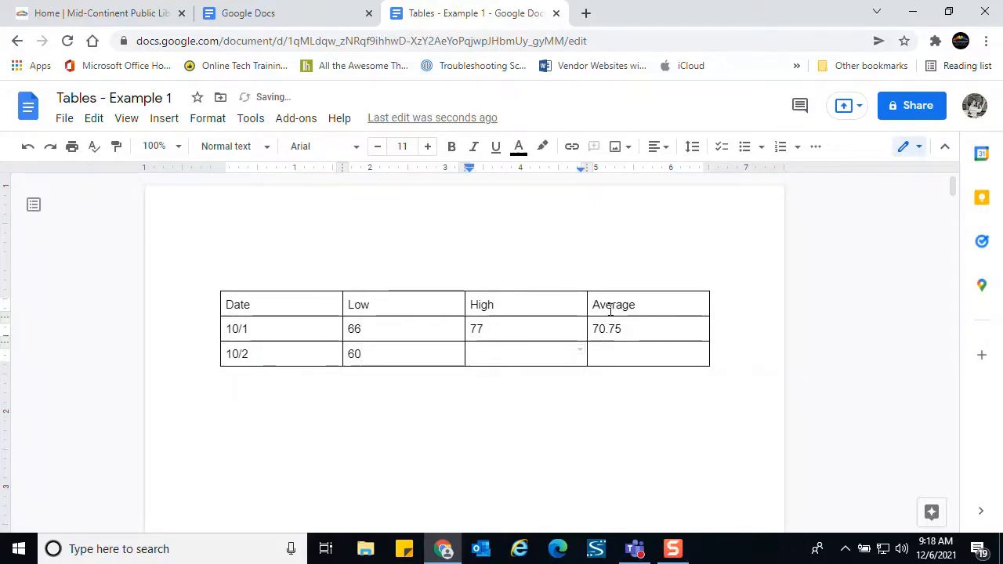
pyautogui.write('76')
pyautogui.press('Tab')
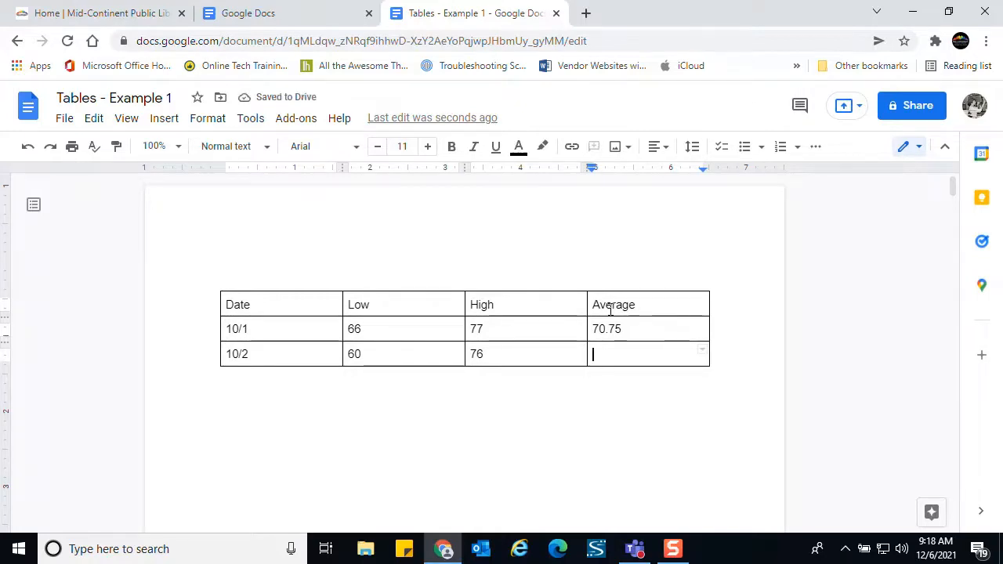
pyautogui.write('66.44')
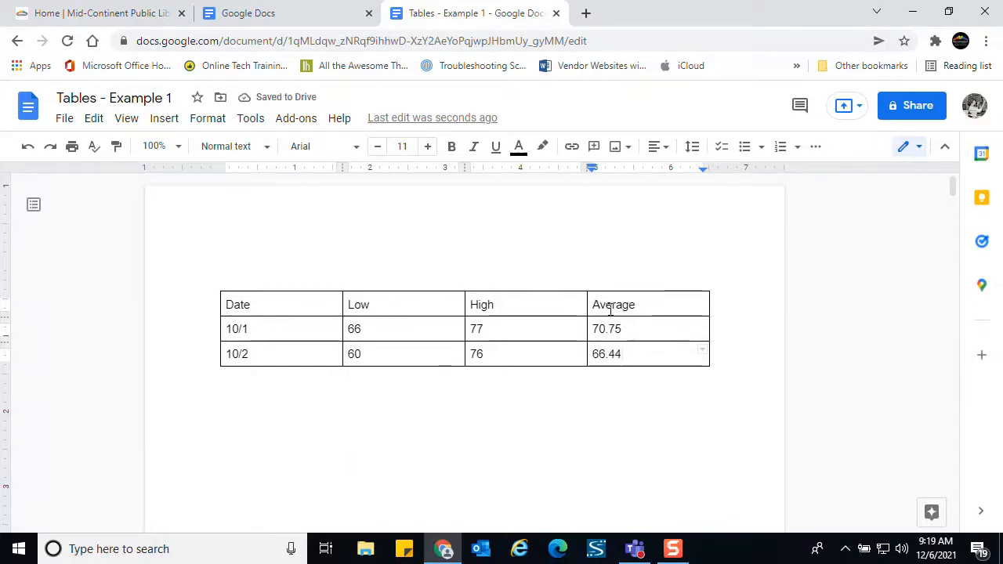
pyautogui.press('Tab')
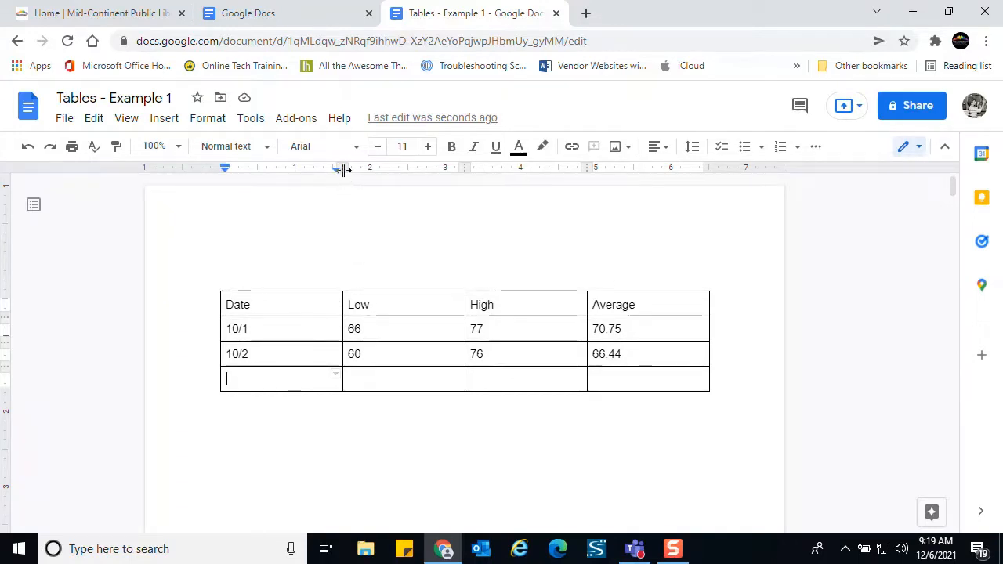
# Narrow the four columns to about 1.2 to 1.4 inches each and increase the header row's height to about 0.5 inch
pyautogui.moveTo(342, 169); pyautogui.dragTo(325, 170)
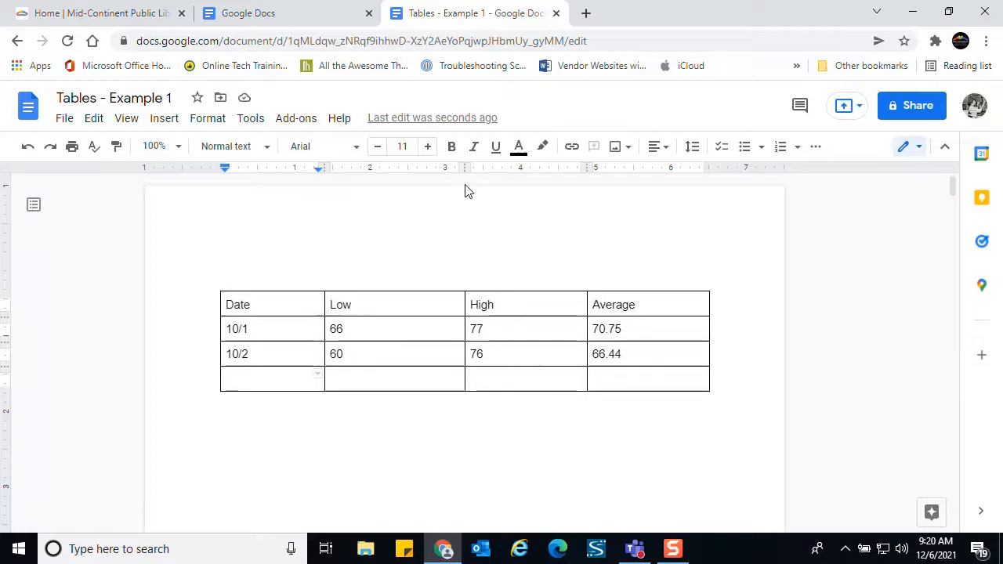
pyautogui.moveTo(463, 169); pyautogui.dragTo(421, 162)
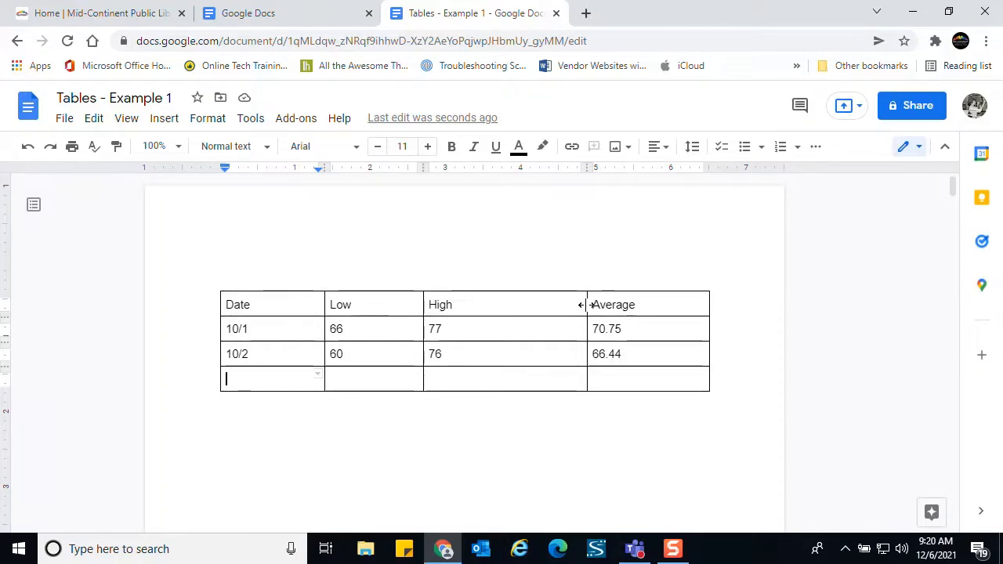
pyautogui.moveTo(586, 304); pyautogui.dragTo(531, 303)
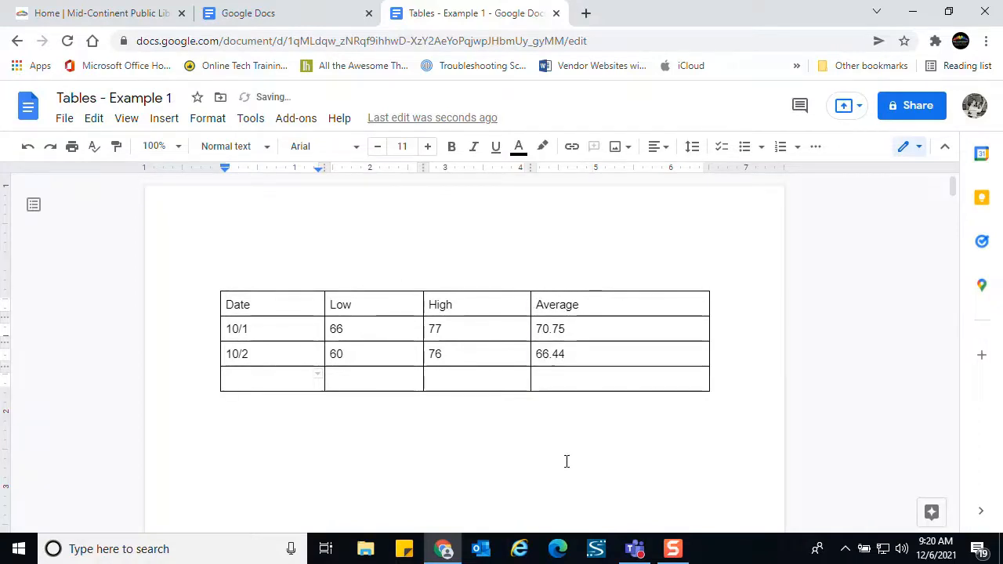
pyautogui.moveTo(530, 304); pyautogui.dragTo(517, 303)
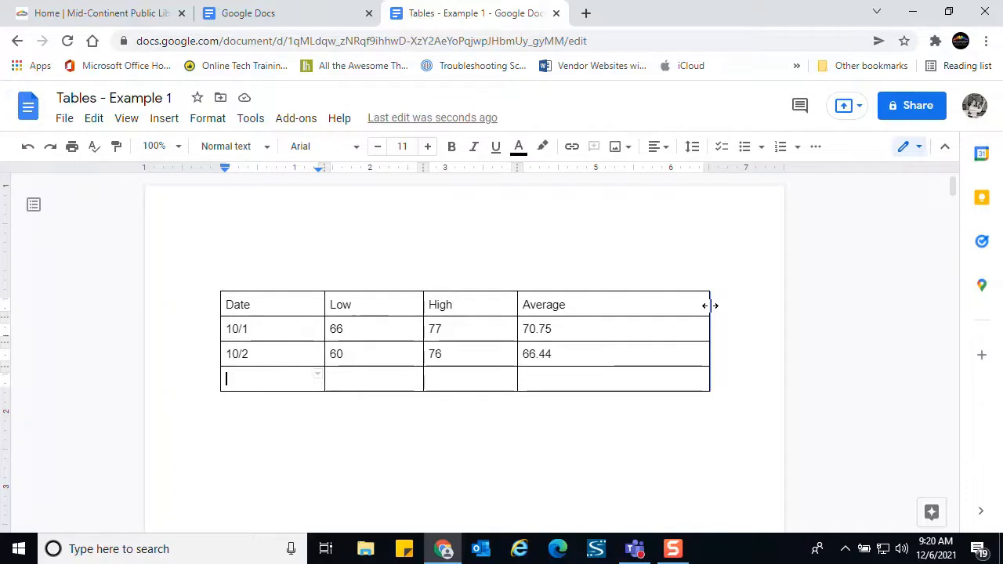
pyautogui.moveTo(710, 306); pyautogui.dragTo(607, 323)
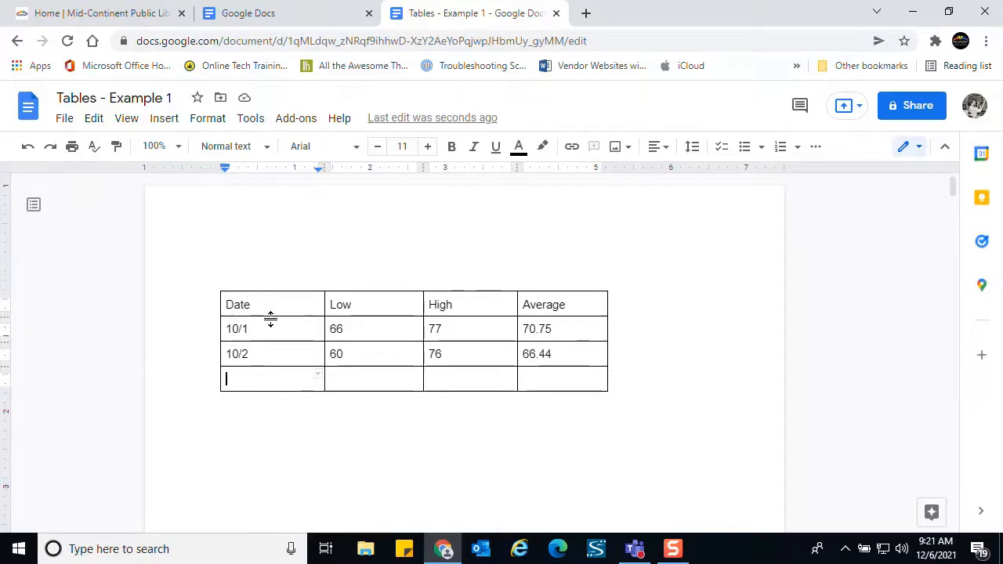
pyautogui.moveTo(270, 317); pyautogui.dragTo(267, 329)
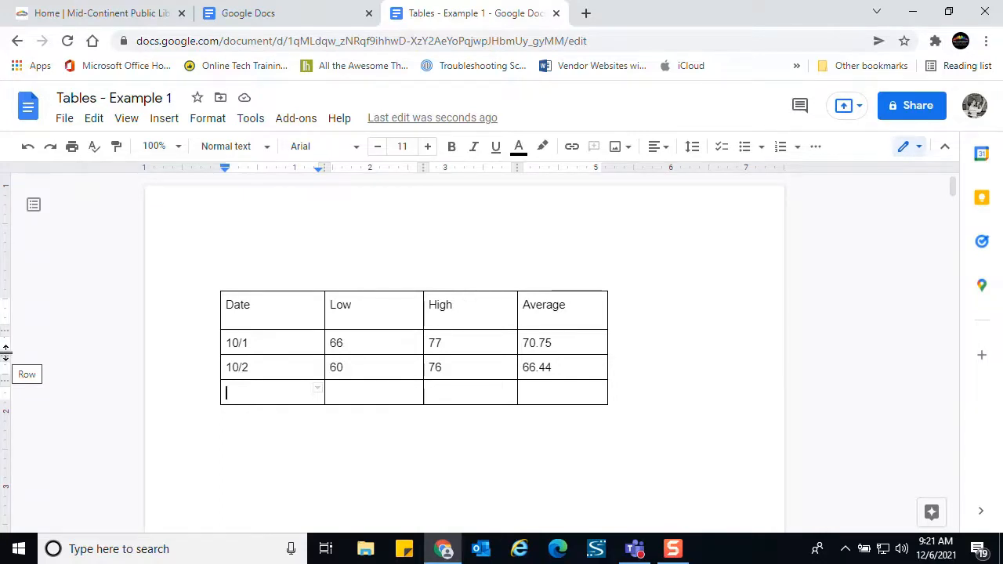
# Slightly increase the height of the 10/1 row
pyautogui.moveTo(4, 358); pyautogui.dragTo(3, 361)
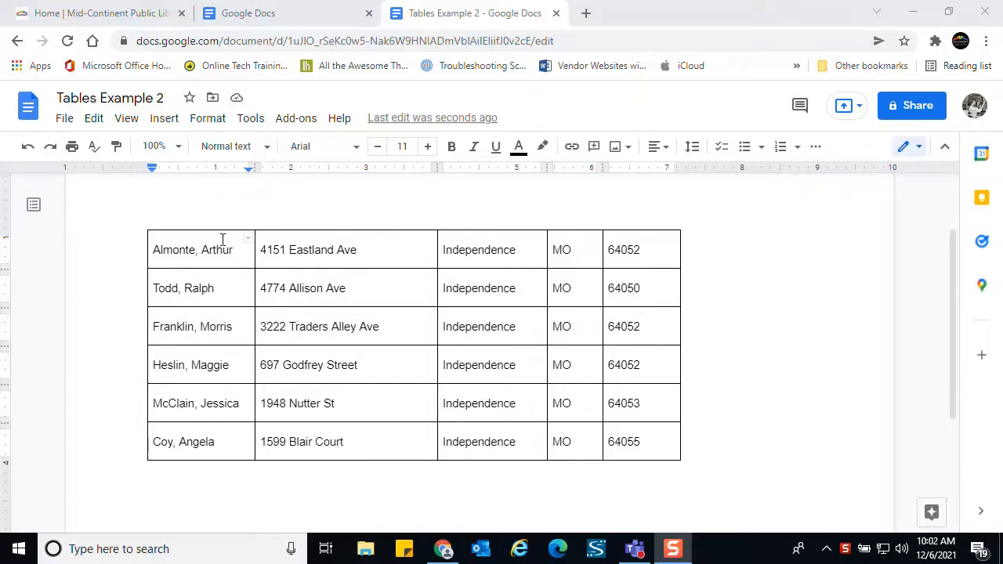
# In the Tables Example 2 document, insert an empty row above the first row of the address table
pyautogui.click(194, 248)
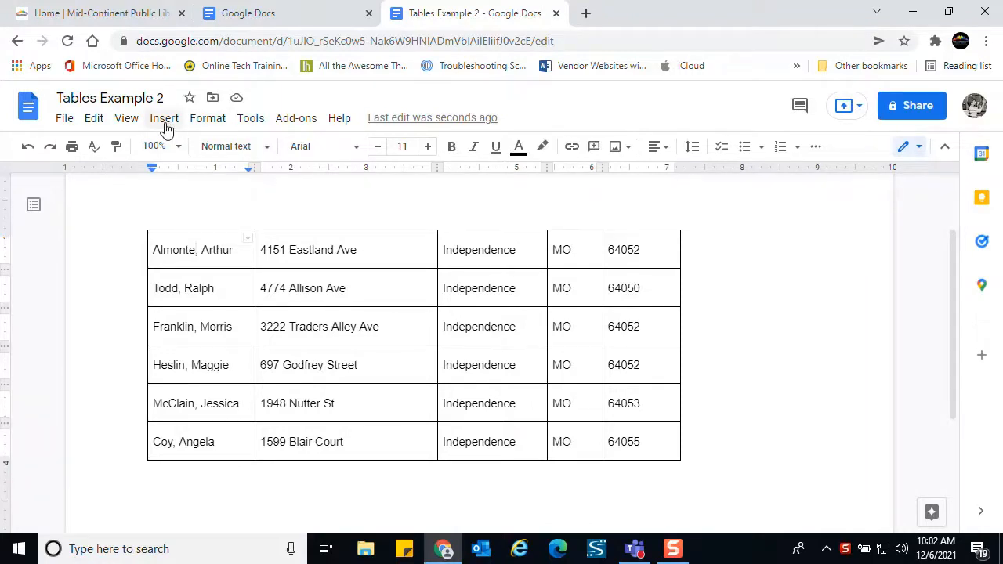
pyautogui.click(209, 122)
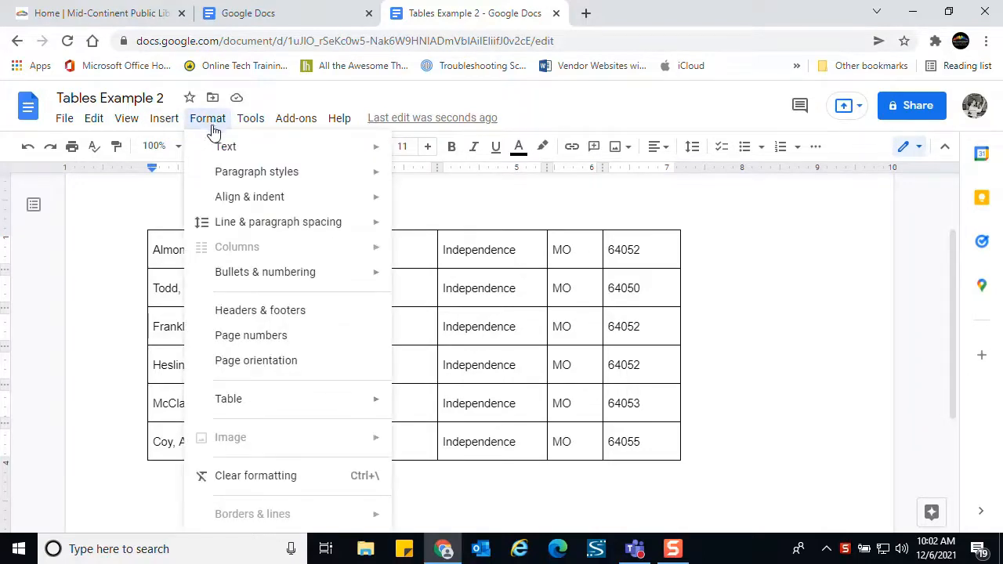
pyautogui.moveTo(213, 149)
pyautogui.moveTo(212, 171)
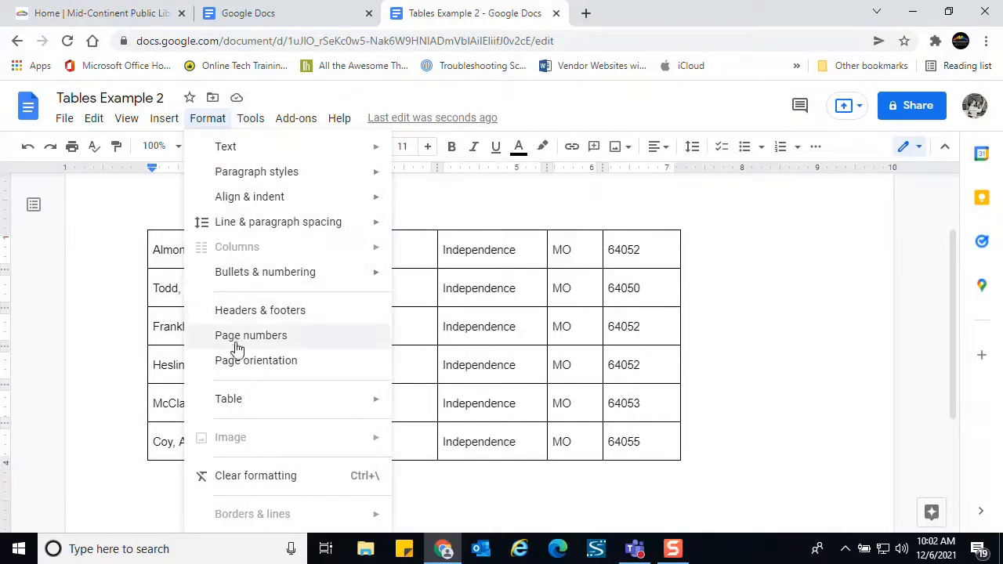
pyautogui.moveTo(241, 406)
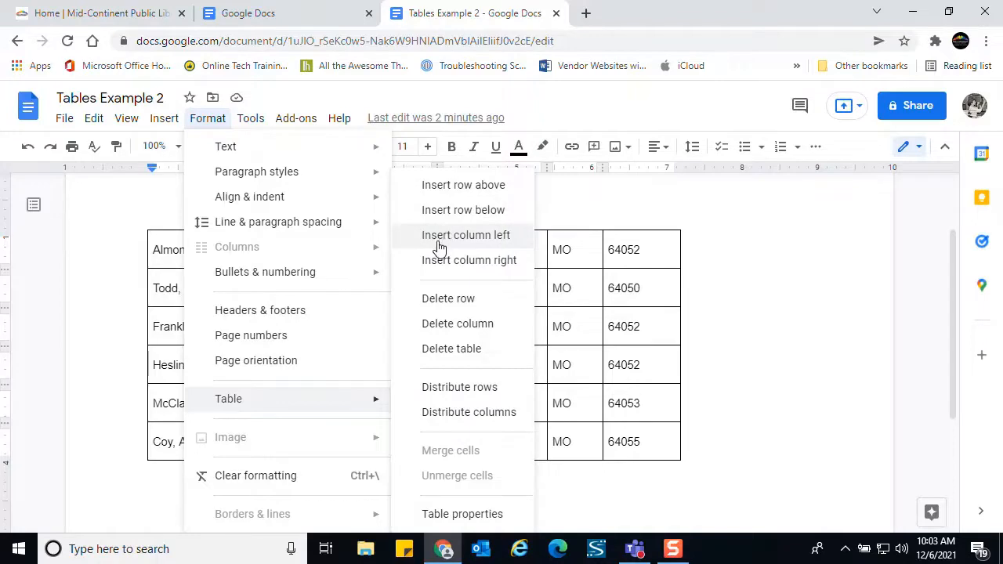
pyautogui.click(444, 190)
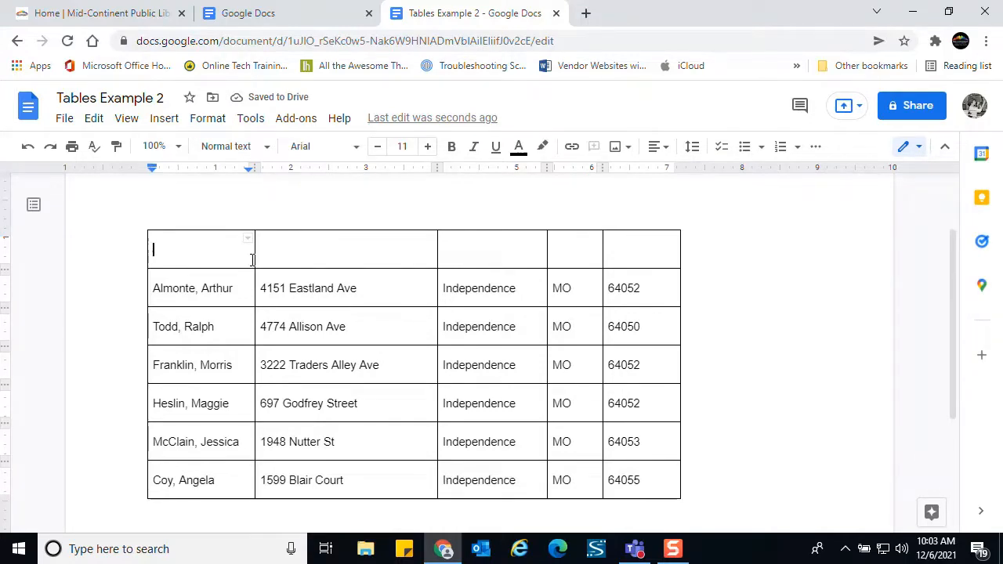
# Fill the empty first row with the column headings Name, Street, City, State and Zip
pyautogui.write('Name')
pyautogui.press('Tab')
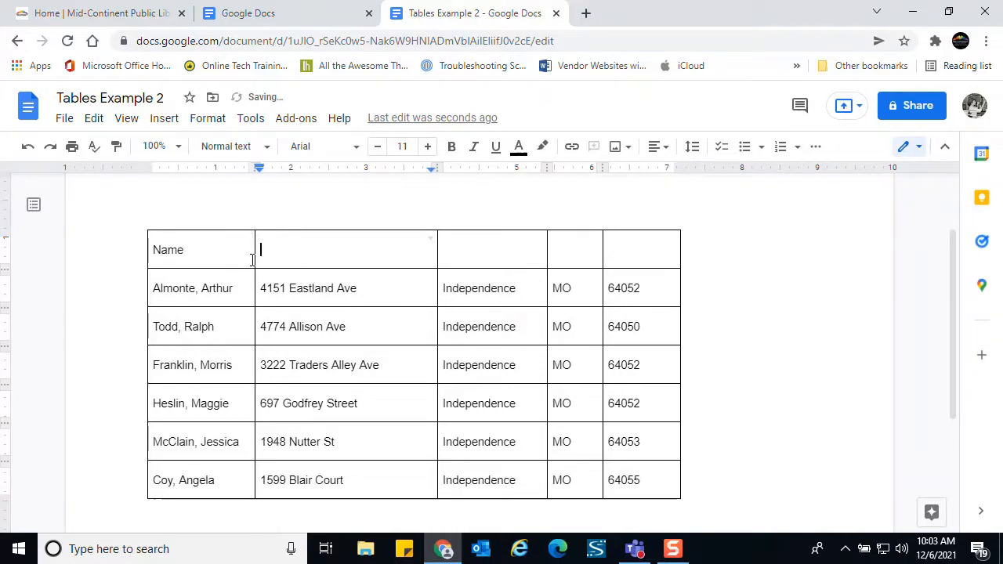
pyautogui.write('Street')
pyautogui.press('Tab')
pyautogui.write('City')
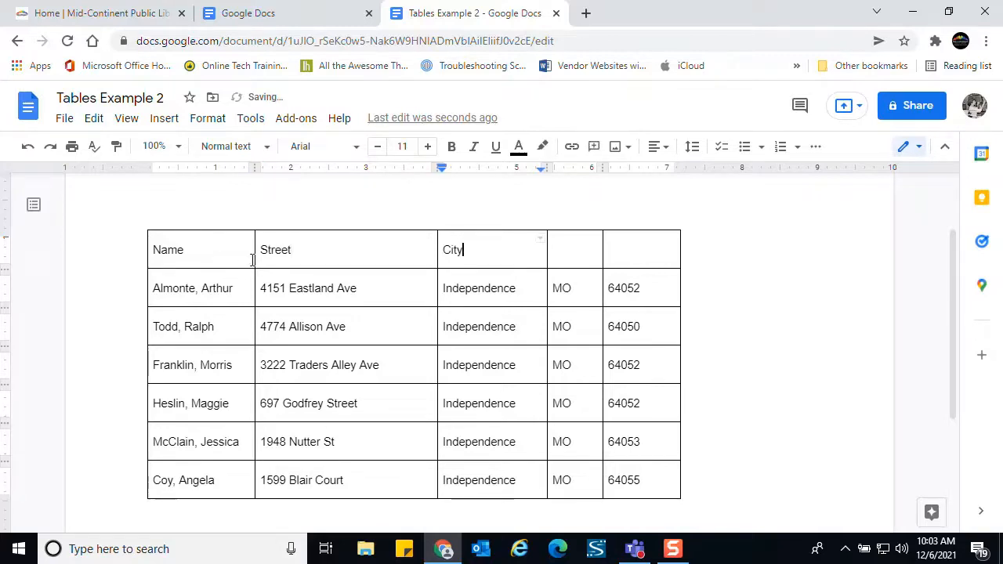
pyautogui.press('Tab')
pyautogui.write('State')
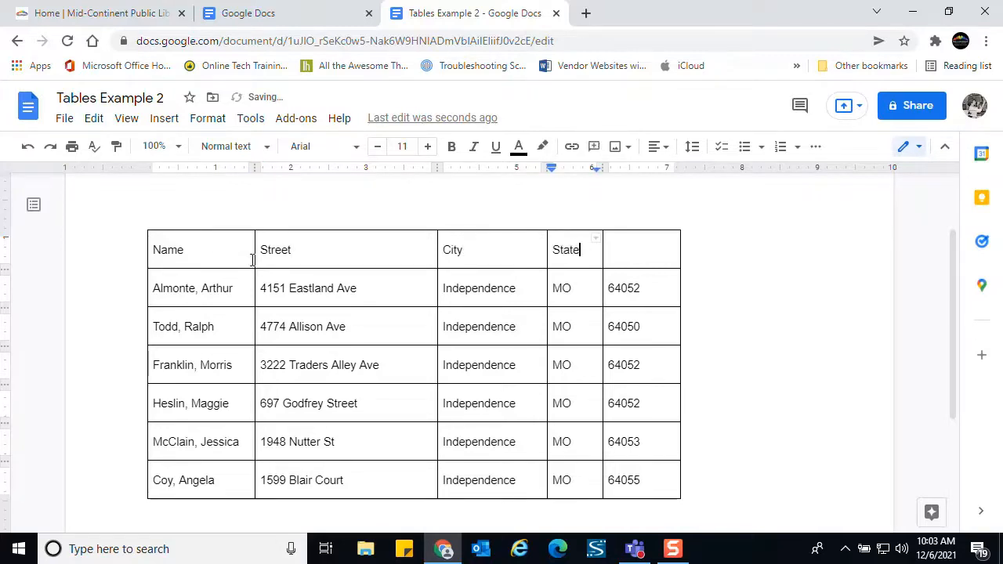
pyautogui.press('Tab')
pyautogui.write('Zip')
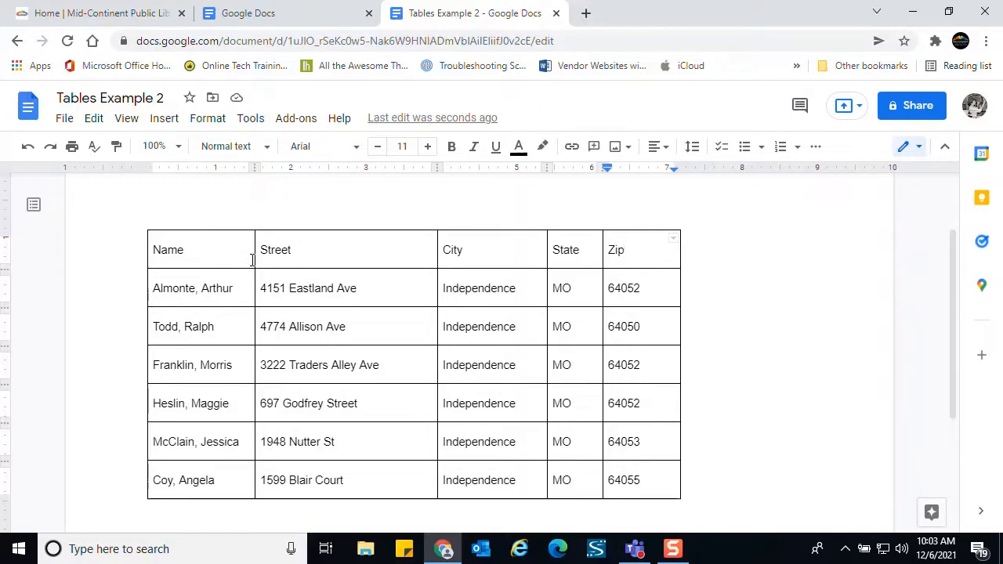
# Insert a column between Name and Street and head it Nickname
pyautogui.click(339, 253)
pyautogui.click(223, 121)
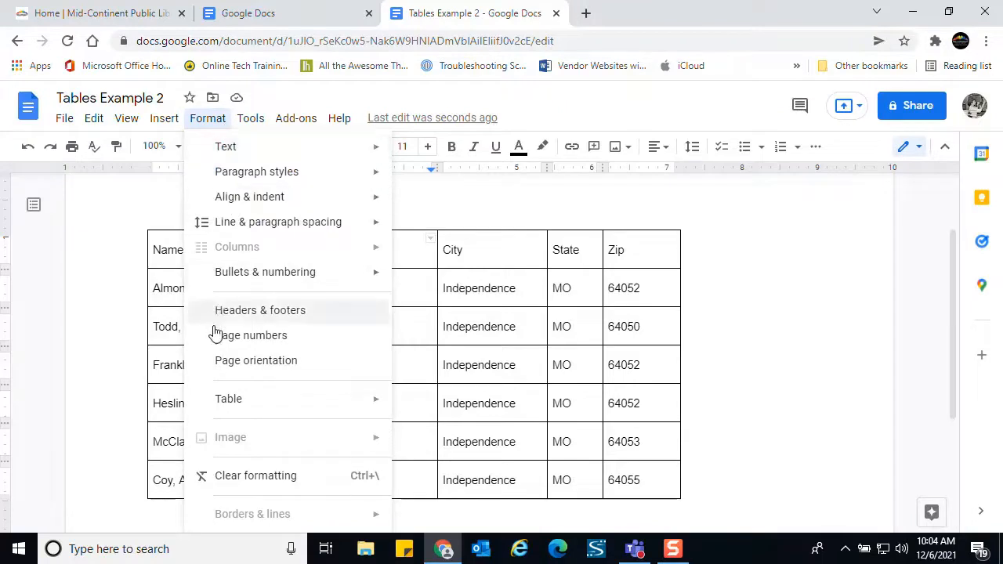
pyautogui.moveTo(230, 403)
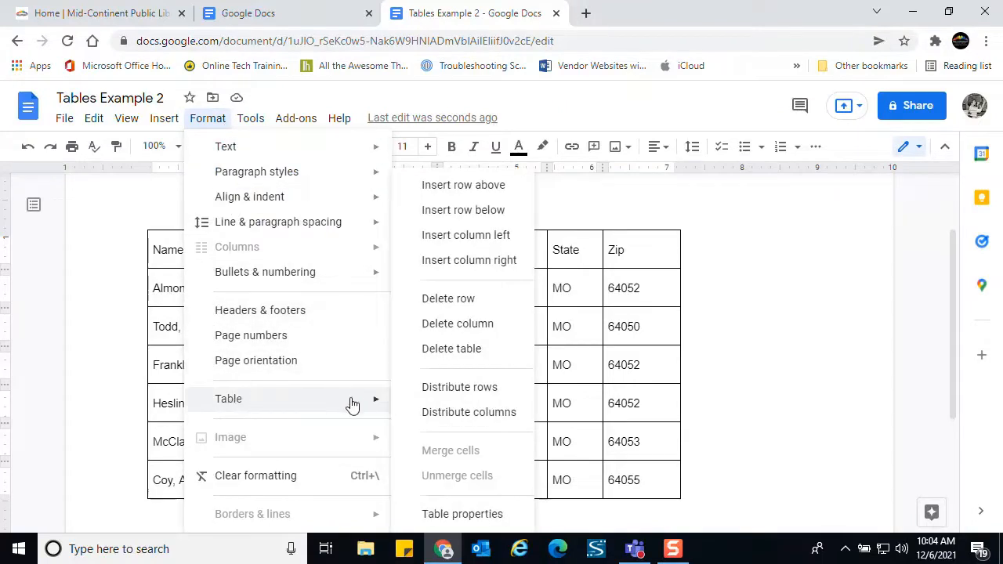
pyautogui.click(470, 245)
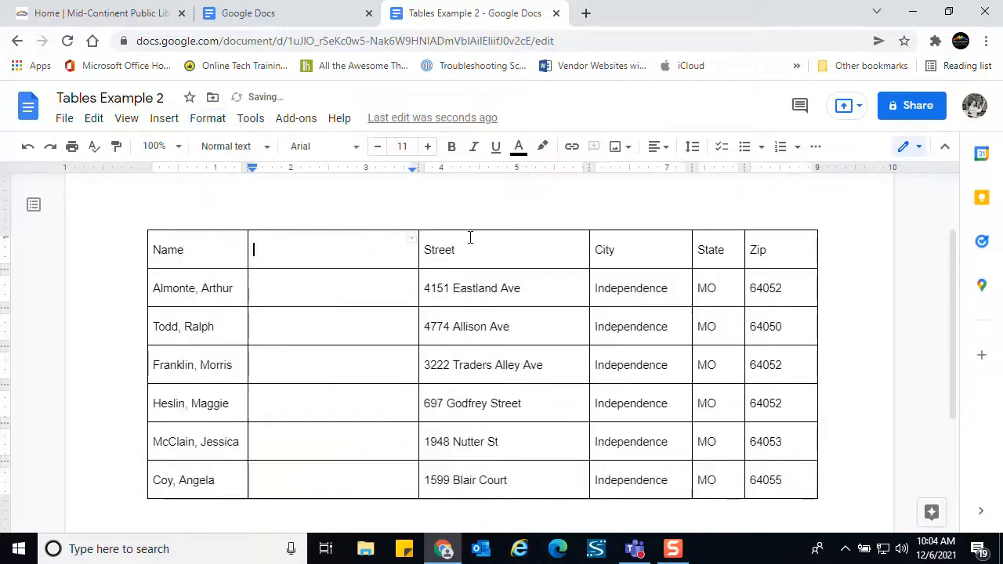
pyautogui.write('Nickname')
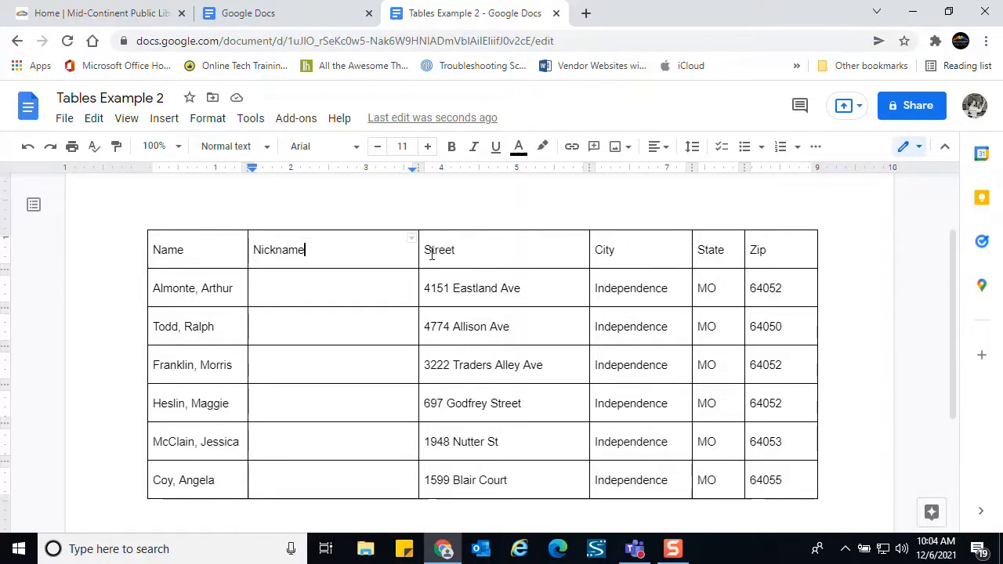
# Set the Nickname, Street, City, State and Zip columns to widths of about 1.2, 1.9, 1.4, 0.7 and 0.9 inches
pyautogui.moveTo(415, 253); pyautogui.dragTo(338, 254)
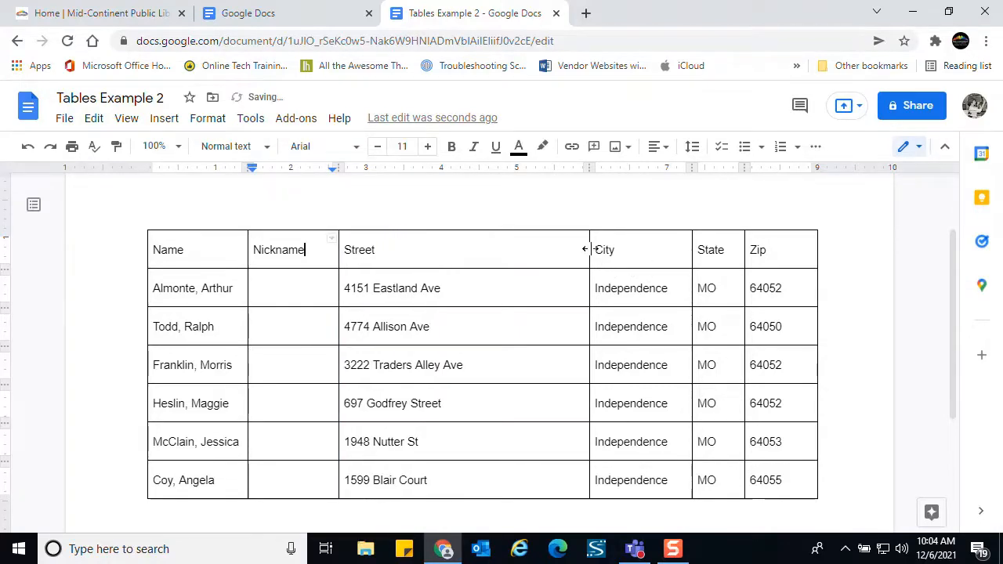
pyautogui.moveTo(588, 249); pyautogui.dragTo(478, 253)
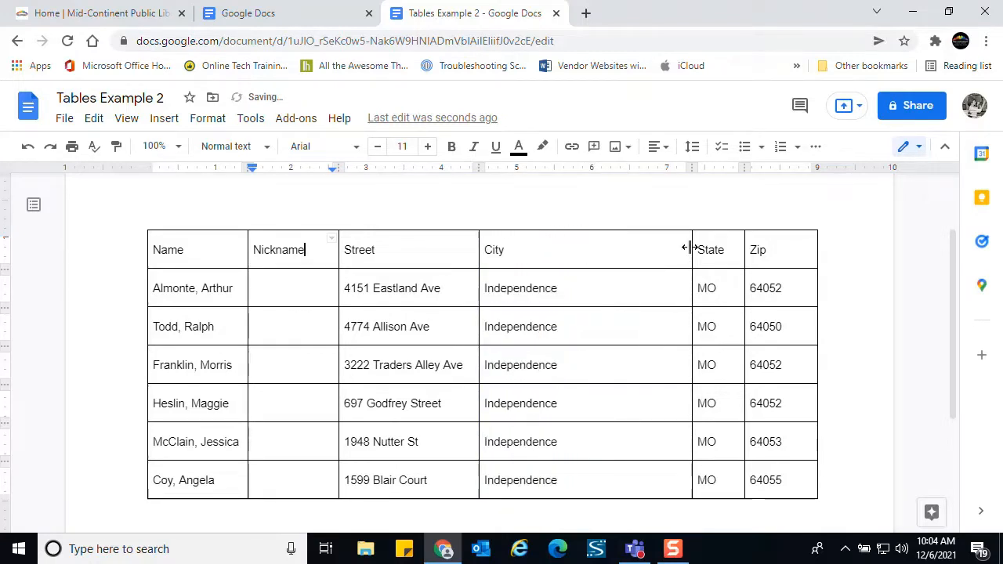
pyautogui.moveTo(689, 247); pyautogui.dragTo(580, 249)
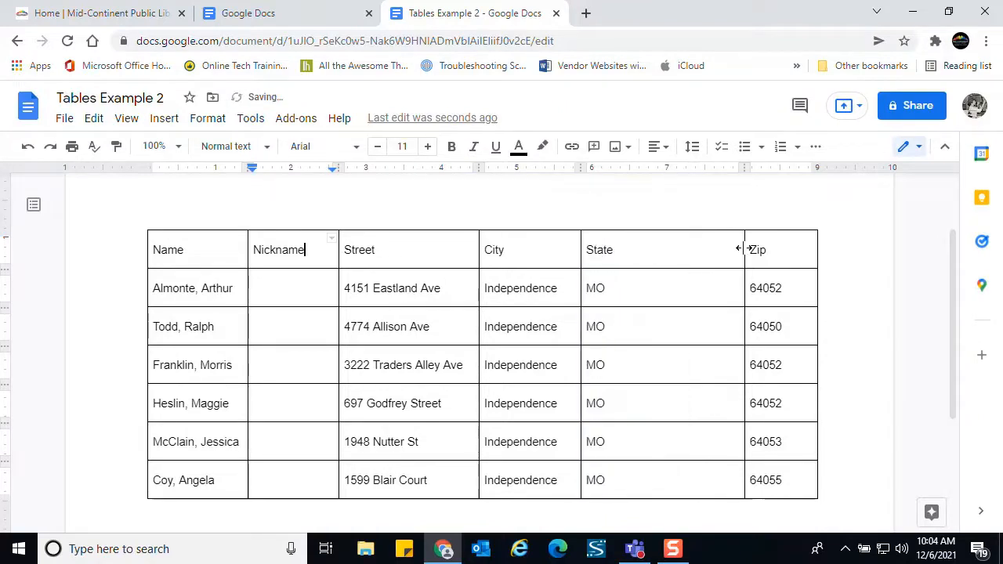
pyautogui.moveTo(740, 249); pyautogui.dragTo(632, 250)
pyautogui.moveTo(817, 248); pyautogui.dragTo(700, 256)
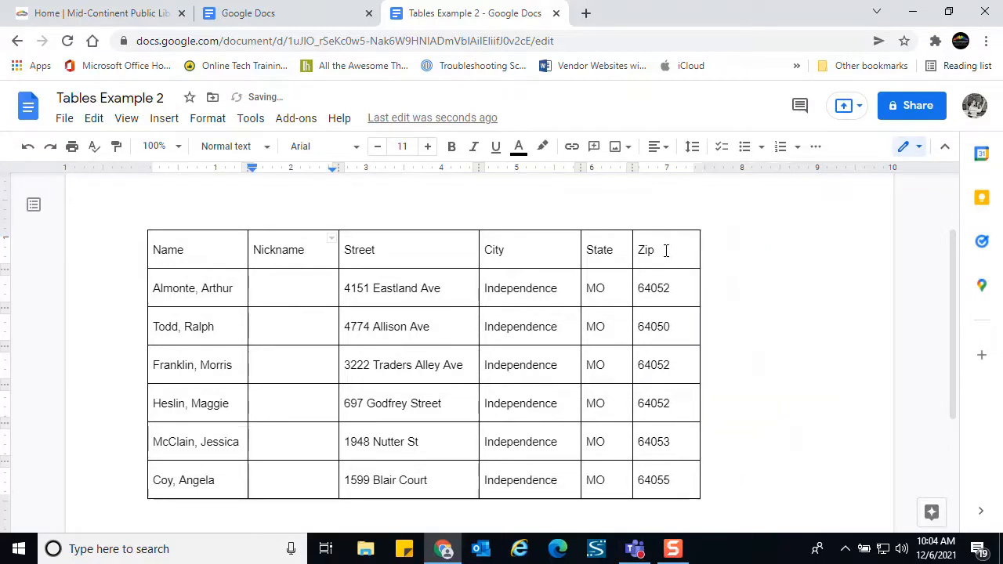
# Insert a column after Zip and head it Phone
pyautogui.click(221, 125)
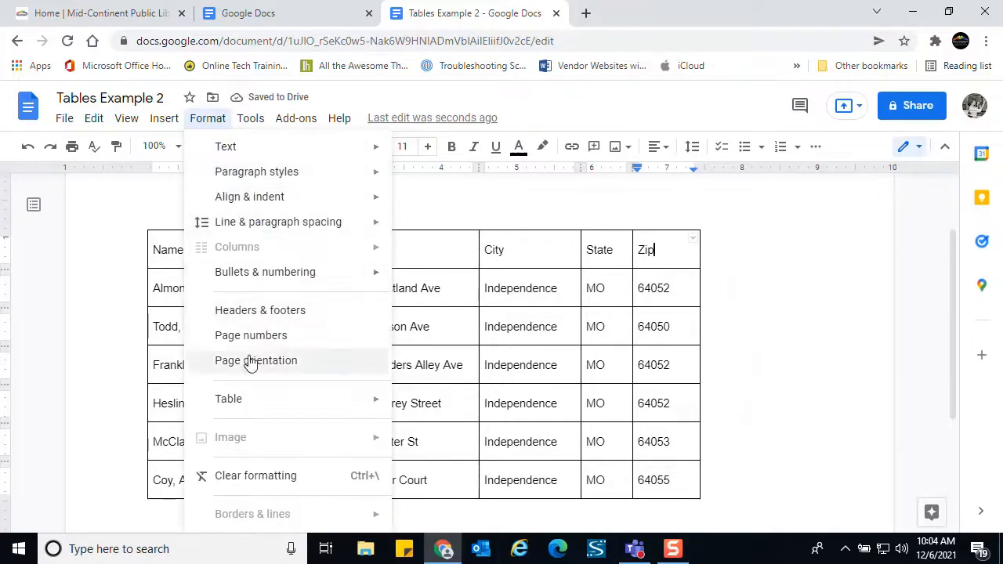
pyautogui.moveTo(309, 407)
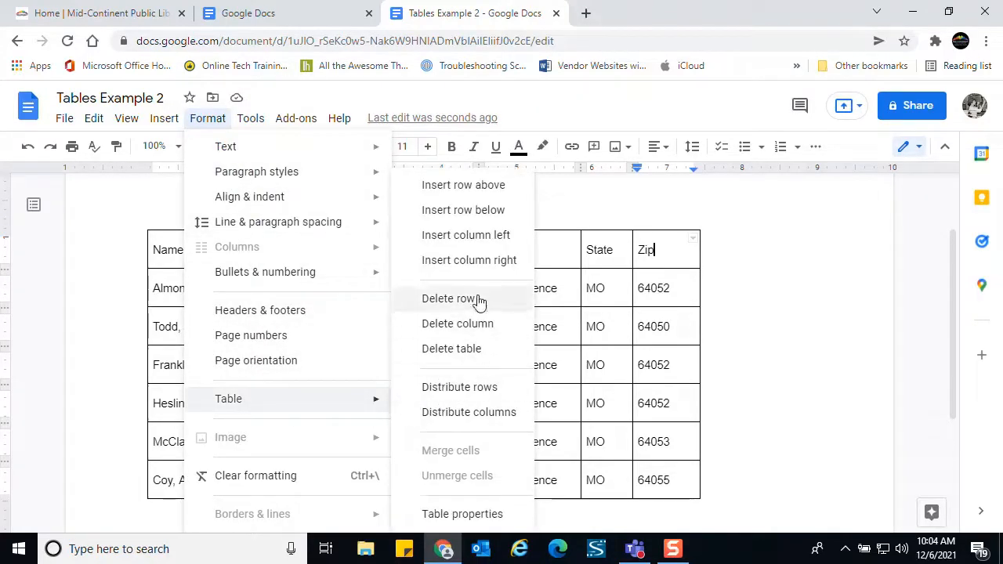
pyautogui.click(493, 260)
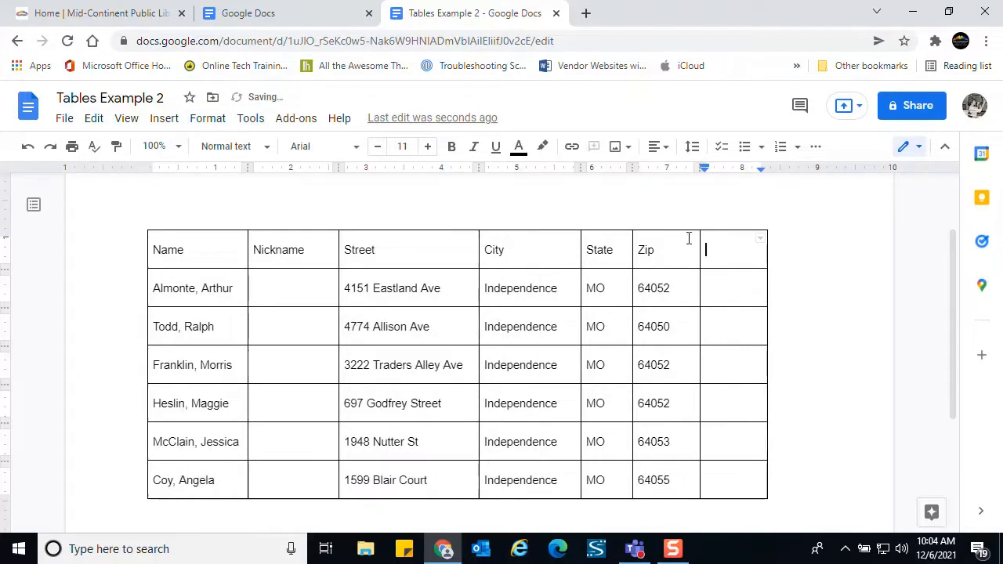
pyautogui.write('Phone')
# Enter the first contact's phone number and widen the Phone column to about 1.4 inches so the number fits on one line
pyautogui.press('Down')
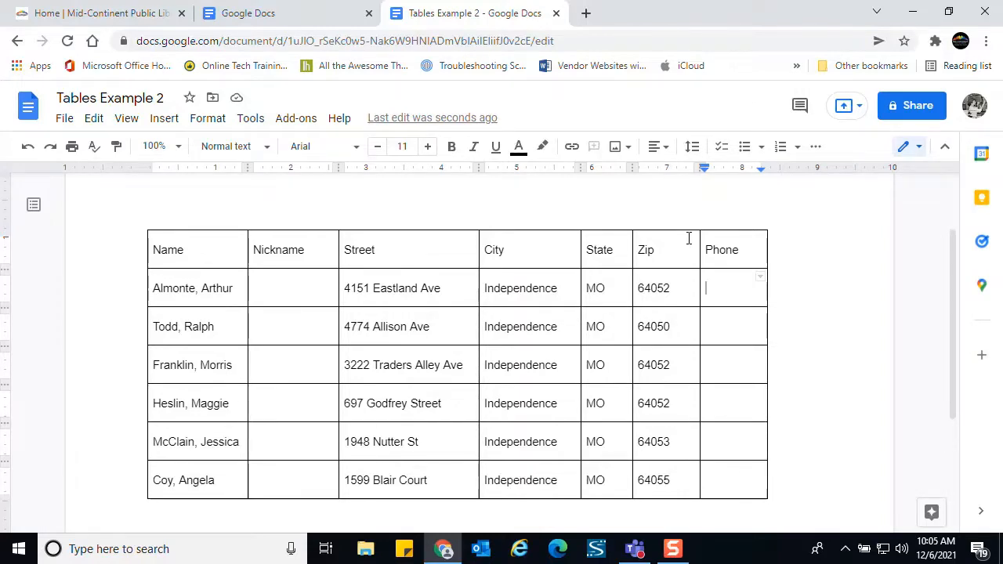
pyautogui.write('816')
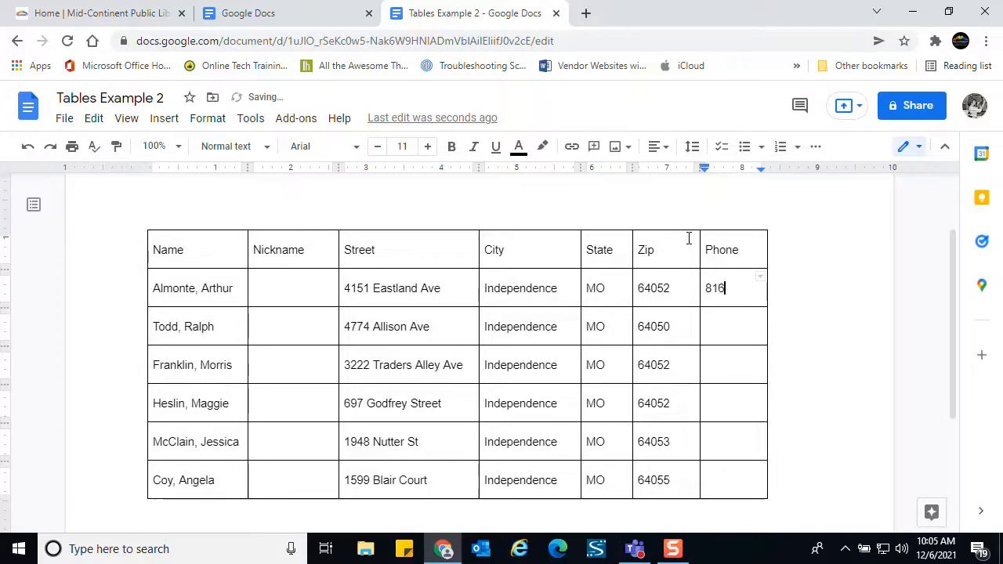
pyautogui.write('-123')
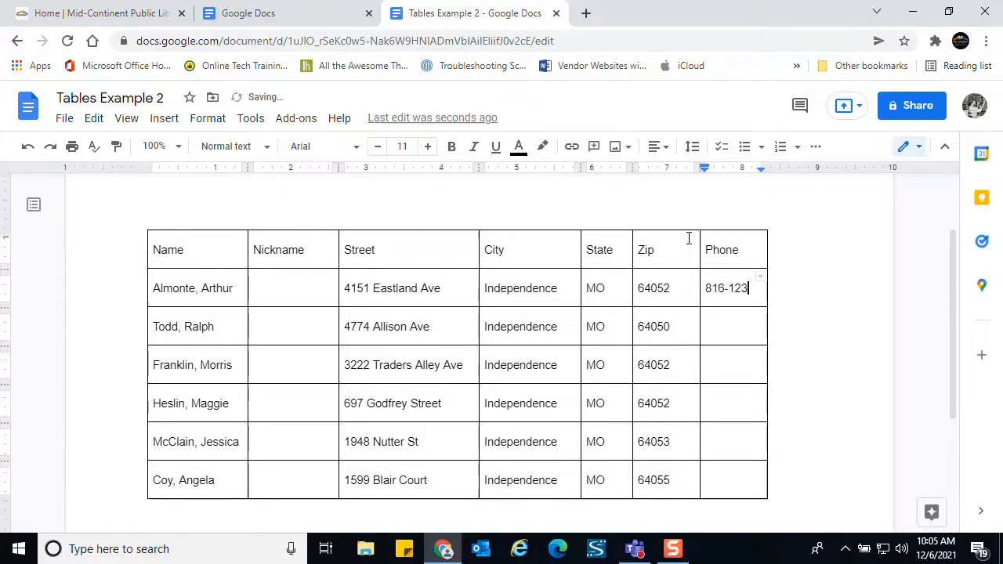
pyautogui.write('-4567')
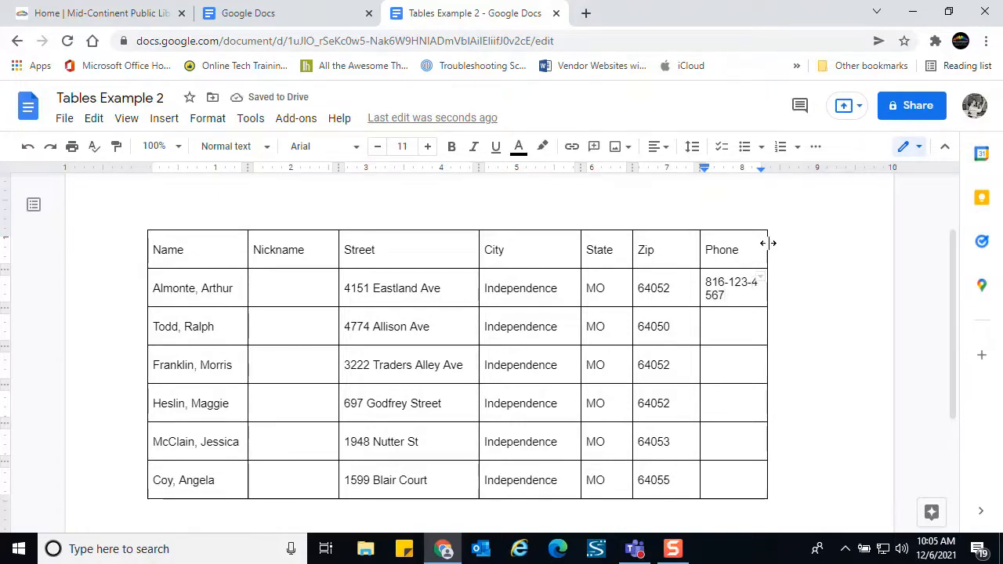
pyautogui.moveTo(767, 243); pyautogui.dragTo(805, 241)
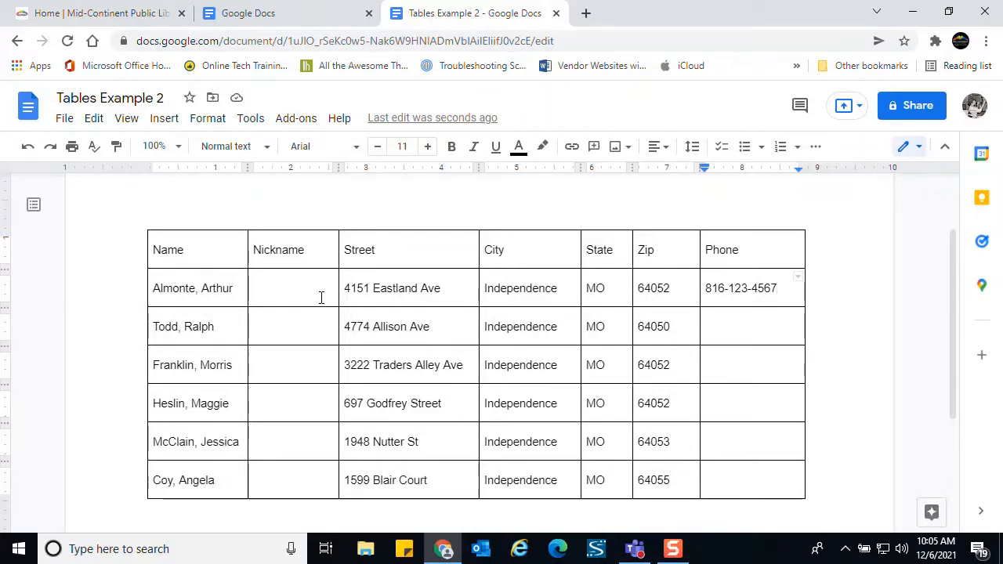
# Delete the Nickname column from the address table
pyautogui.click(294, 287)
pyautogui.click(208, 119)
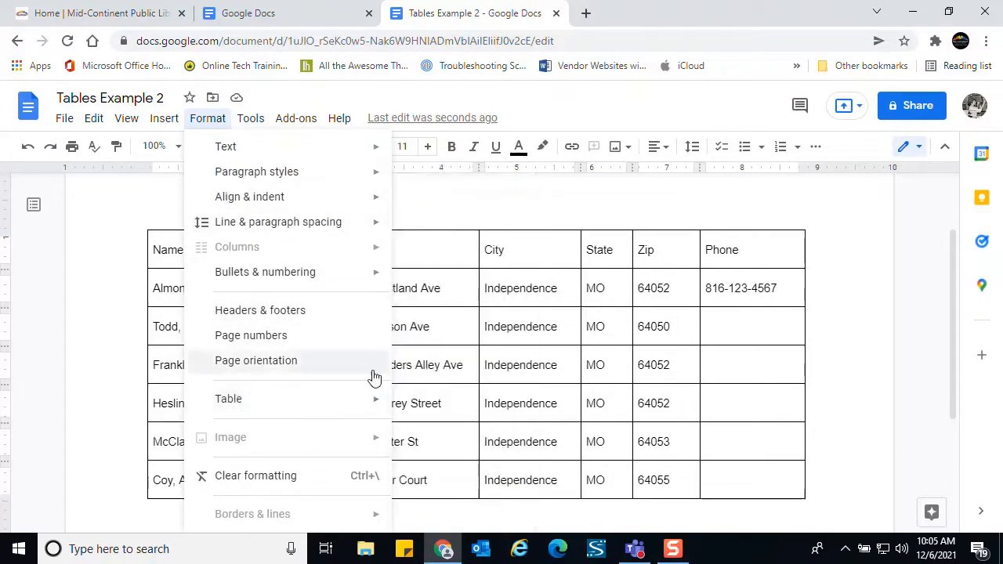
pyautogui.moveTo(347, 403)
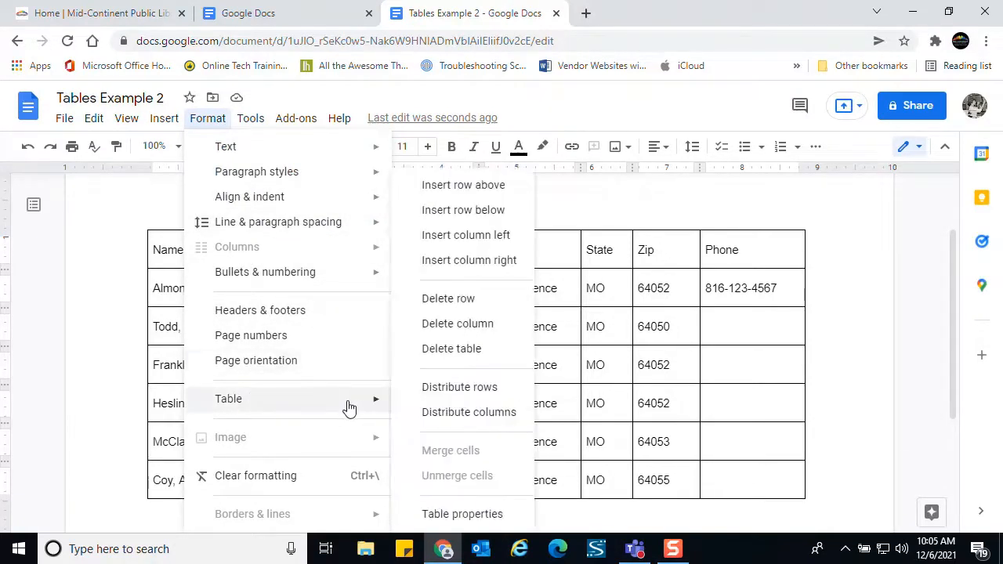
pyautogui.click(475, 328)
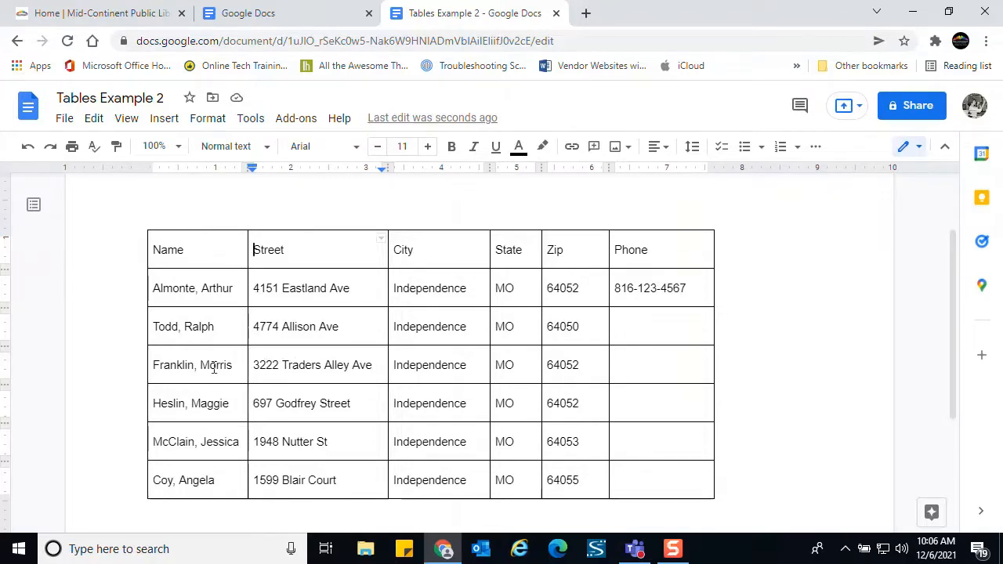
# Delete the third contact's row from the address table
pyautogui.click(190, 365)
pyautogui.click(222, 120)
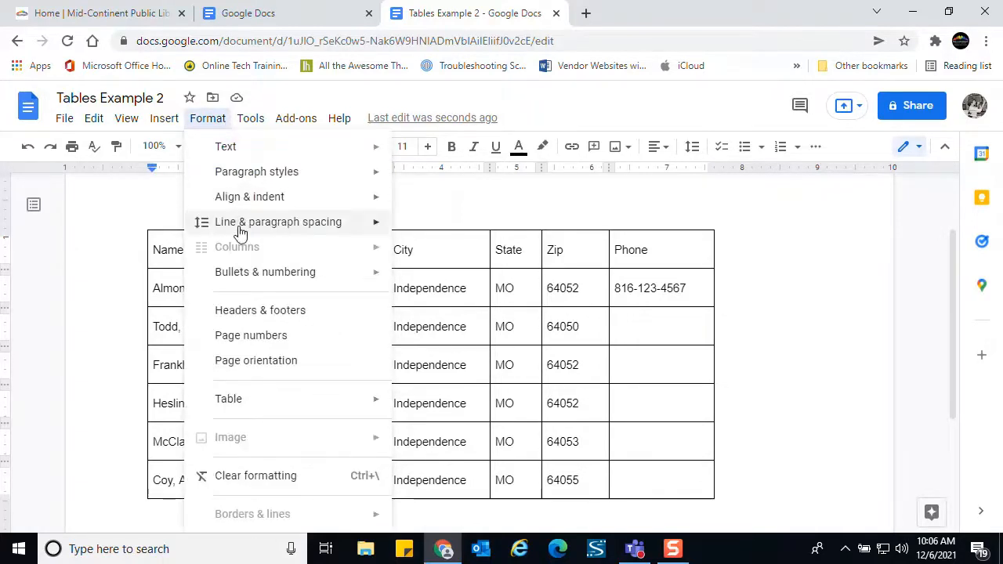
pyautogui.moveTo(264, 398)
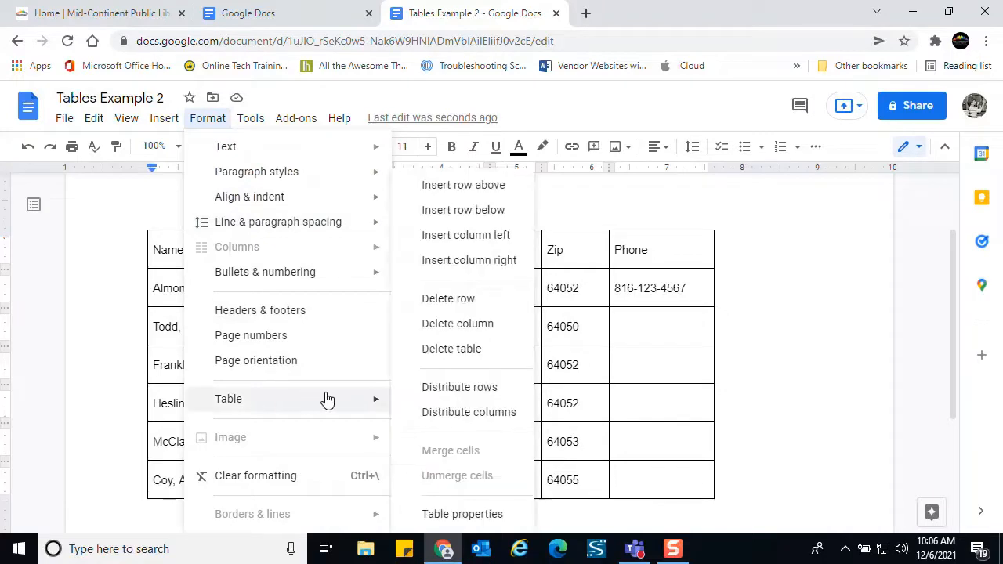
pyautogui.click(479, 306)
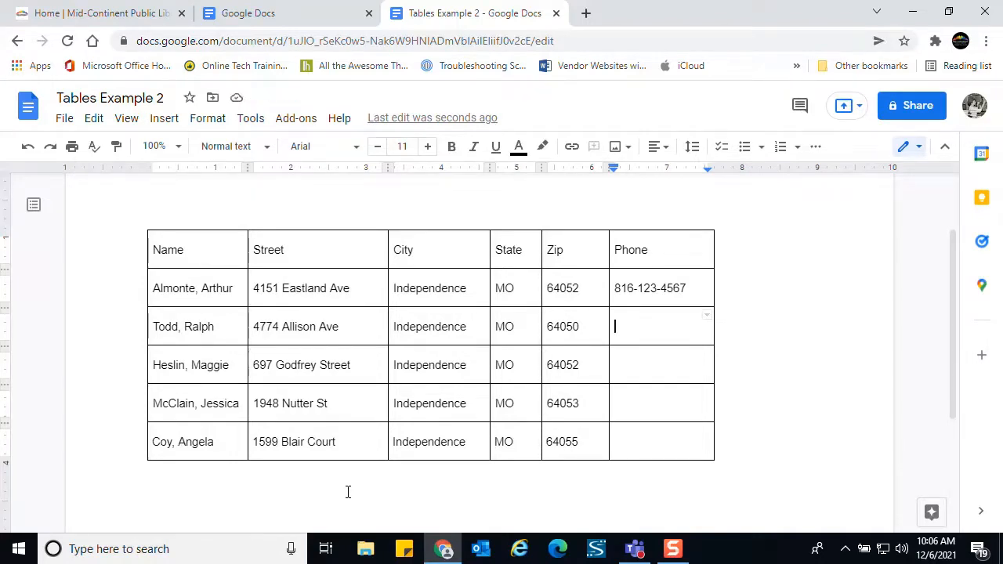
# Insert an empty row below the second contact's row
pyautogui.click(227, 328)
pyautogui.click(207, 118)
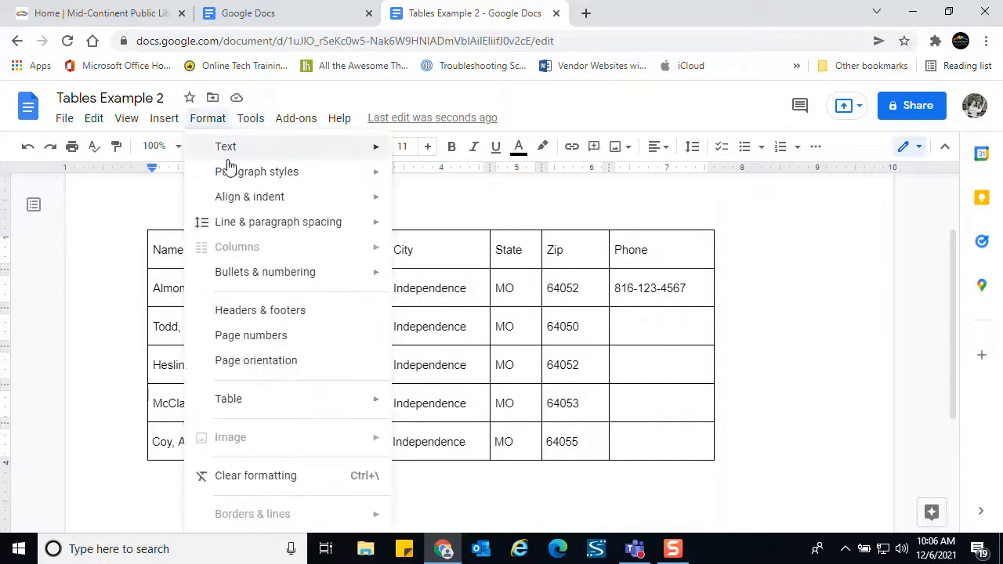
pyautogui.moveTo(246, 401)
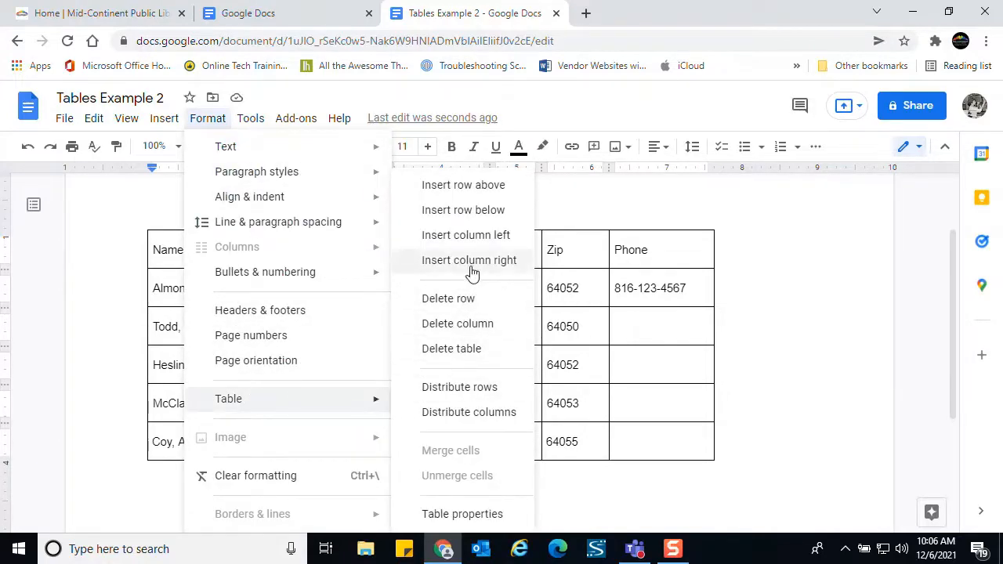
pyautogui.click(472, 211)
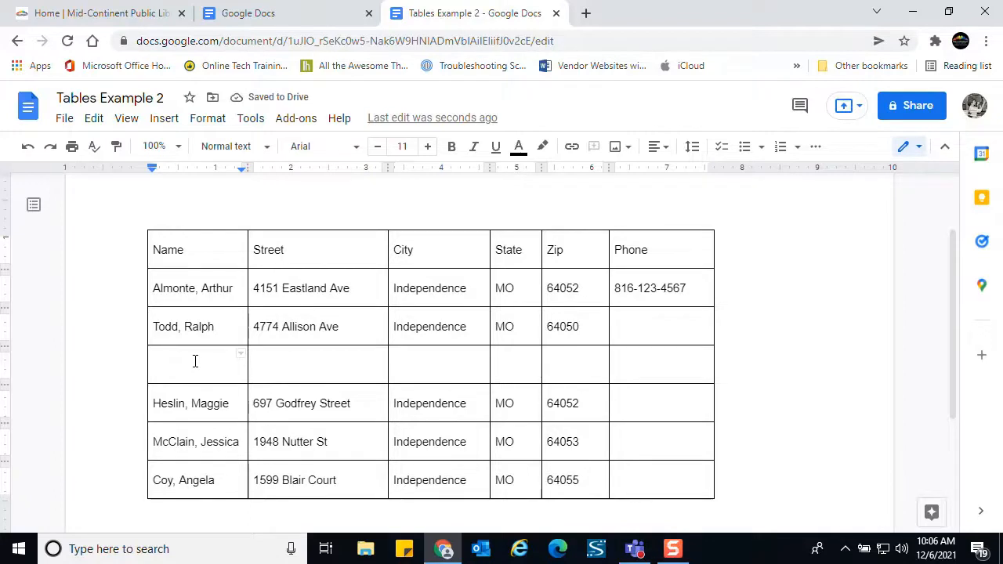
# Enter "New person" in the Name cell of the newly inserted row
pyautogui.write('New per')
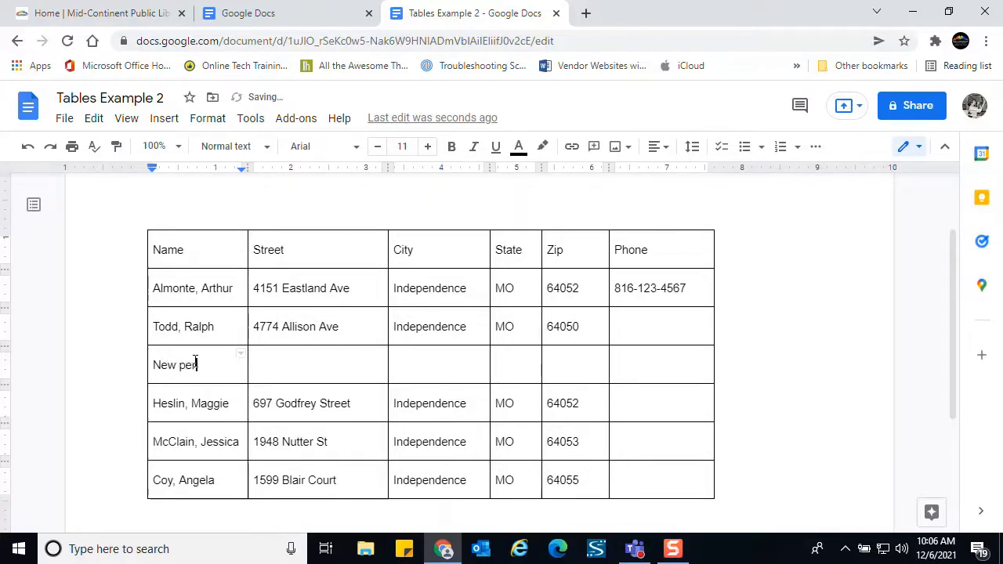
pyautogui.write('son')
pyautogui.press('Tab')
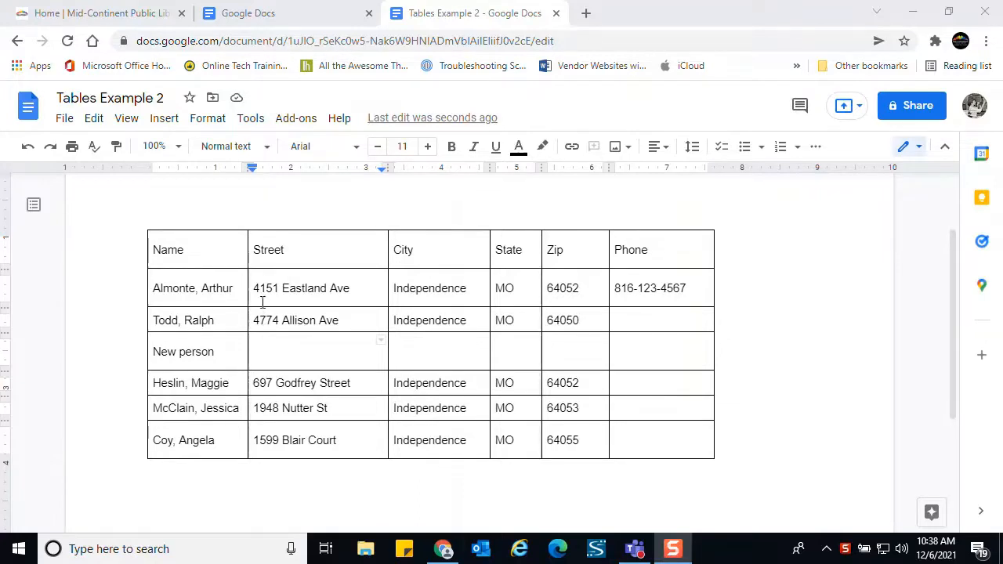
pyautogui.click(200, 256)
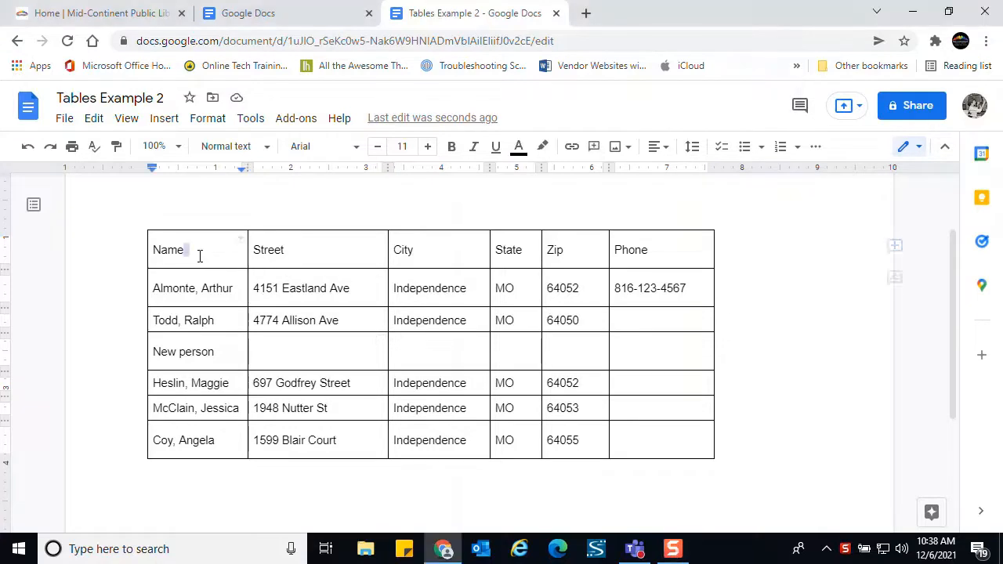
pyautogui.click(223, 122)
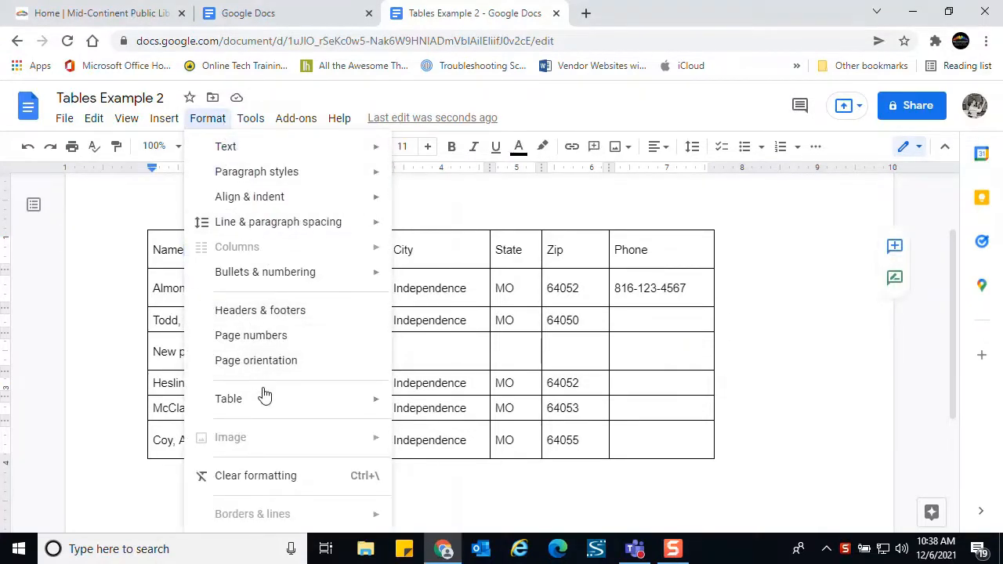
pyautogui.moveTo(263, 396)
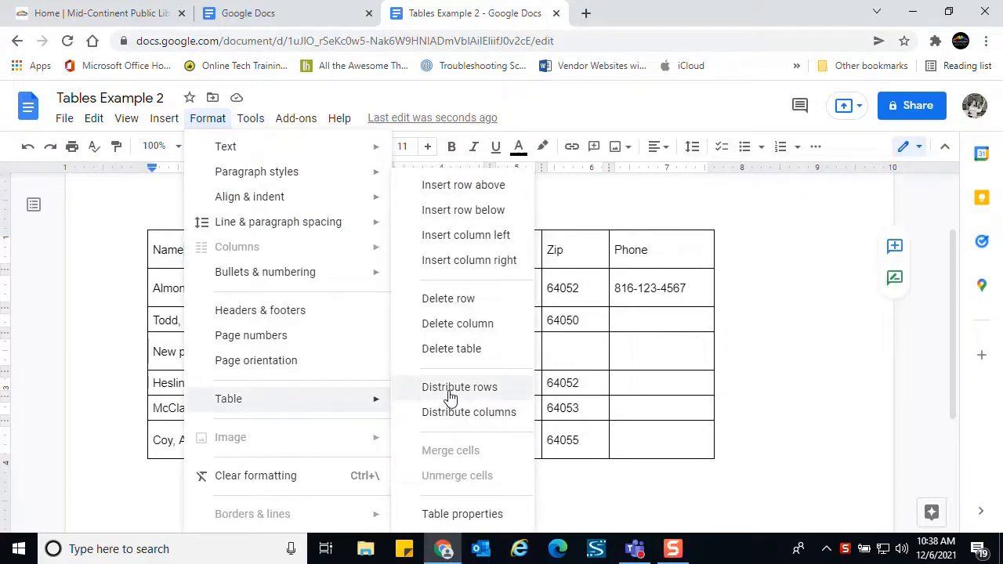
pyautogui.click(625, 382)
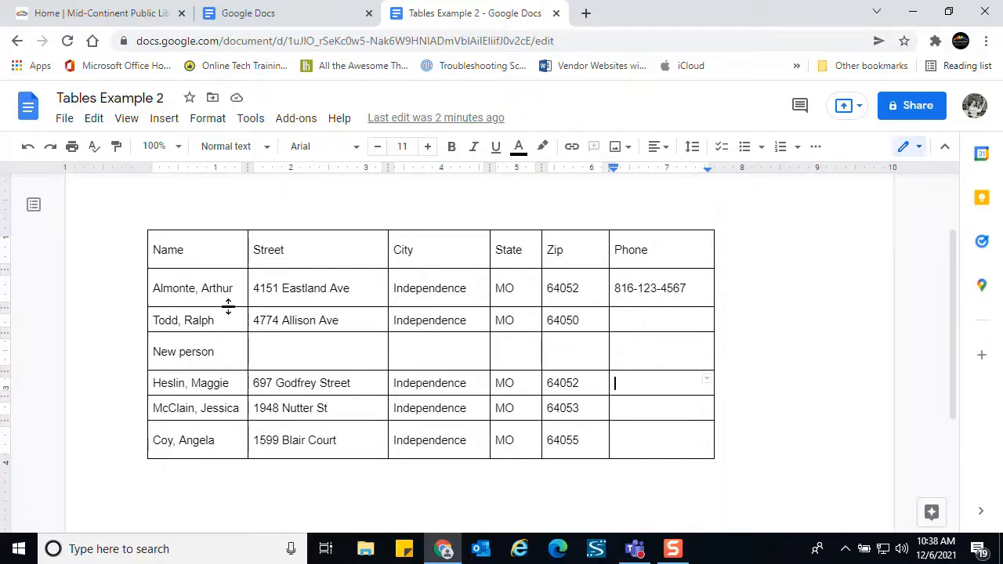
# Distribute the address table's rows so they all share the same height
pyautogui.click(218, 120)
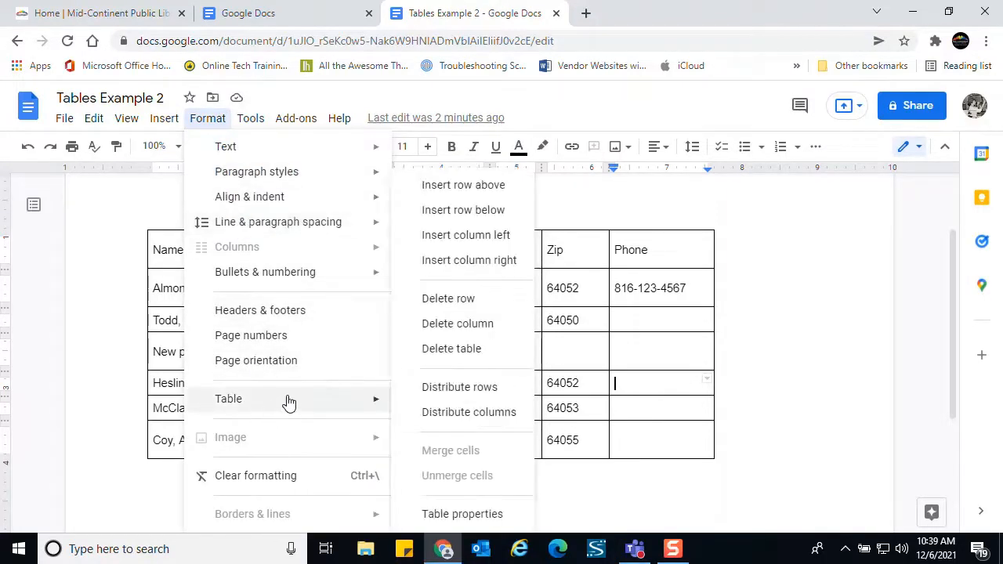
pyautogui.click(466, 394)
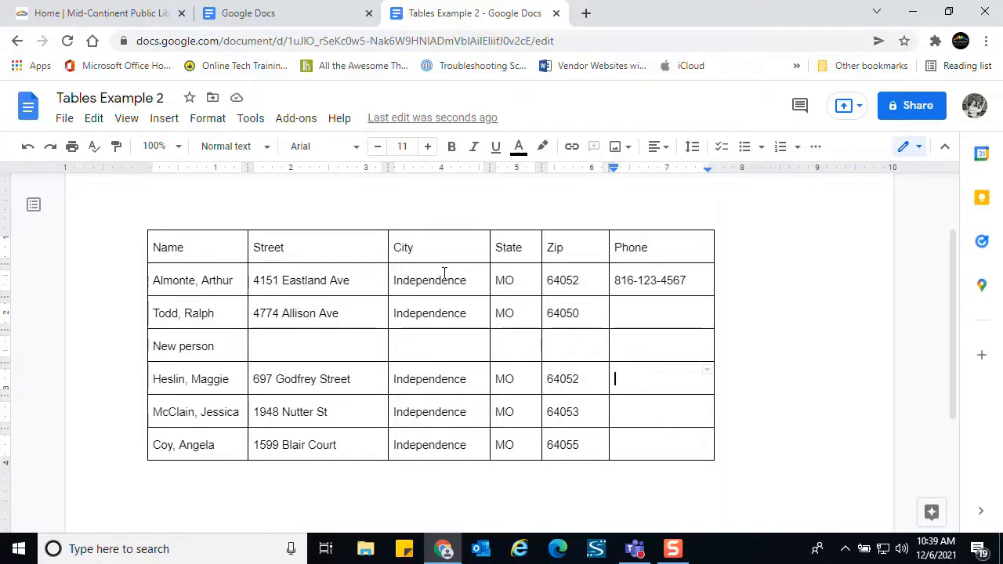
# Try distributing the address table's columns to equal widths, and undo the change
pyautogui.click(358, 279)
pyautogui.click(220, 124)
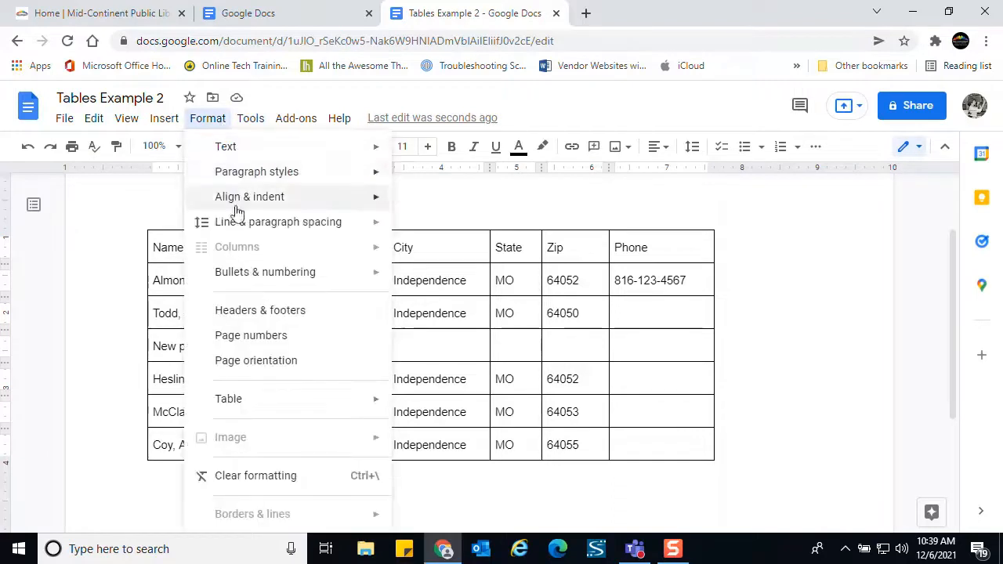
pyautogui.moveTo(230, 400)
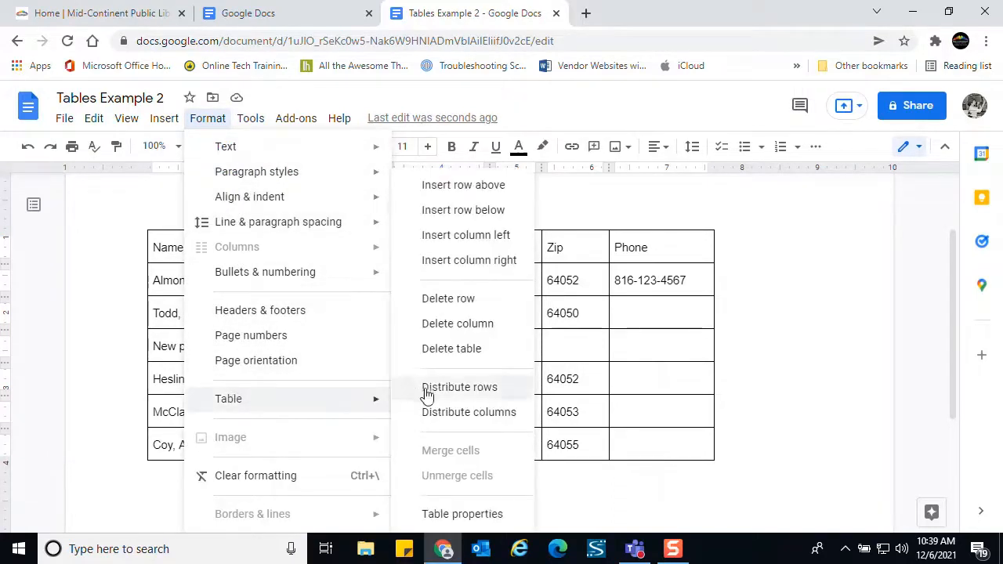
pyautogui.click(490, 418)
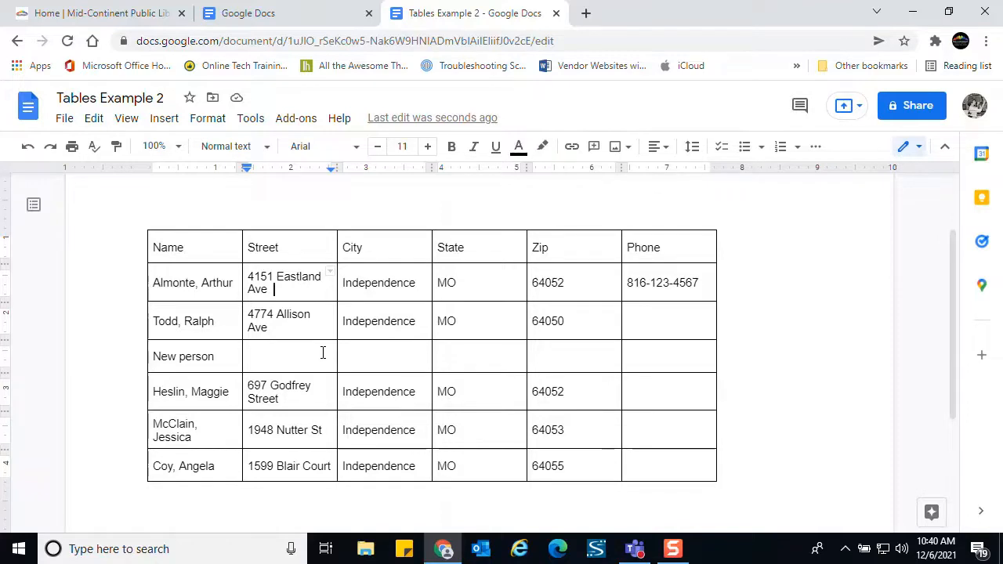
pyautogui.click(29, 149)
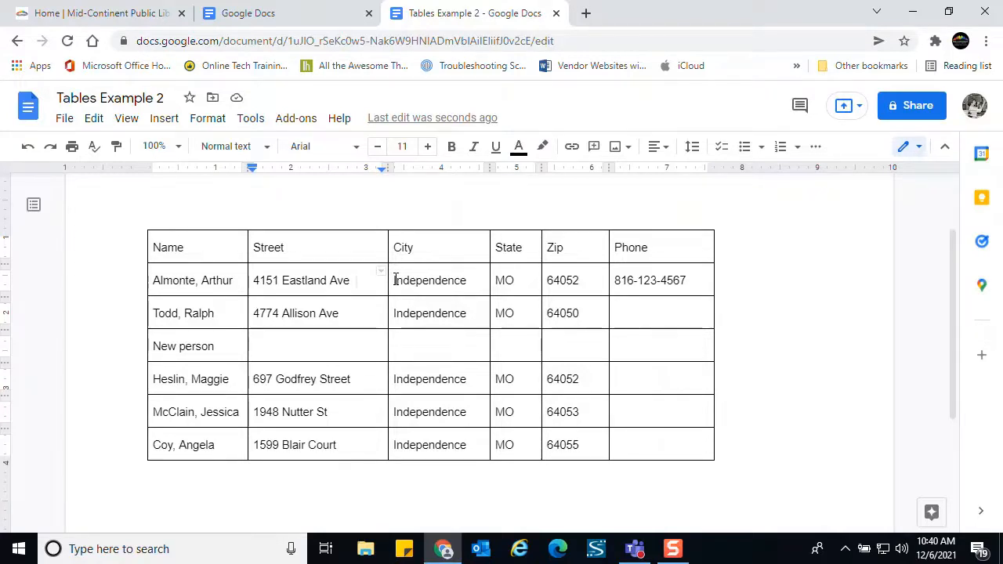
# Merge the City, State and Zip cells in the first contact's row
pyautogui.moveTo(395, 279); pyautogui.dragTo(554, 275)
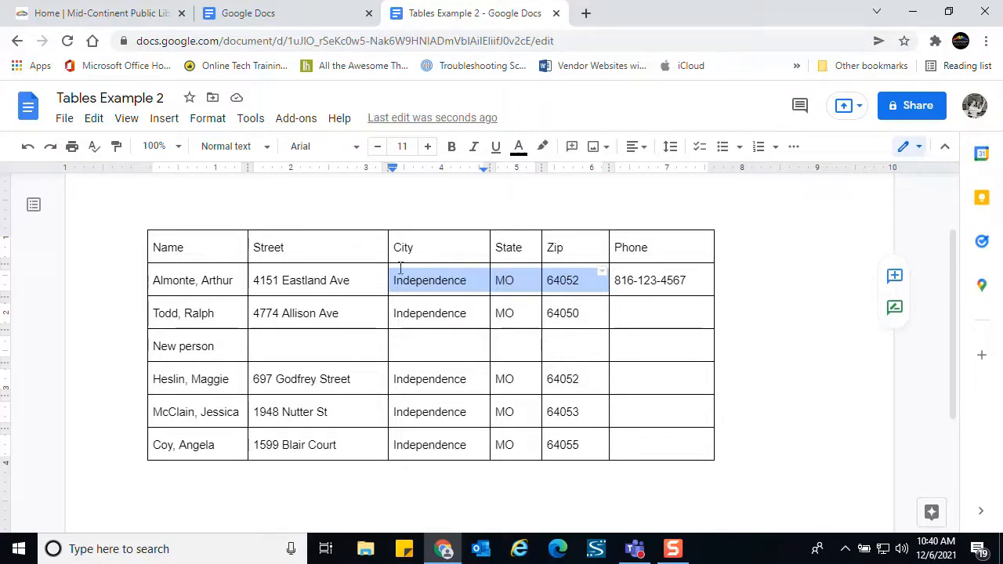
pyautogui.click(219, 124)
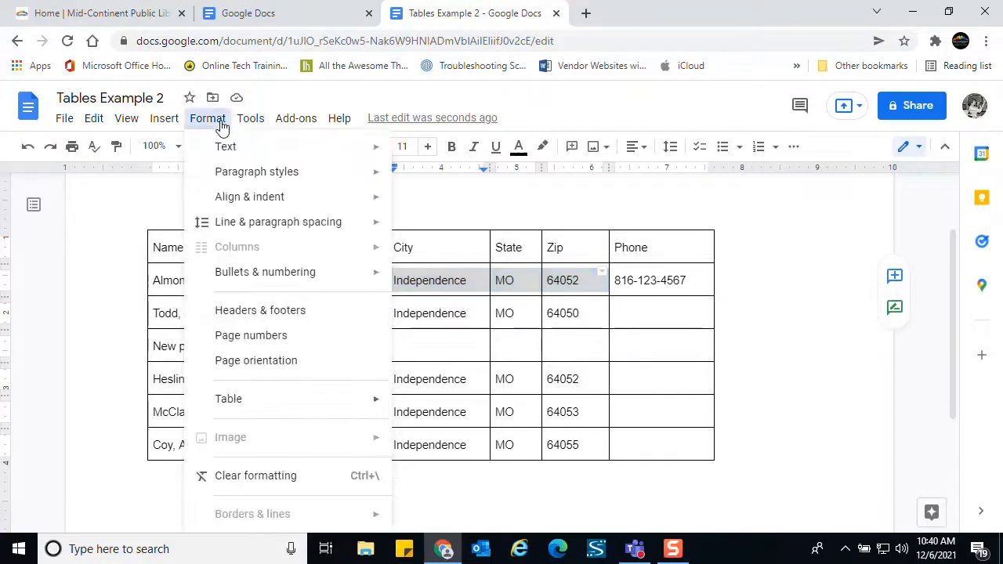
pyautogui.moveTo(240, 404)
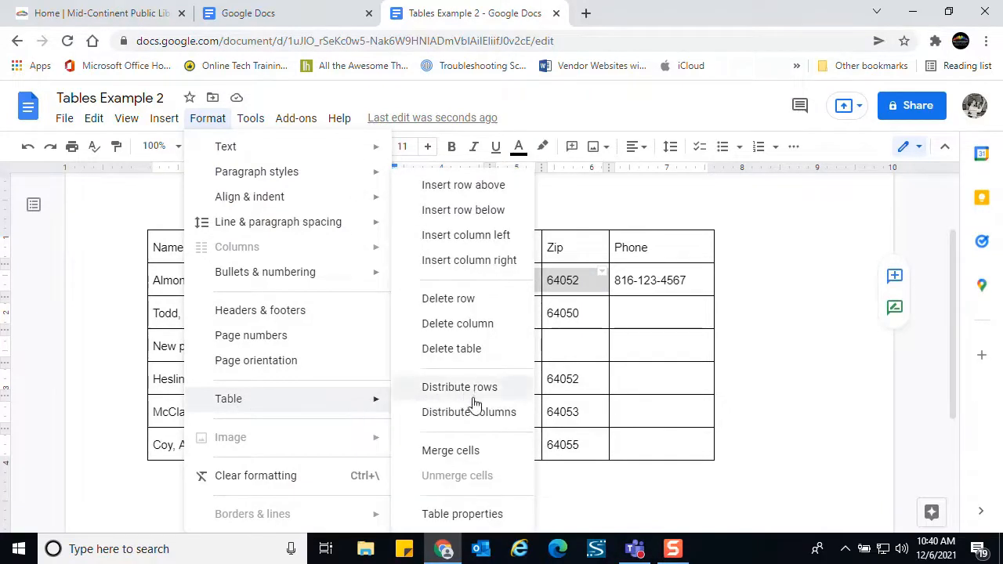
pyautogui.click(469, 451)
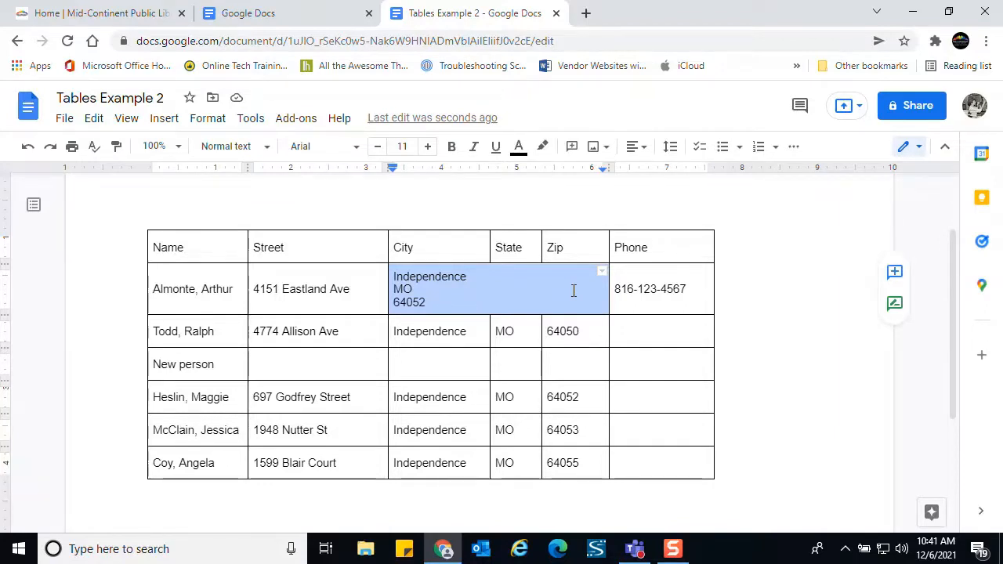
# Join the city, state and zip code onto one line in the first contact's merged cell
pyautogui.click(480, 282)
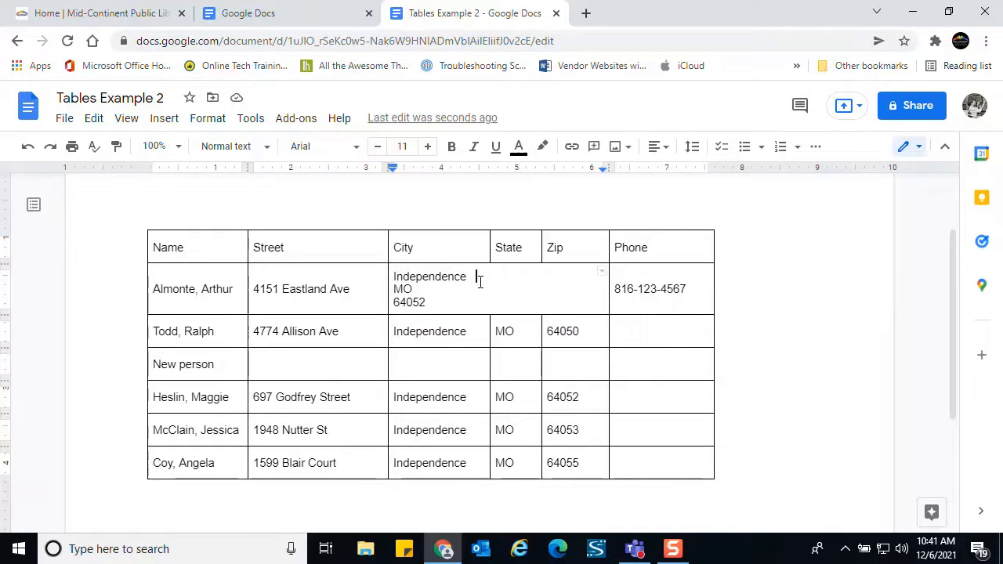
pyautogui.press('Delete')
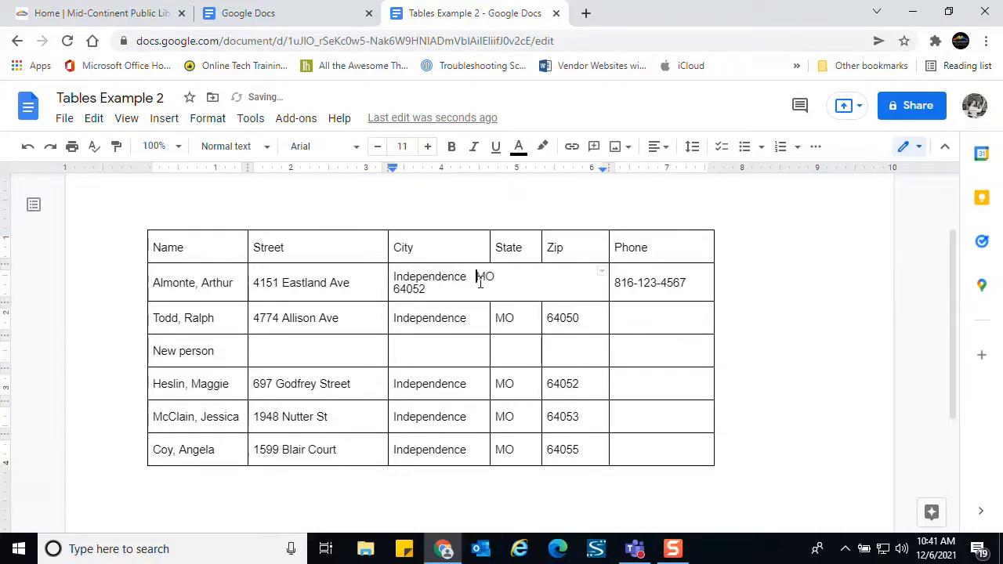
pyautogui.press('BackSpace')
pyautogui.press('BackSpace')
pyautogui.click(495, 276)
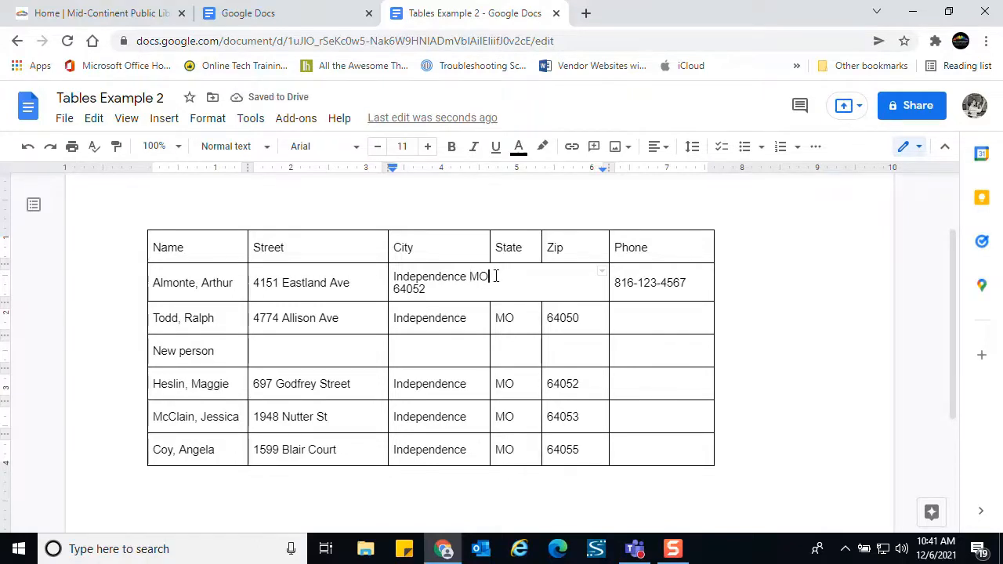
pyautogui.press('Delete')
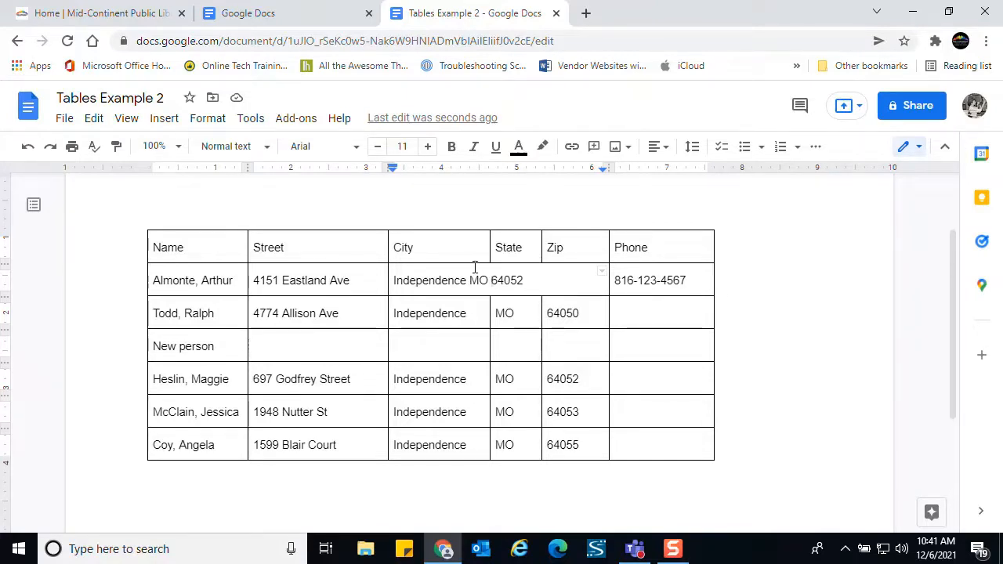
# Unmerge the first contact's combined City, State and Zip cell
pyautogui.click(216, 120)
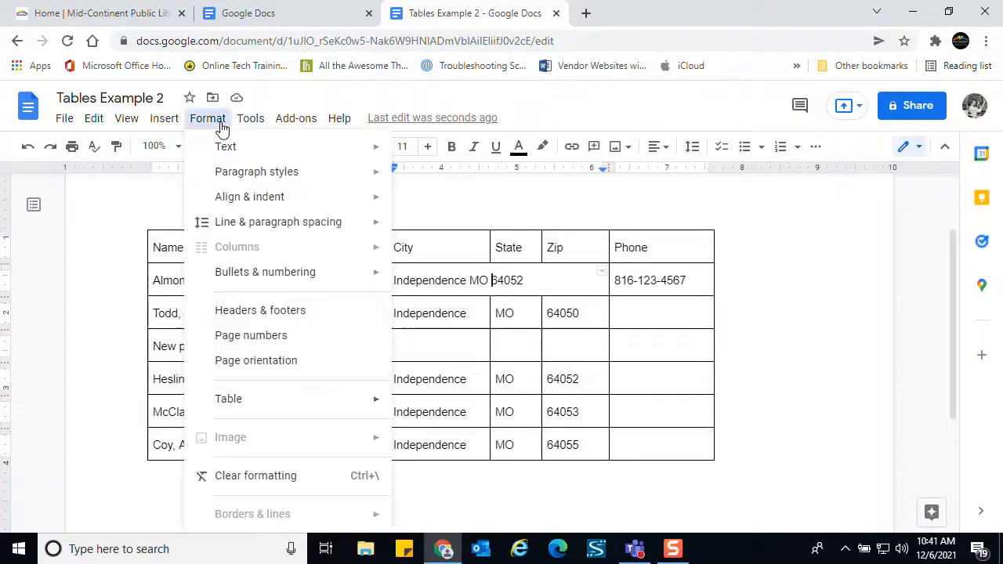
pyautogui.moveTo(260, 407)
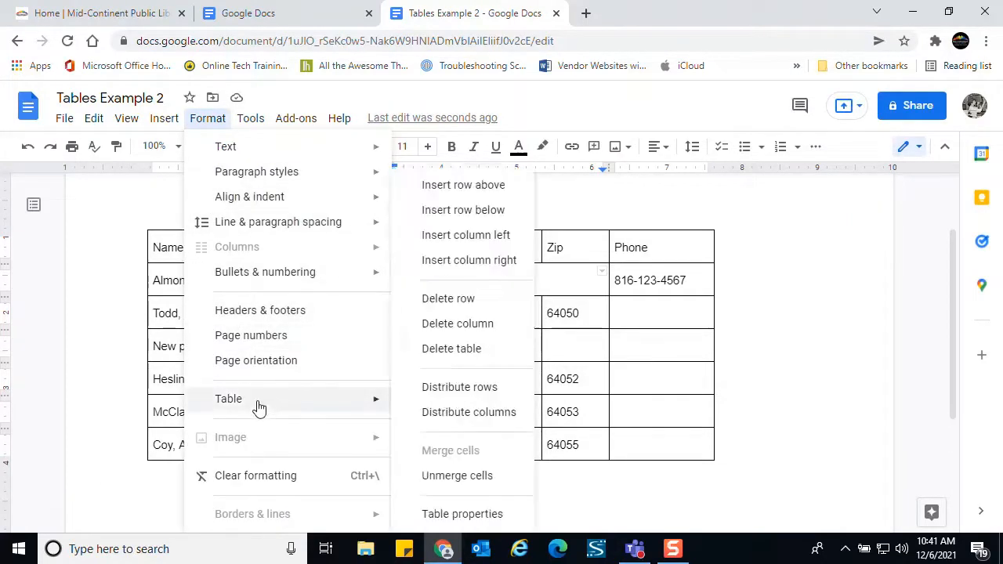
pyautogui.click(462, 476)
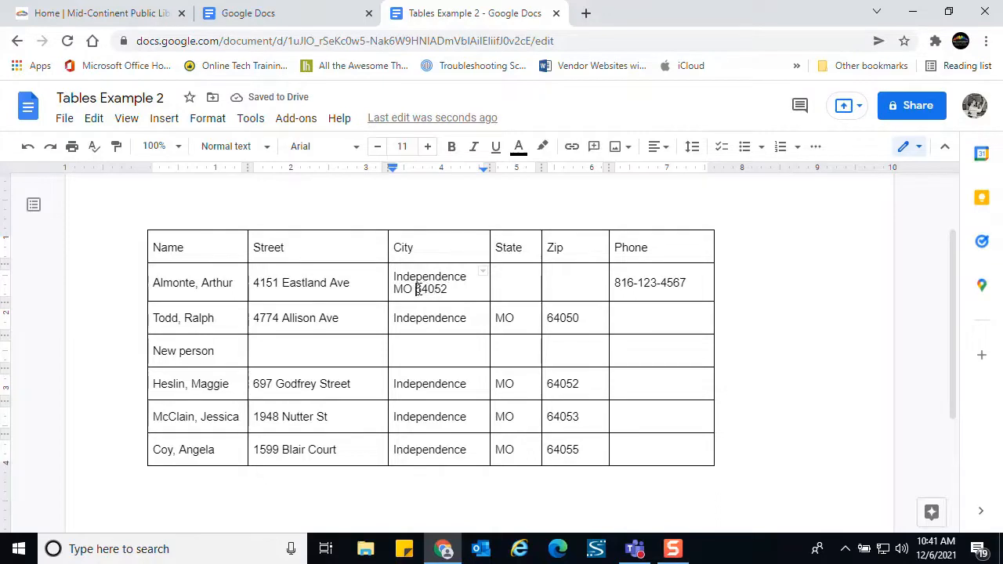
# Move the first contact's zip code from the City cell into the Zip cell
pyautogui.moveTo(416, 289); pyautogui.dragTo(451, 289)
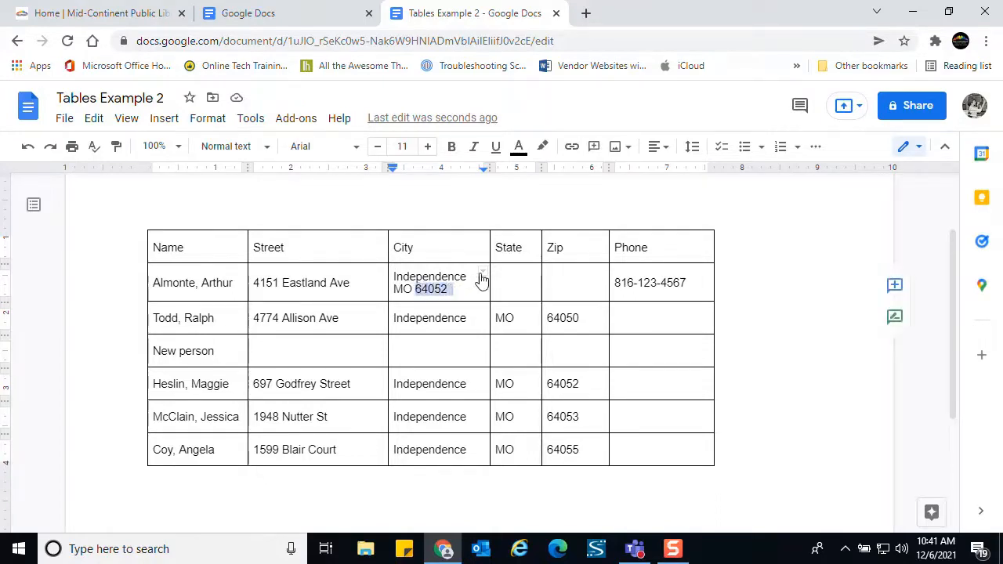
pyautogui.hotkey('ctrl', 'x')
pyautogui.click(567, 276)
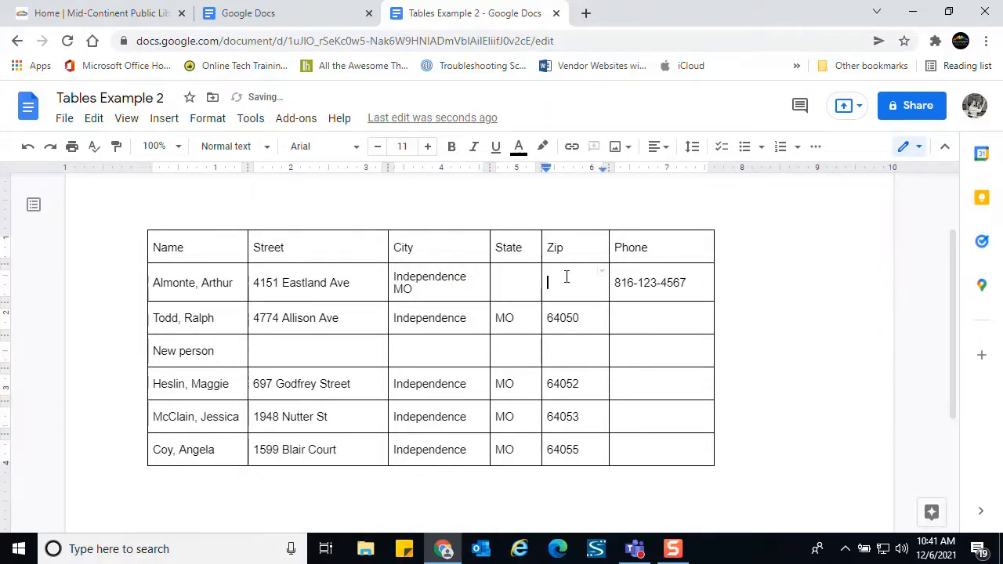
pyautogui.hotkey('ctrl', 'v')
# Move the first contact's state abbreviation into the State cell and remove the extra line below the zip code
pyautogui.doubleClick(399, 287)
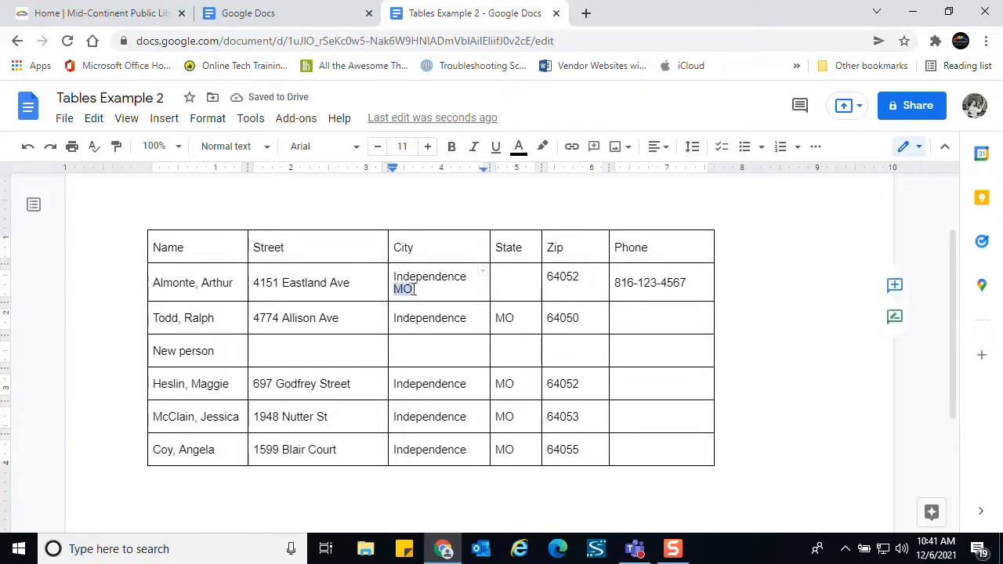
pyautogui.hotkey('ctrl', 'x')
pyautogui.click(521, 283)
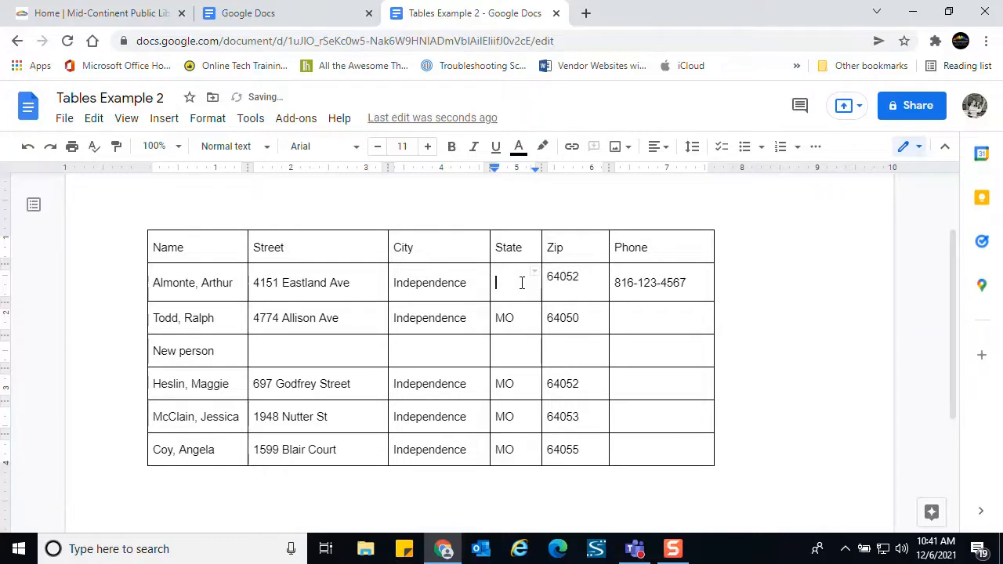
pyautogui.hotkey('ctrl', 'v')
pyautogui.click(567, 290)
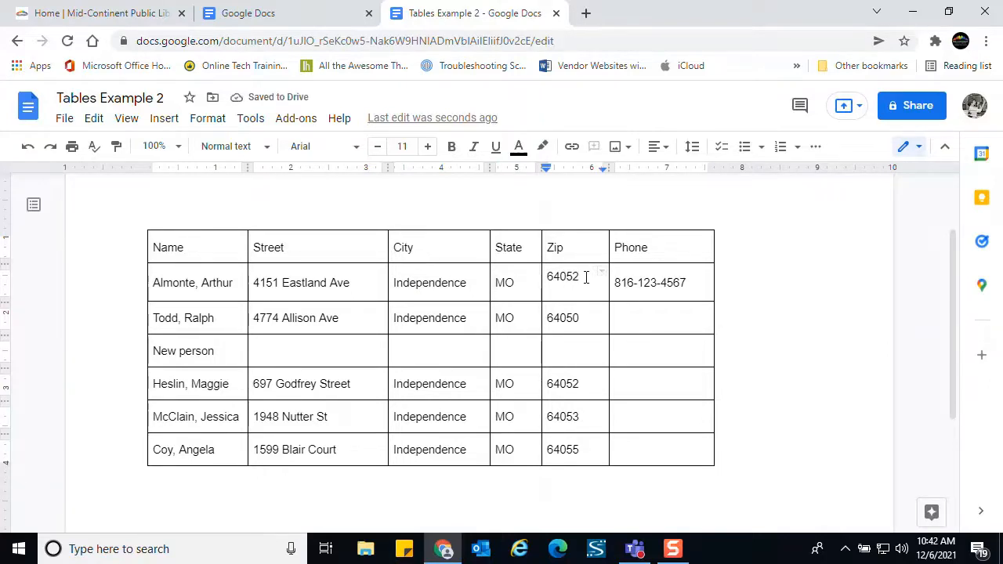
pyautogui.press('BackSpace')
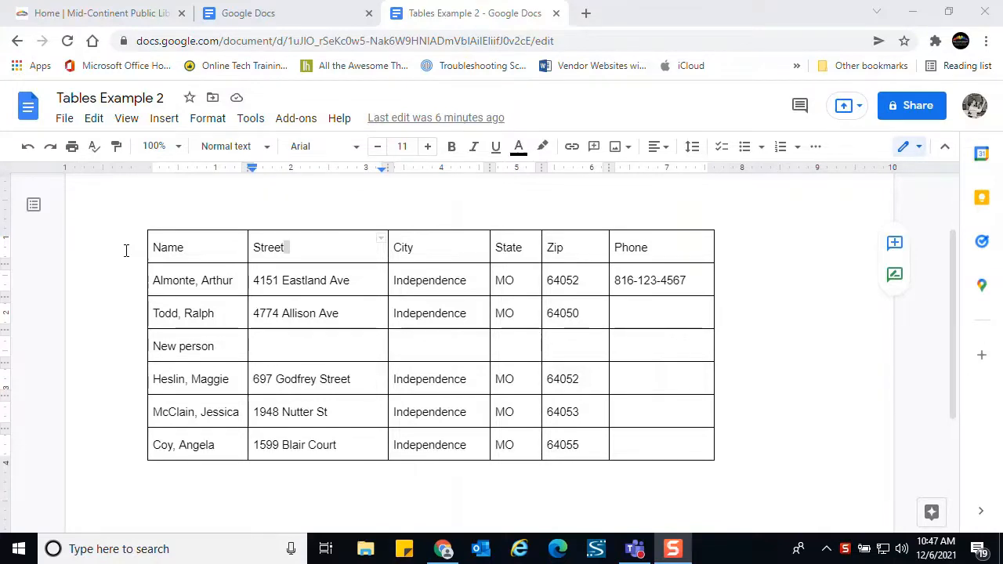
# Open the table properties for the address table and set the table border color to blue
pyautogui.click(240, 248)
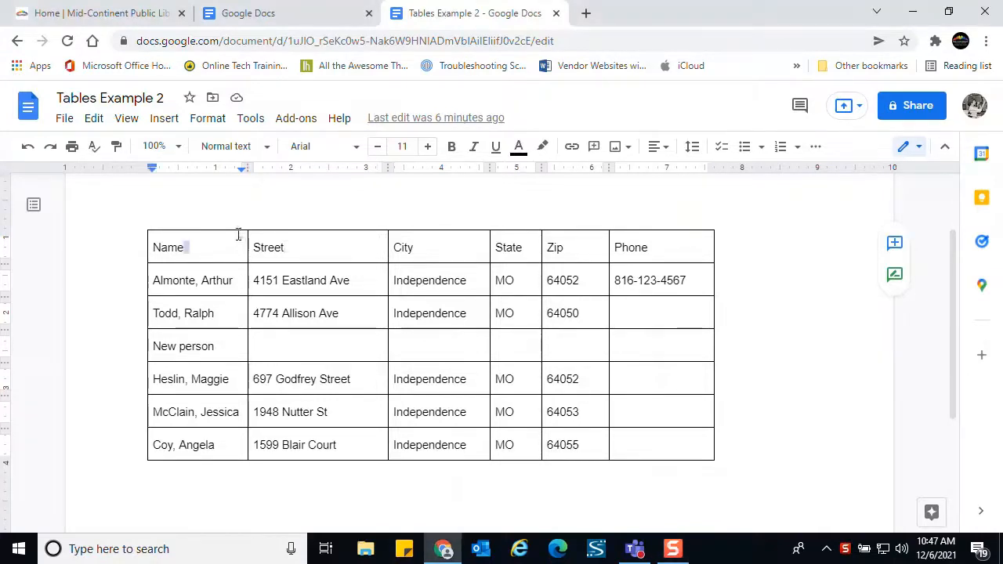
pyautogui.click(224, 124)
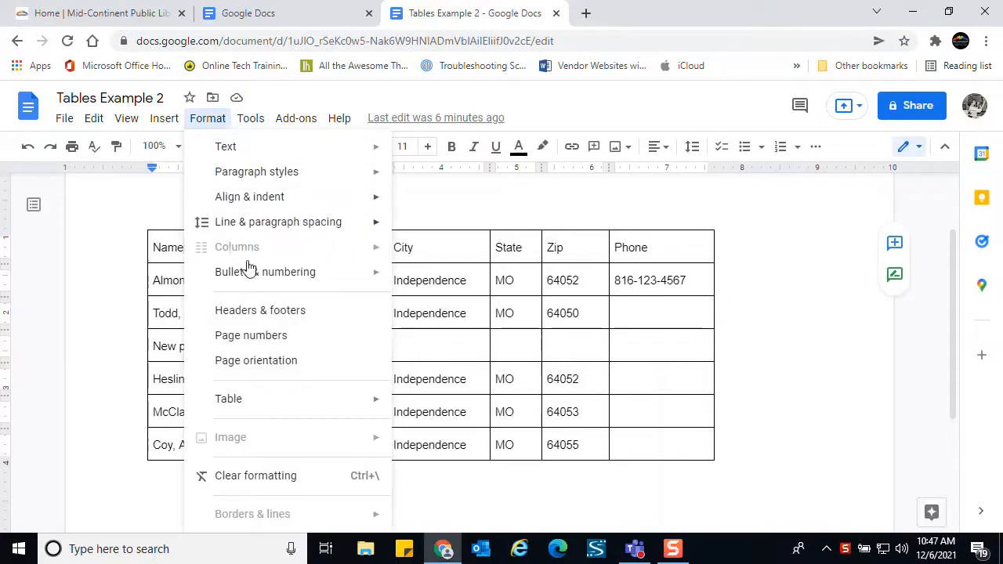
pyautogui.moveTo(243, 403)
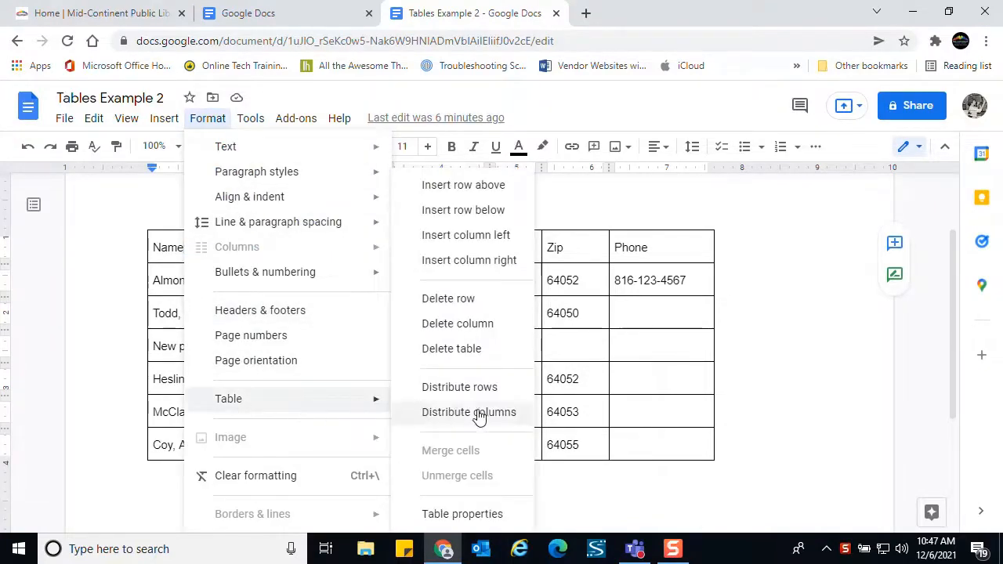
pyautogui.click(472, 515)
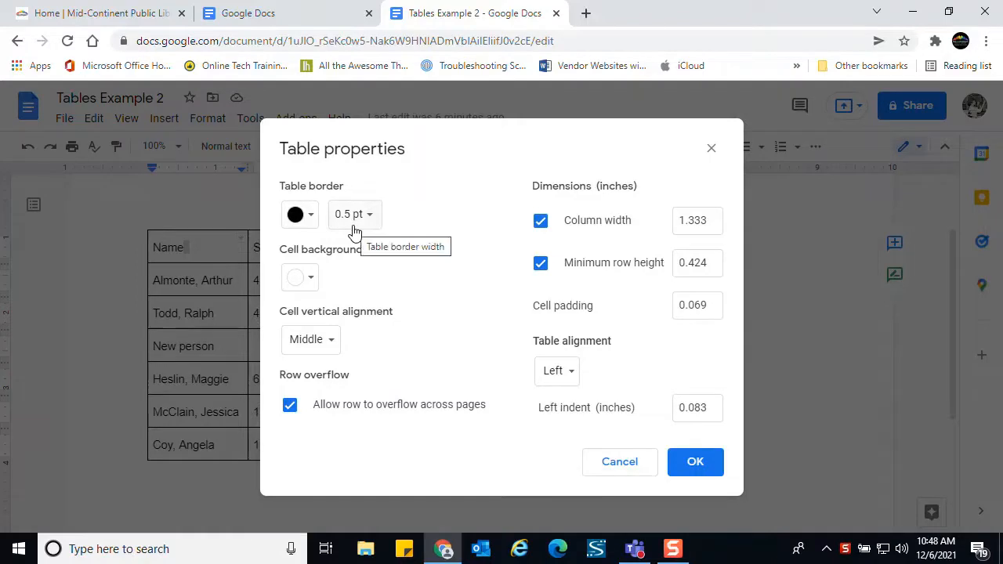
pyautogui.click(309, 217)
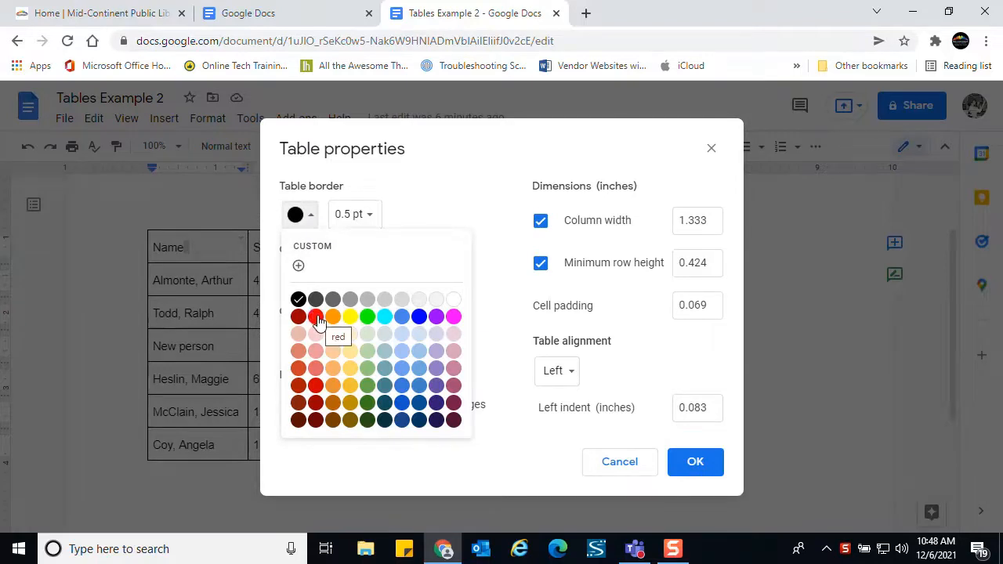
pyautogui.click(421, 318)
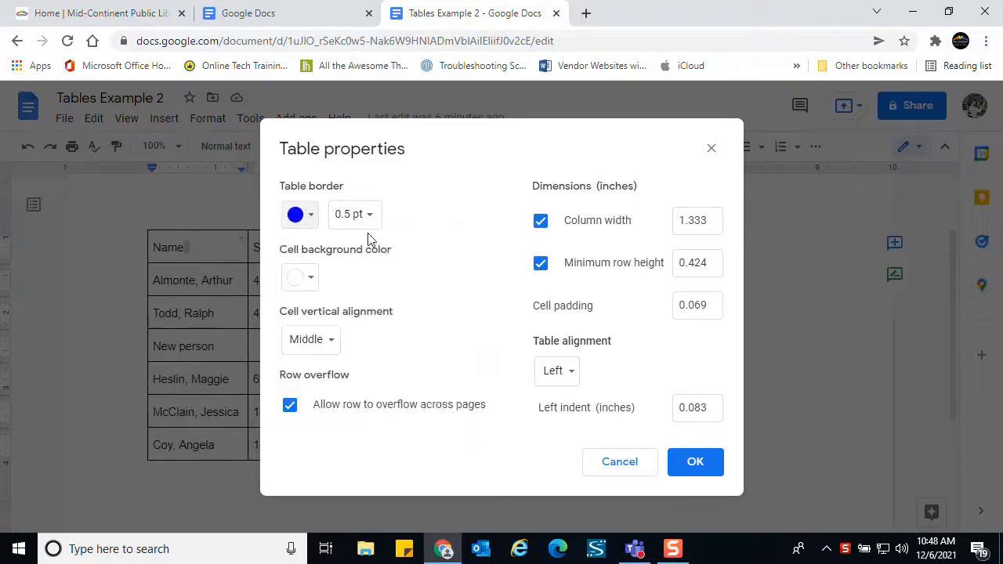
# Set the address table's border width to 1.5 pt and apply the table properties
pyautogui.click(370, 218)
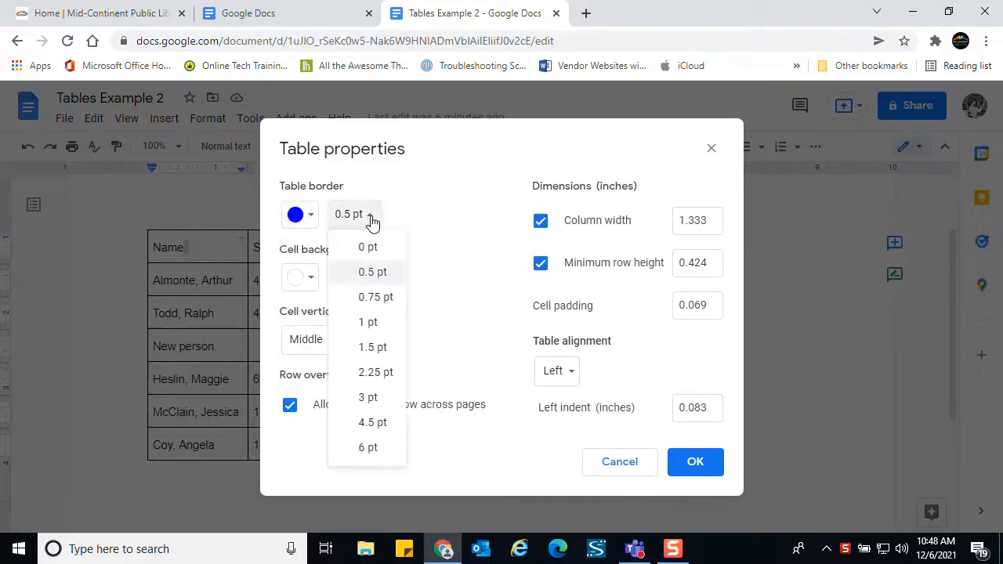
pyautogui.click(383, 351)
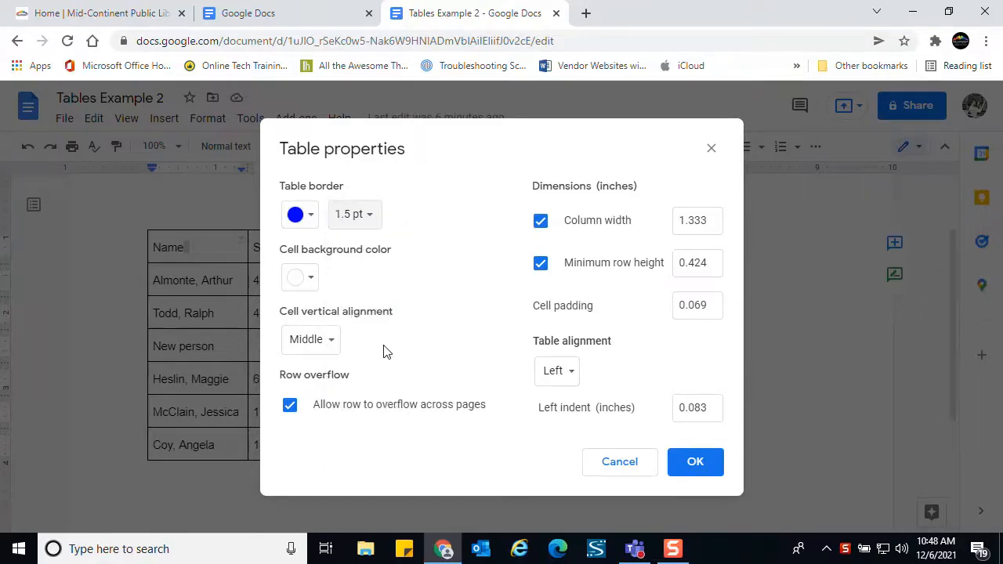
pyautogui.click(675, 467)
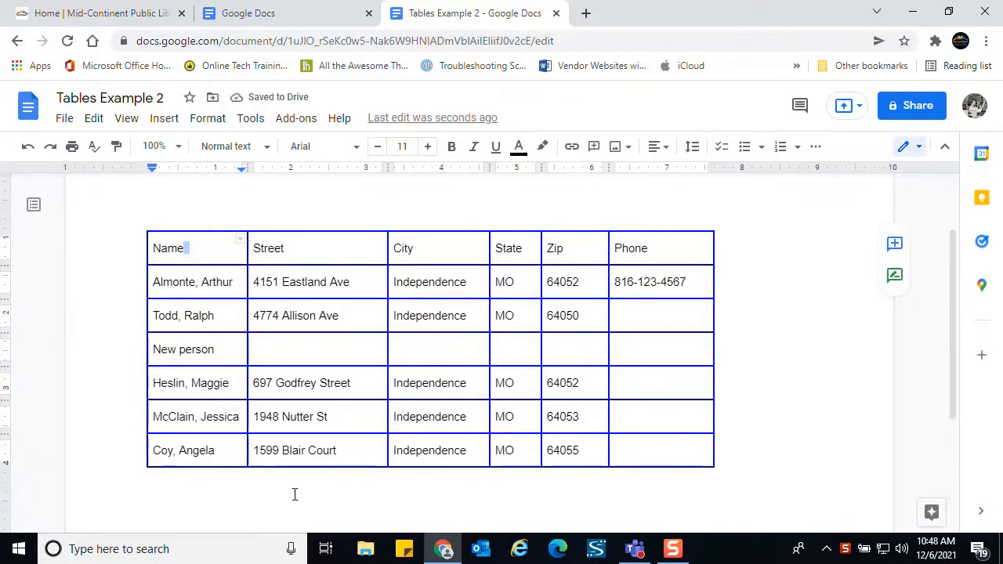
# Fill the Name header cell with a light blue background color through the table properties
pyautogui.click(235, 253)
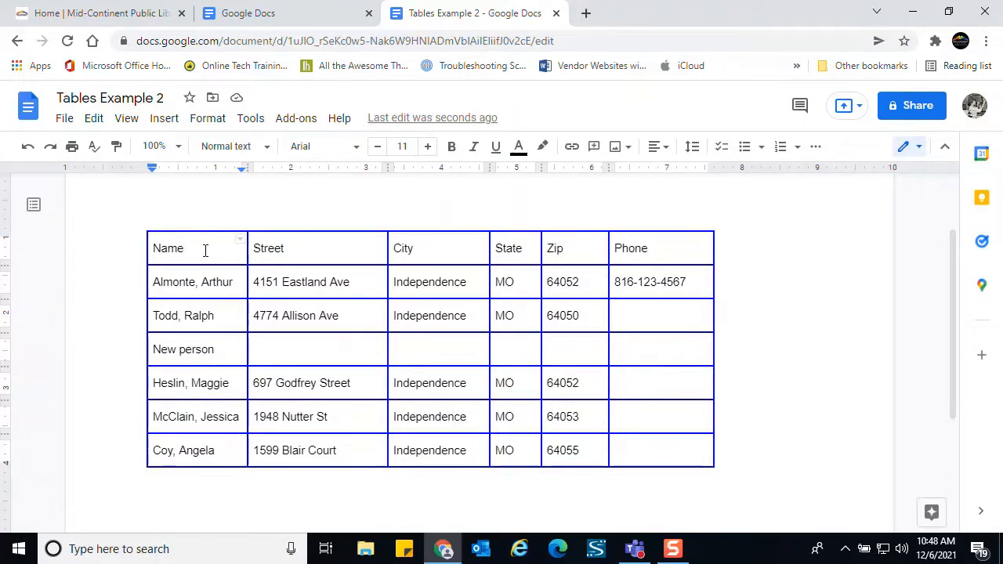
pyautogui.click(222, 122)
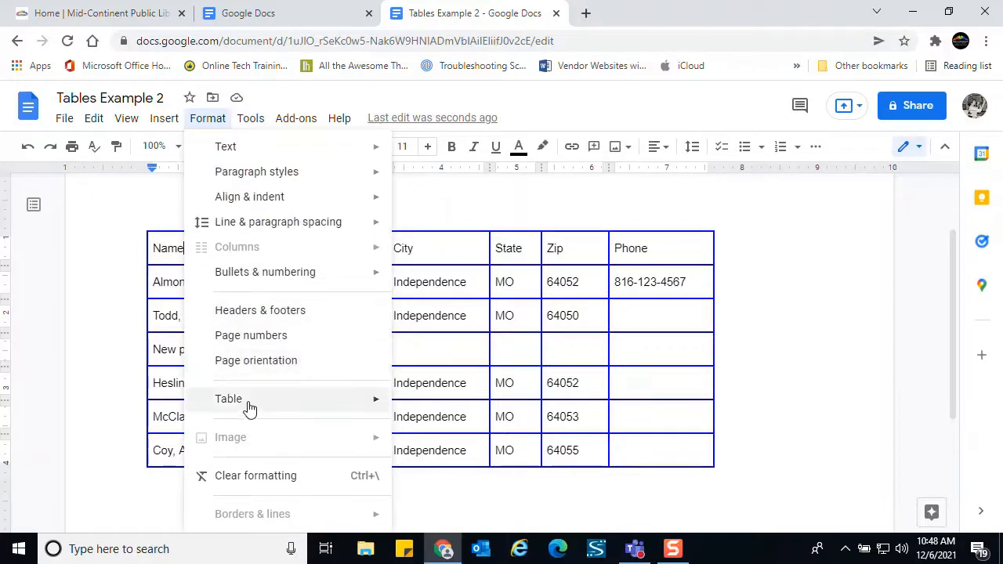
pyautogui.moveTo(250, 406)
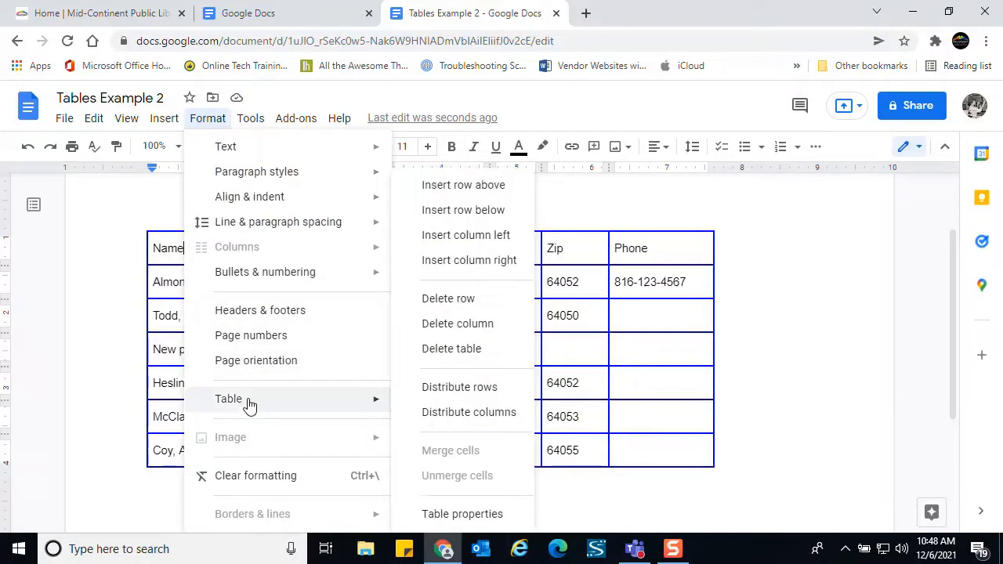
pyautogui.click(462, 514)
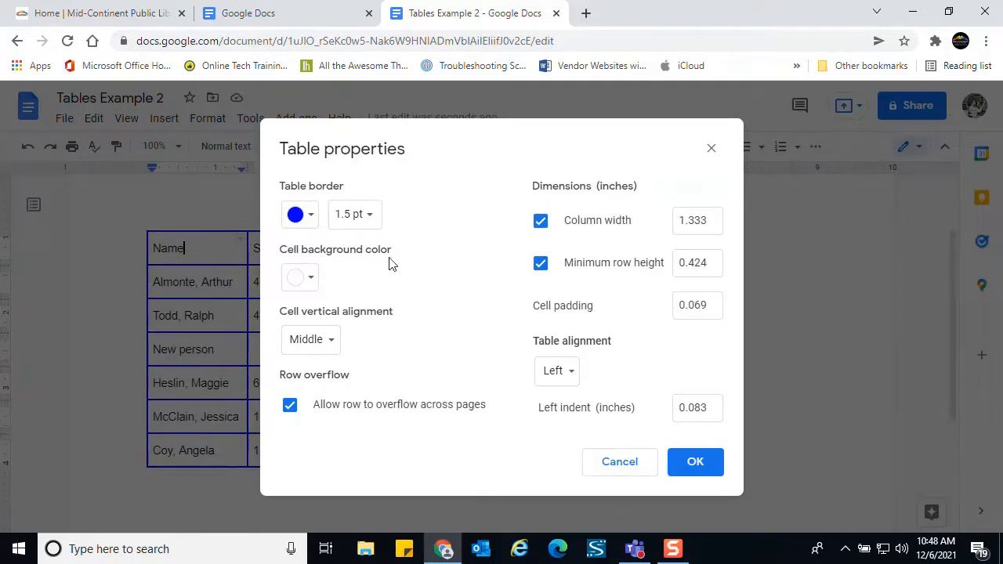
pyautogui.click(311, 280)
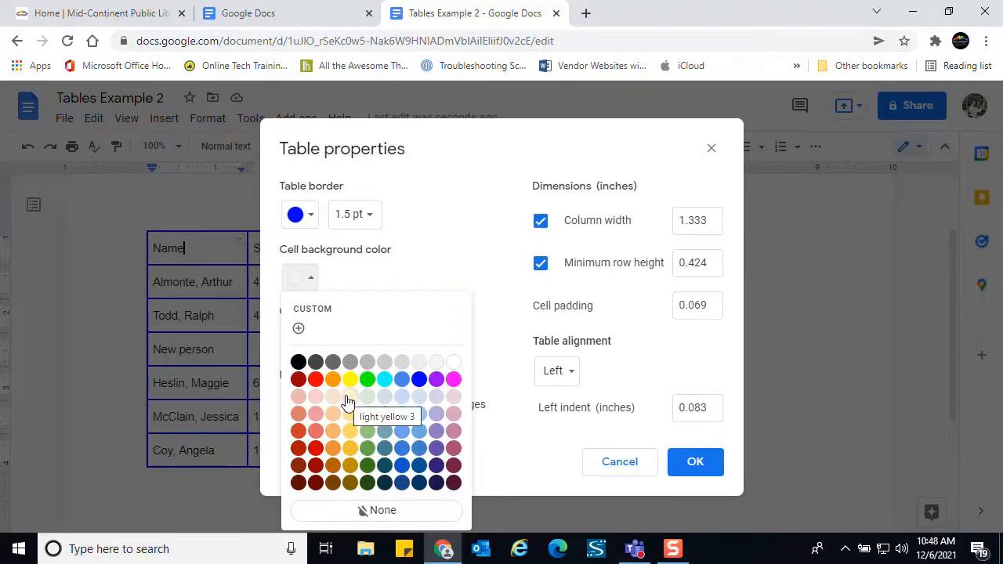
pyautogui.click(401, 398)
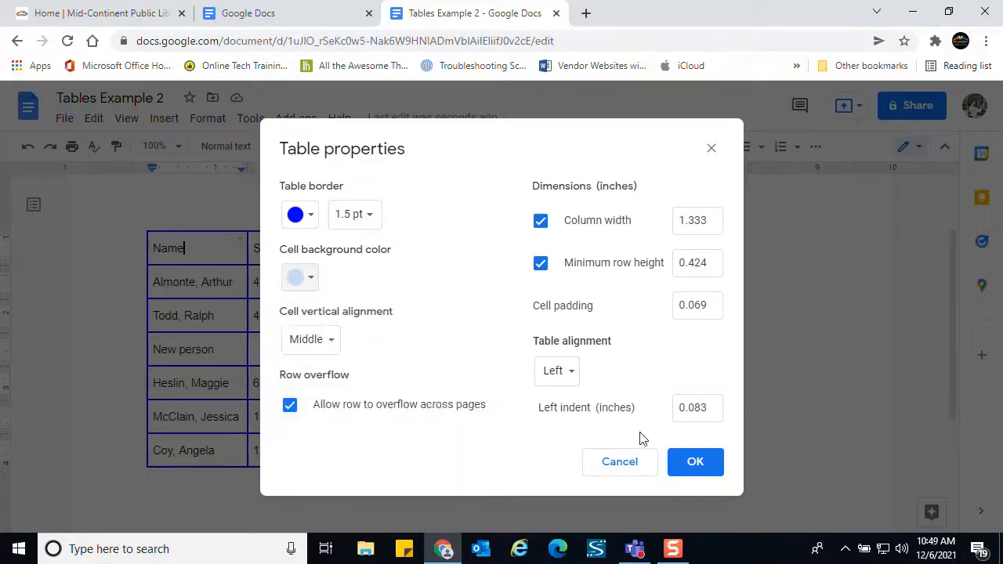
pyautogui.click(695, 462)
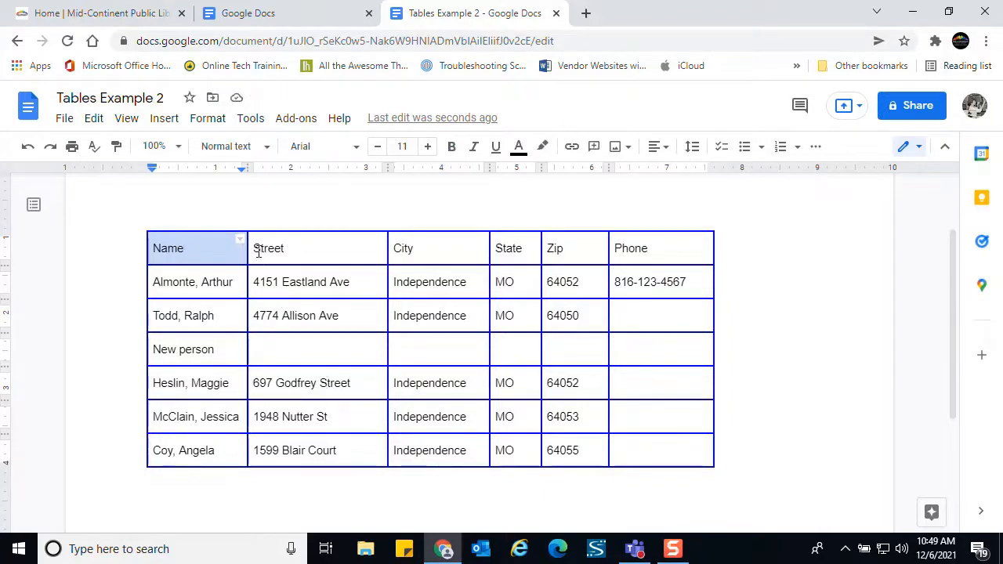
# Give the Street through Phone header cells the same light blue background and set their vertical alignment to Top
pyautogui.moveTo(254, 249); pyautogui.dragTo(655, 244)
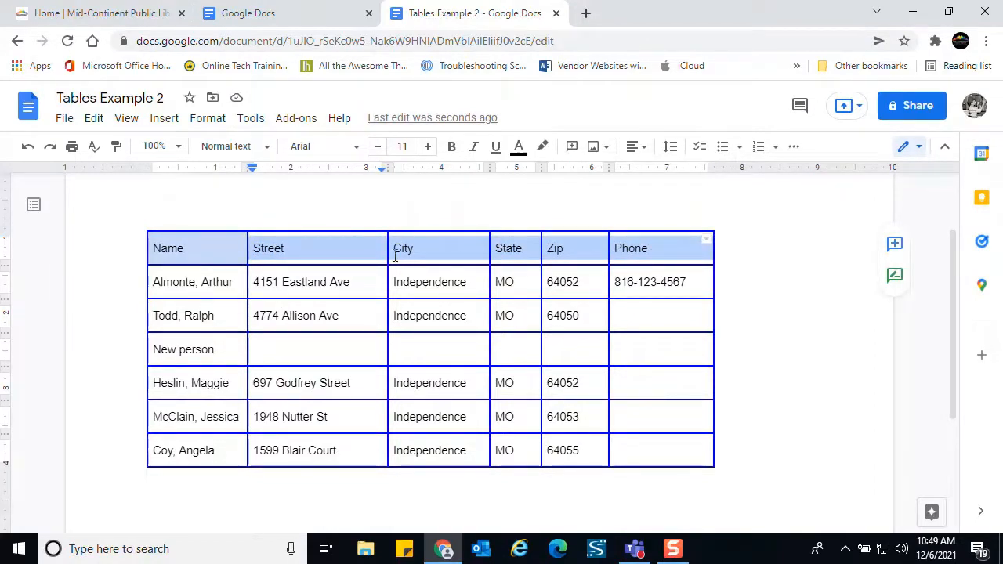
pyautogui.click(210, 119)
pyautogui.moveTo(340, 399)
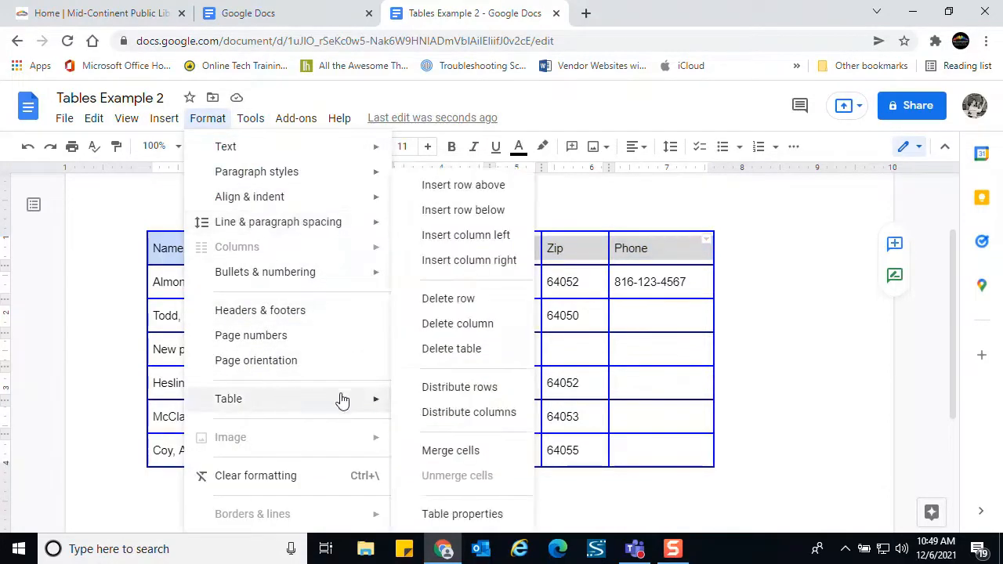
pyautogui.click(470, 513)
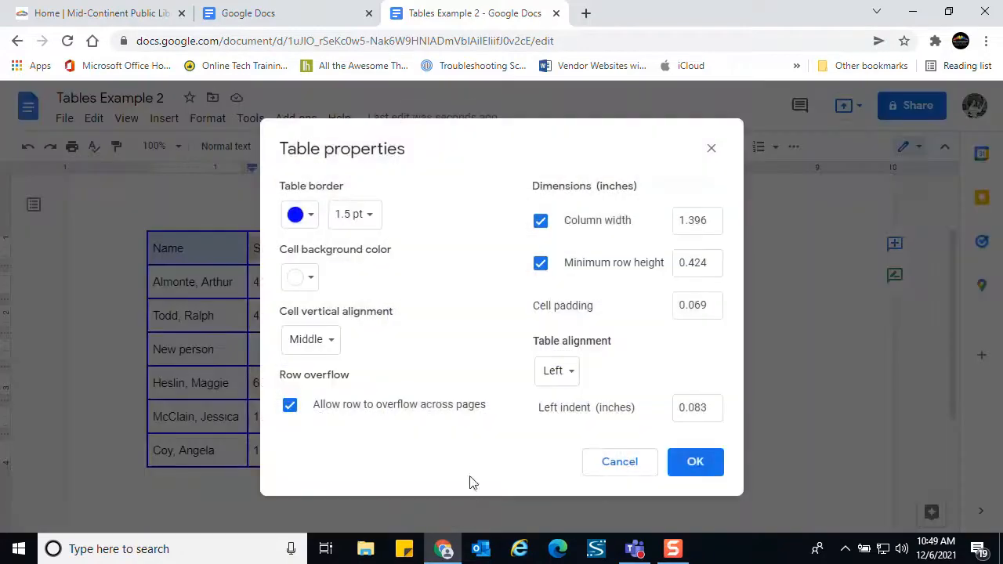
pyautogui.click(311, 284)
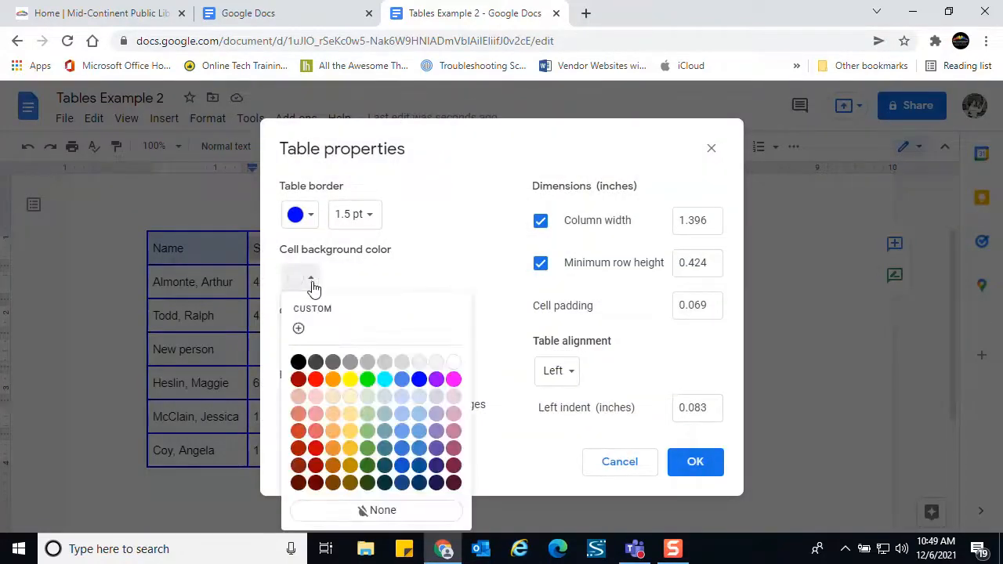
pyautogui.click(402, 400)
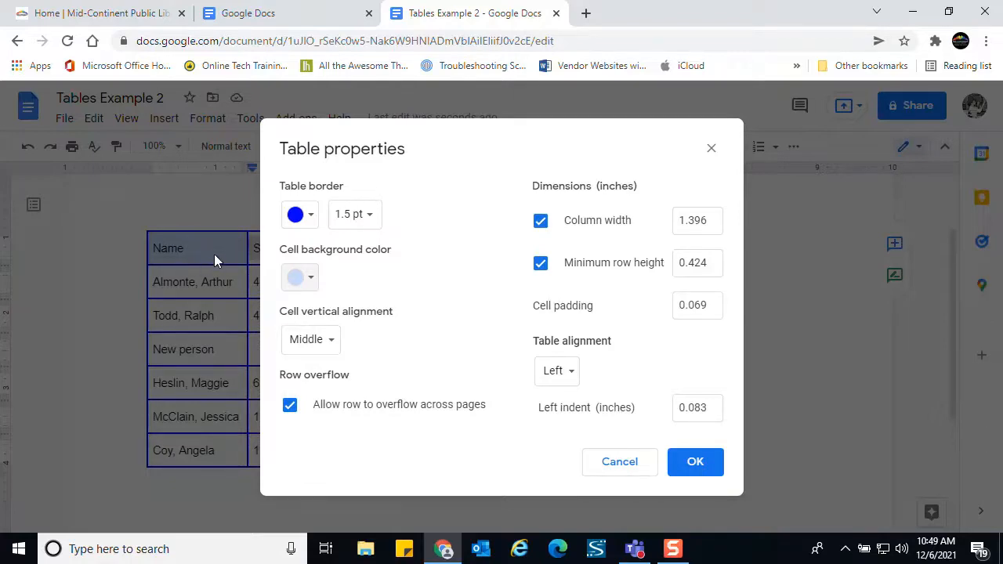
pyautogui.click(332, 343)
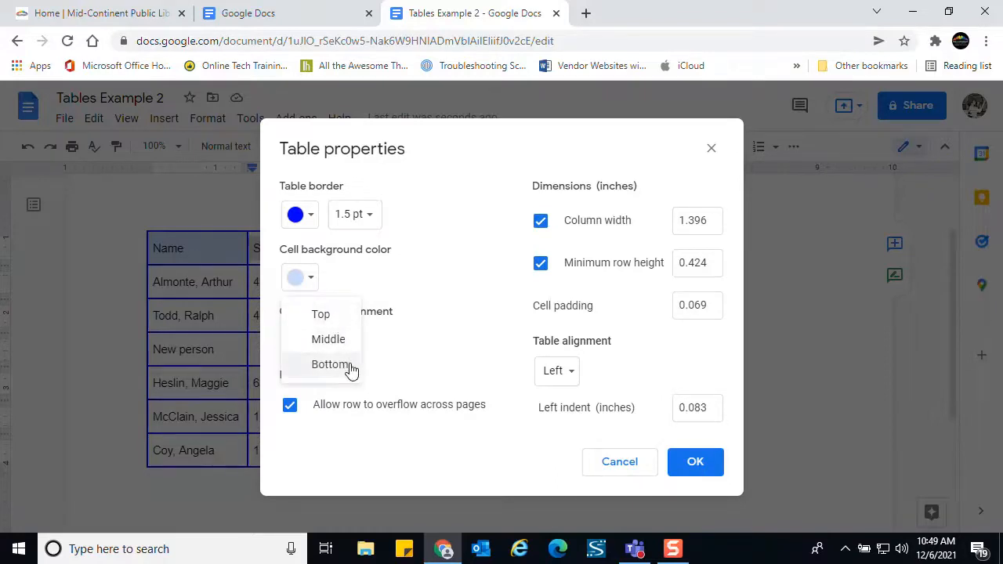
pyautogui.click(321, 315)
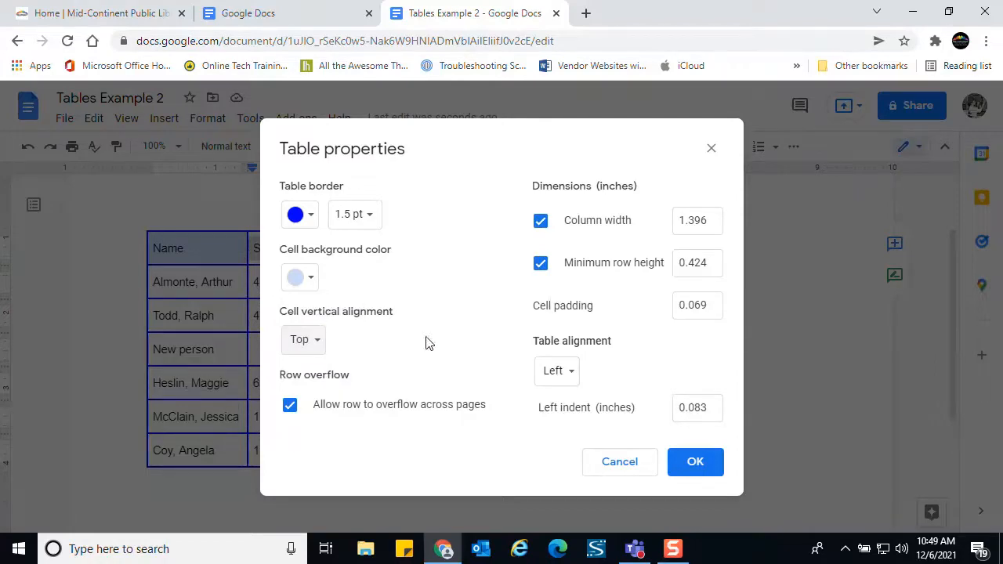
pyautogui.click(694, 469)
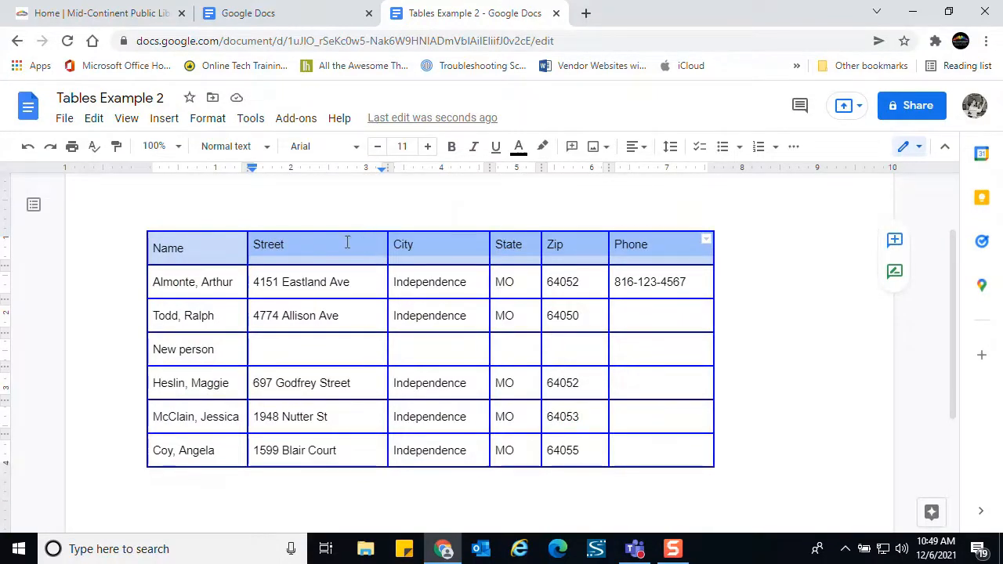
# Set the cell vertical alignment of the whole header row, Name through Phone, to Bottom
pyautogui.click(196, 257)
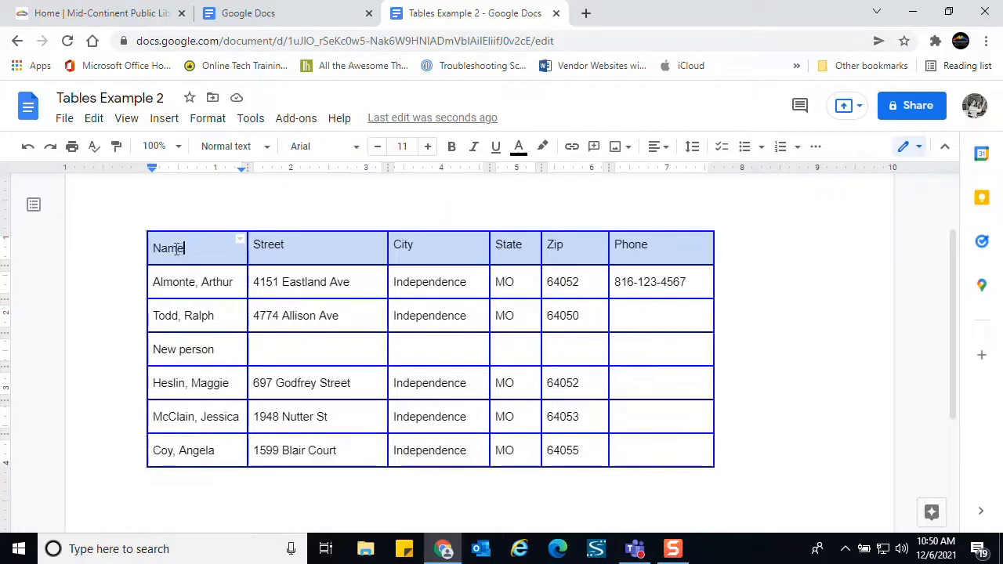
pyautogui.moveTo(163, 249); pyautogui.dragTo(633, 253)
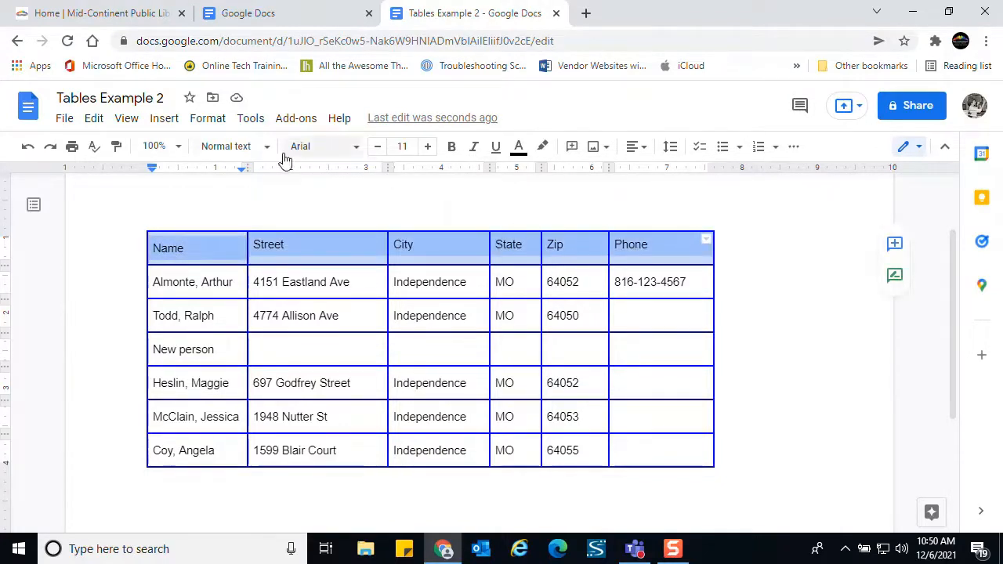
pyautogui.click(208, 119)
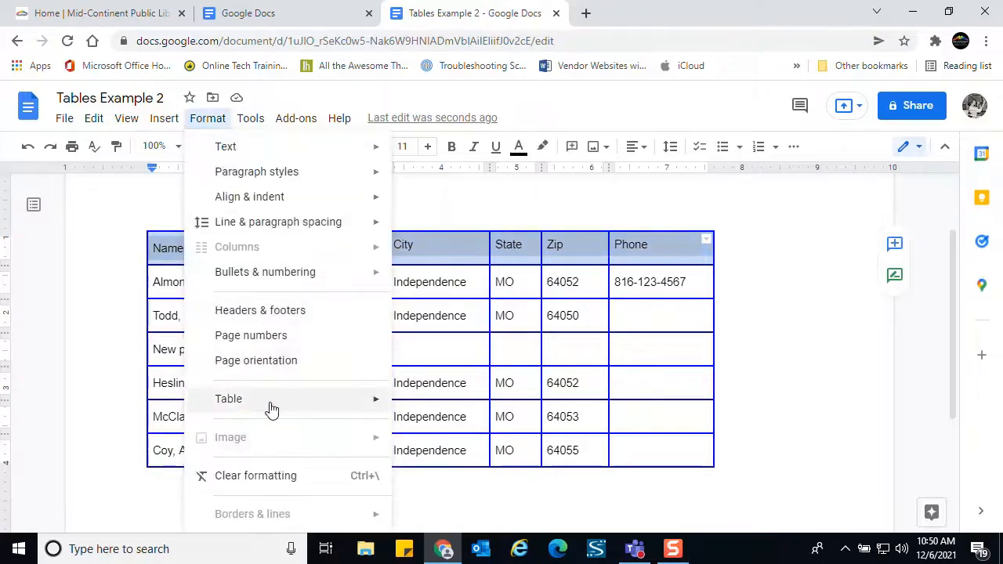
pyautogui.moveTo(288, 401)
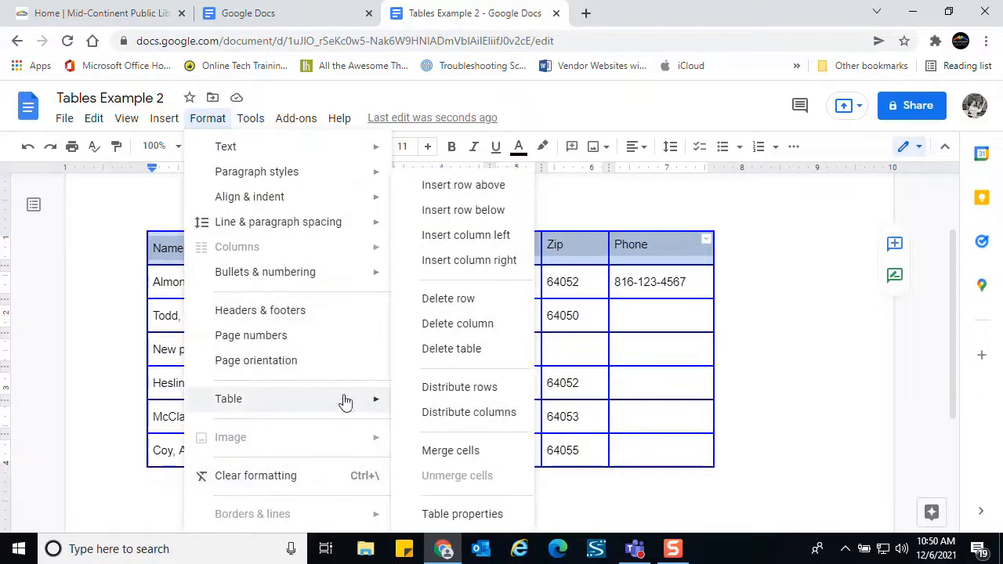
pyautogui.click(462, 513)
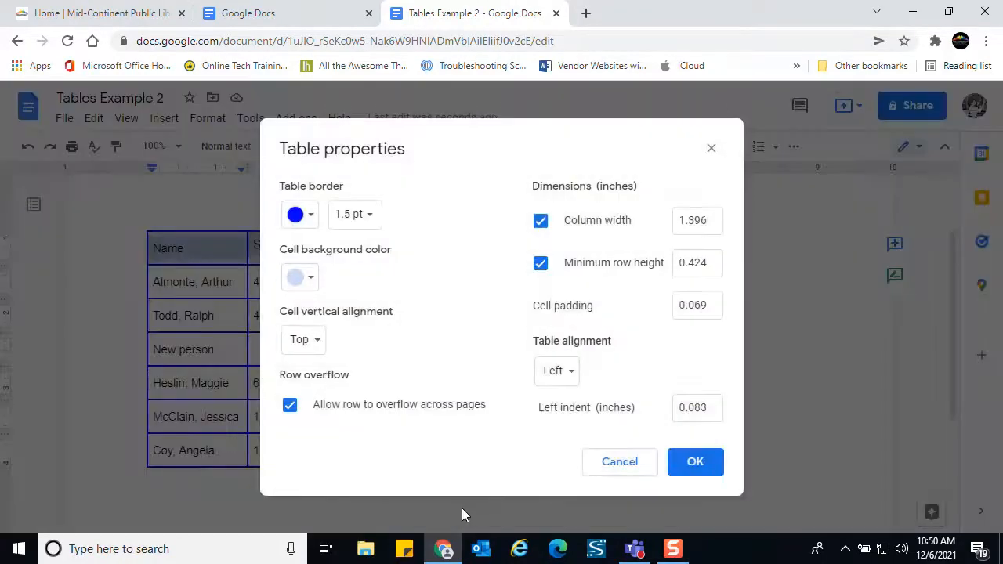
pyautogui.click(321, 342)
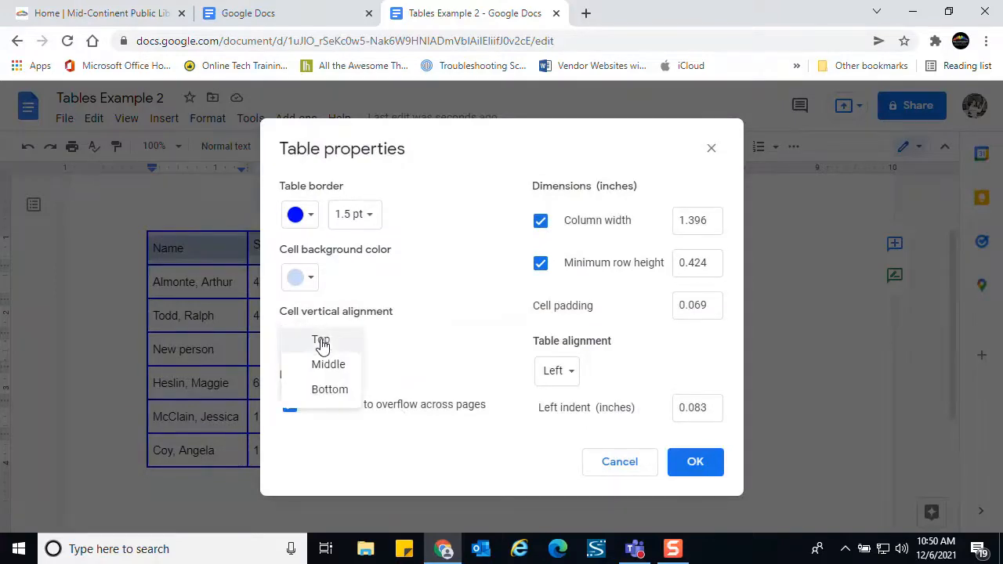
pyautogui.click(340, 395)
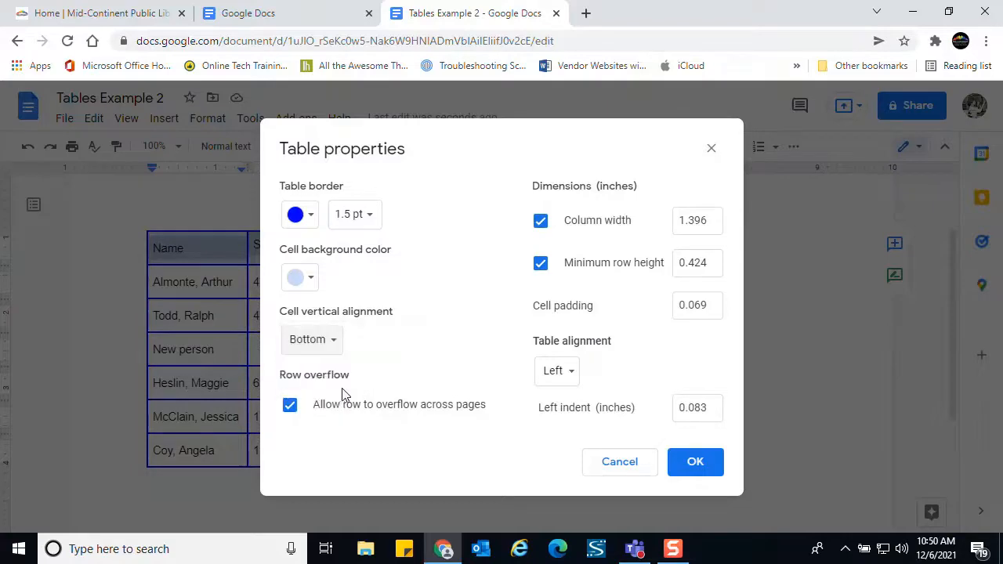
pyautogui.click(699, 463)
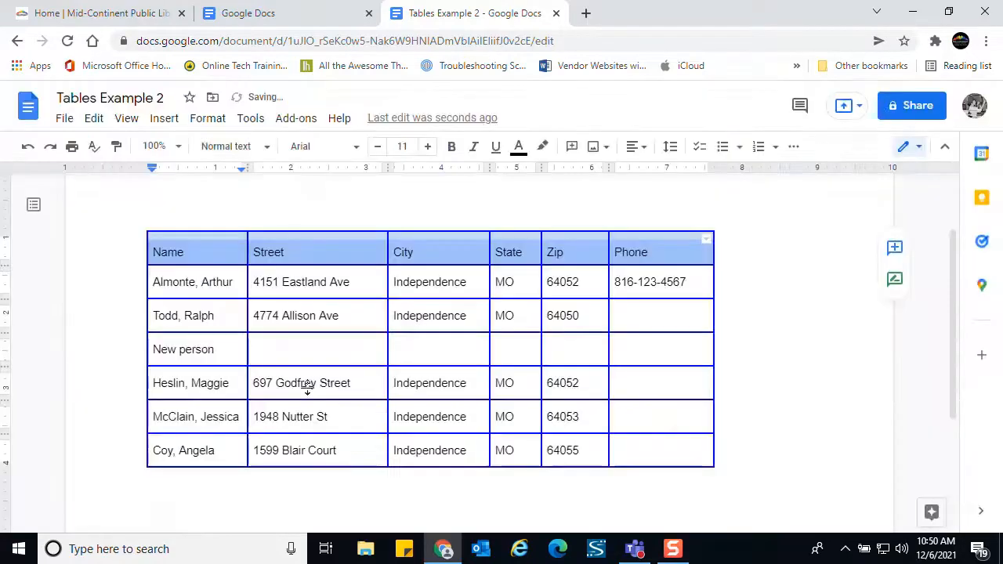
# Make the text of all header cells from Name to Phone bold
pyautogui.click(743, 291)
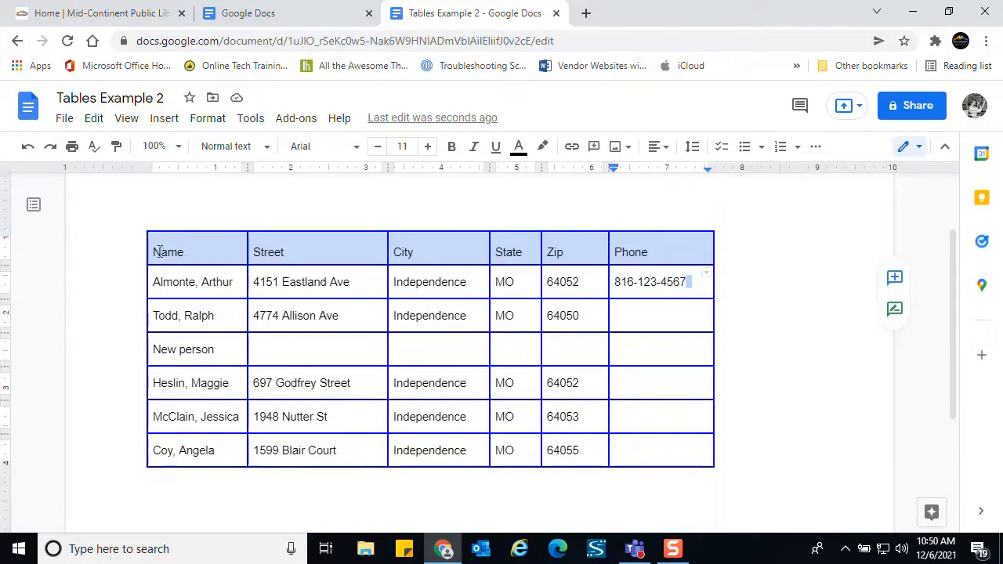
pyautogui.moveTo(159, 252); pyautogui.dragTo(647, 249)
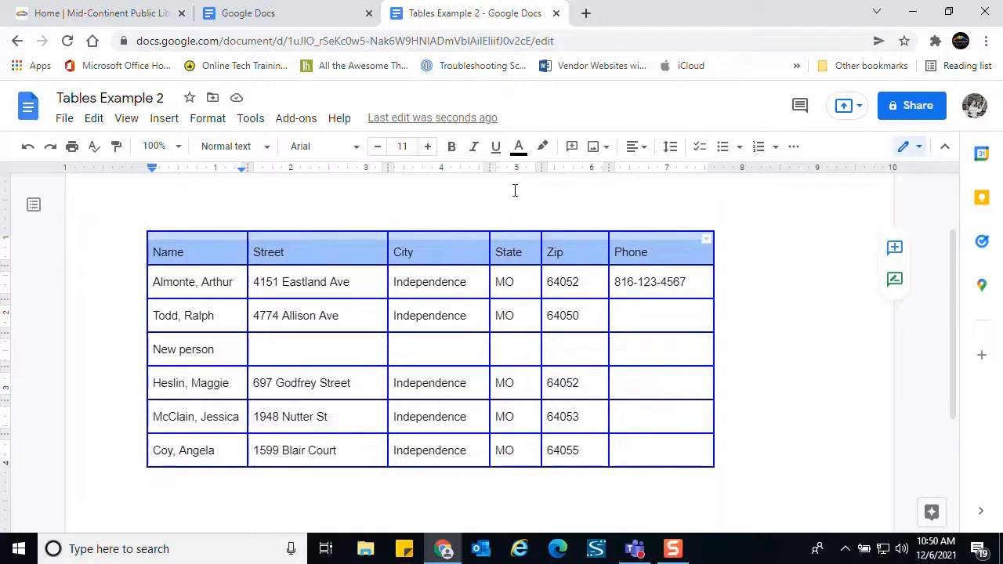
pyautogui.click(451, 147)
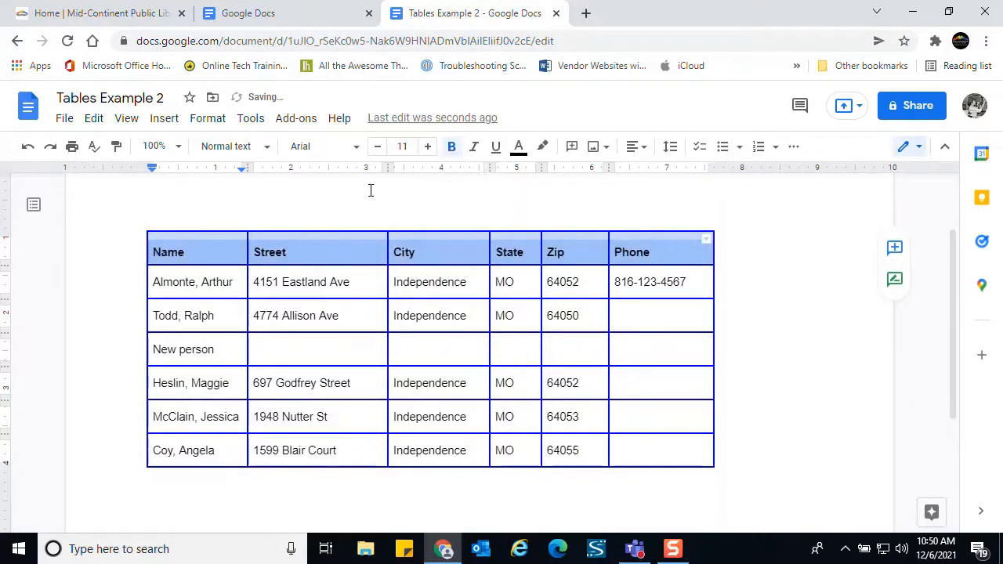
# Open the table properties for the header row and set the cell vertical alignment to Middle
pyautogui.click(209, 119)
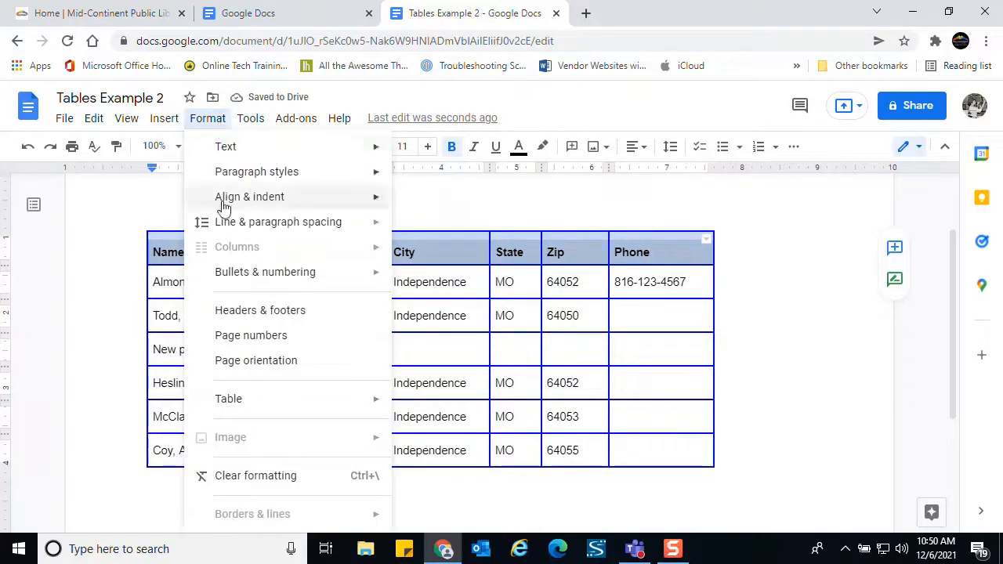
pyautogui.moveTo(286, 405)
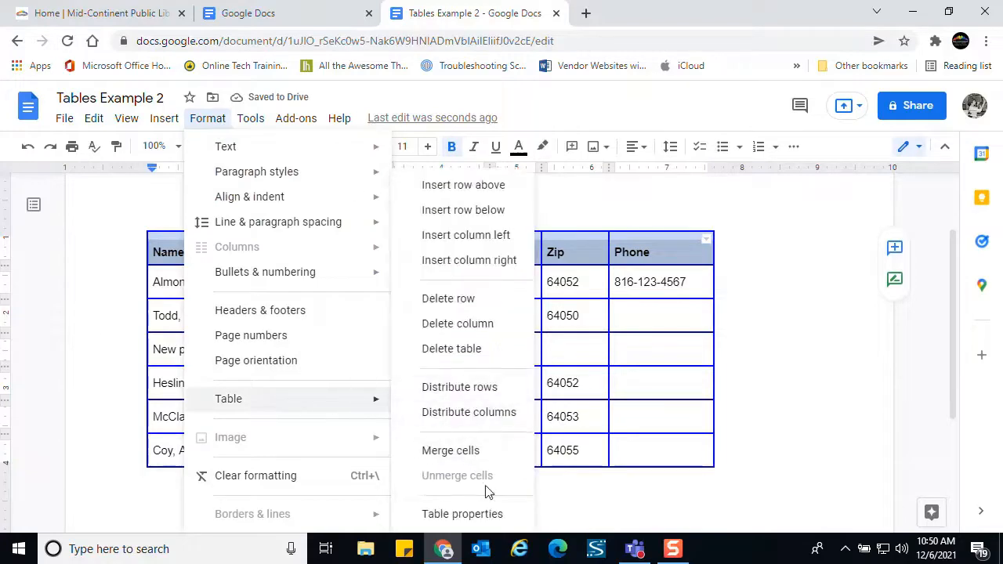
pyautogui.click(484, 520)
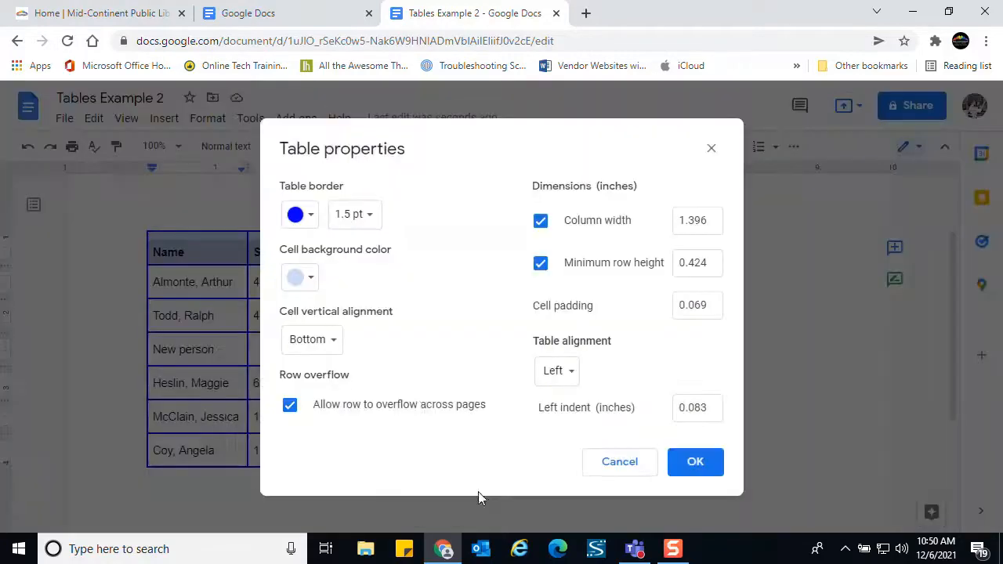
pyautogui.click(335, 345)
pyautogui.click(329, 314)
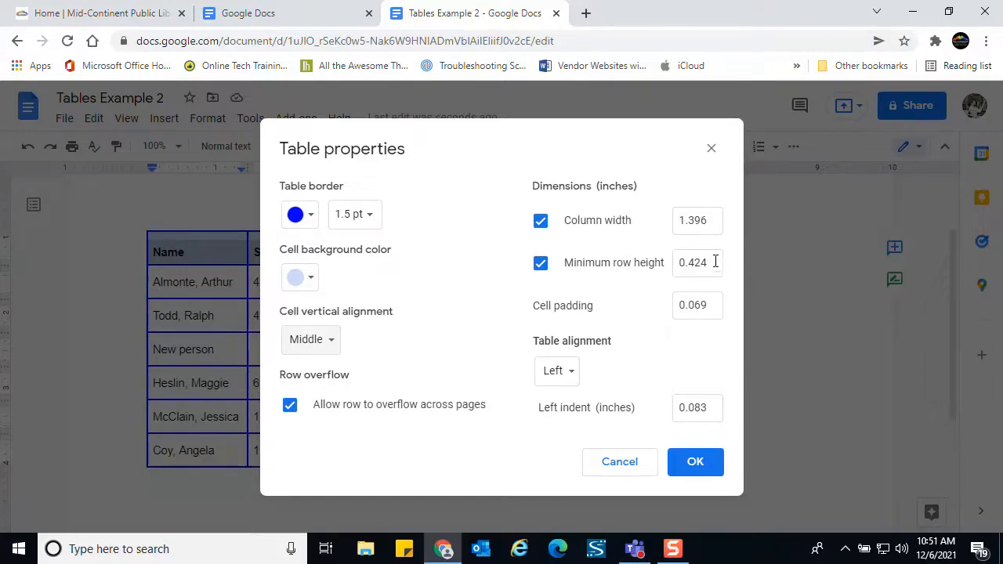
# Increase the cell padding of the header row and apply the table properties
pyautogui.click(703, 306)
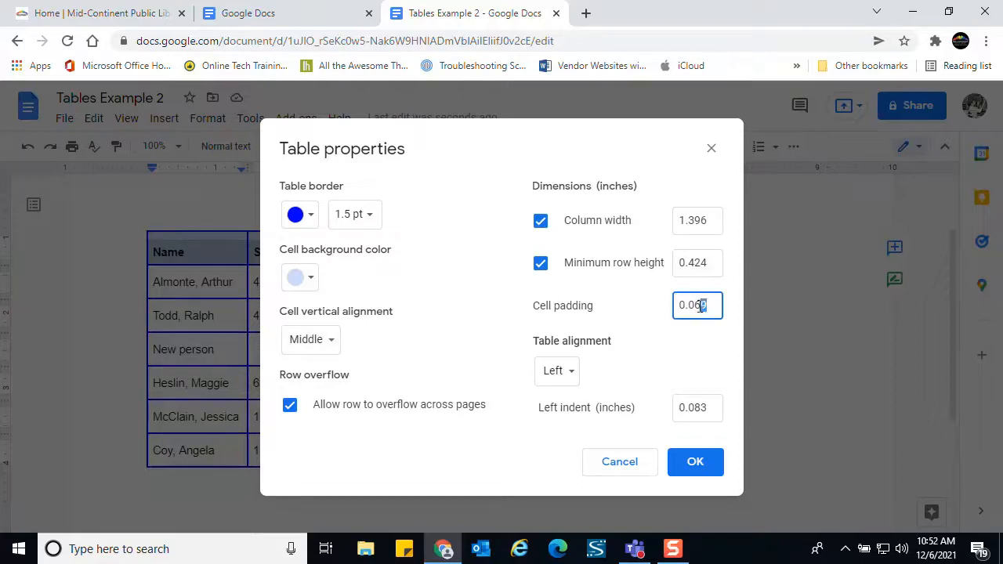
pyautogui.moveTo(702, 305); pyautogui.dragTo(695, 307)
pyautogui.write('9')
pyautogui.click(694, 470)
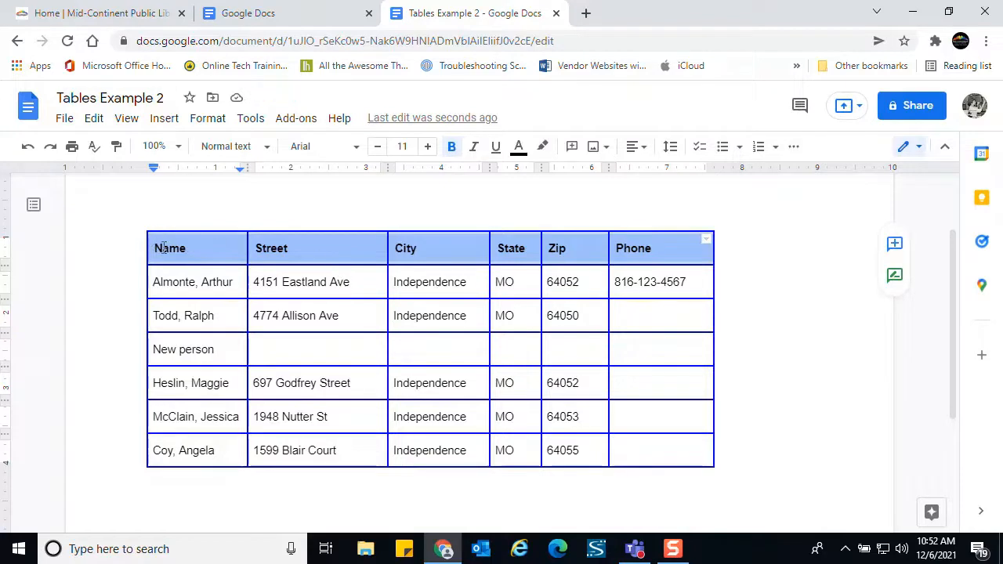
# Set the cell padding of the whole header row, Name through Phone, to 0.01 inches and apply the table properties
pyautogui.click(321, 251)
pyautogui.click(458, 249)
pyautogui.click(509, 248)
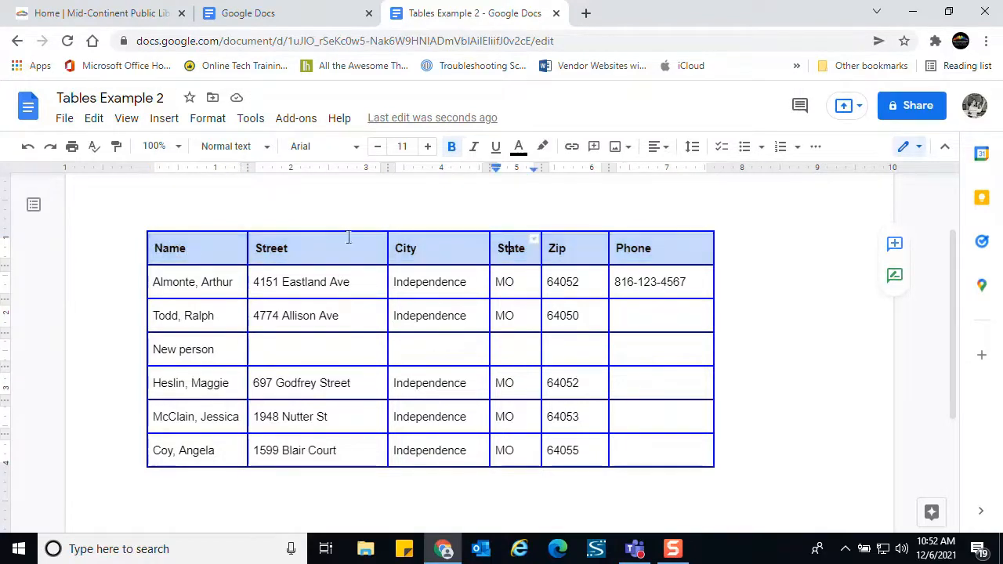
pyautogui.moveTo(161, 248); pyautogui.dragTo(660, 258)
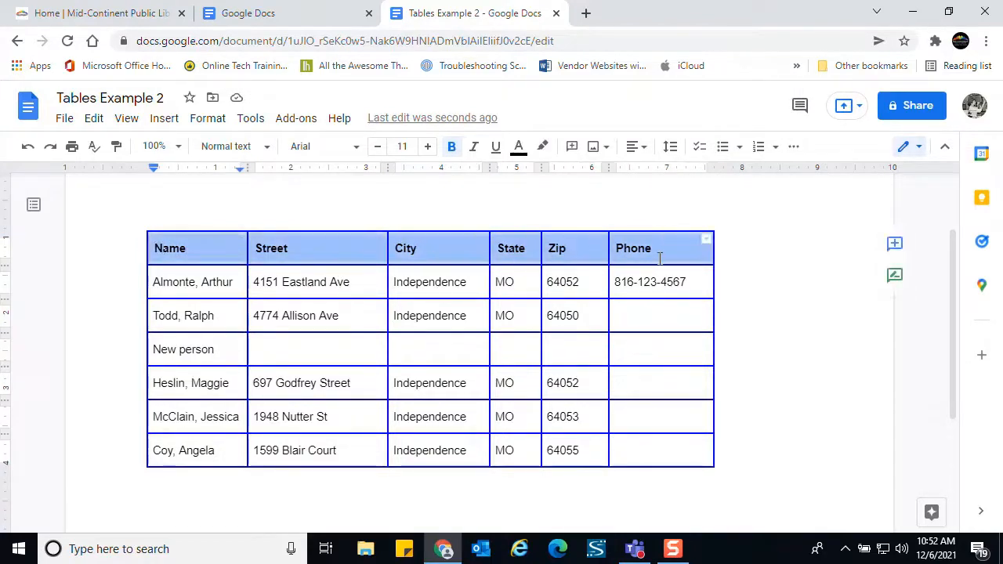
pyautogui.click(228, 121)
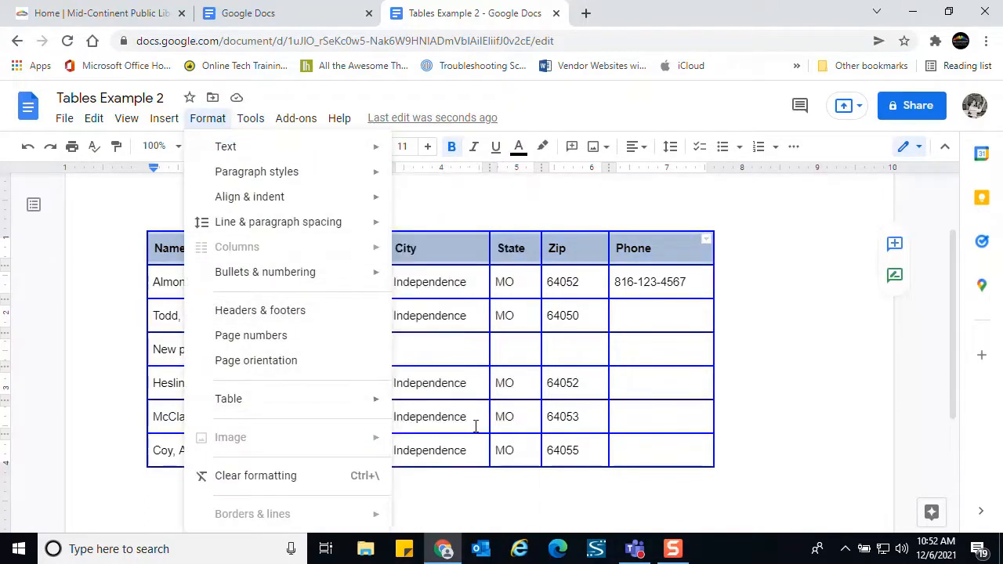
pyautogui.moveTo(363, 401)
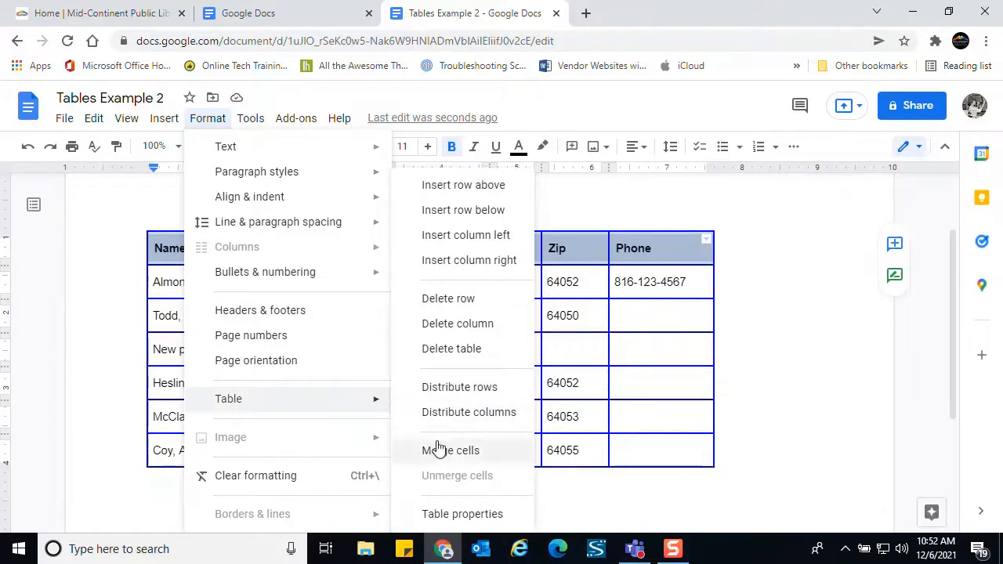
pyautogui.click(489, 515)
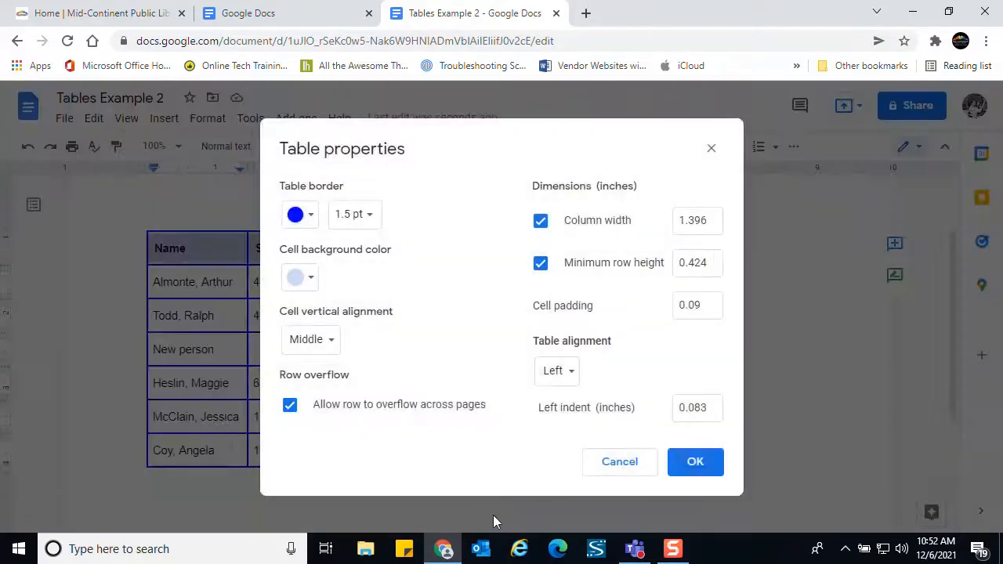
pyautogui.click(701, 304)
pyautogui.press('BackSpace')
pyautogui.write('1')
pyautogui.press('Return')
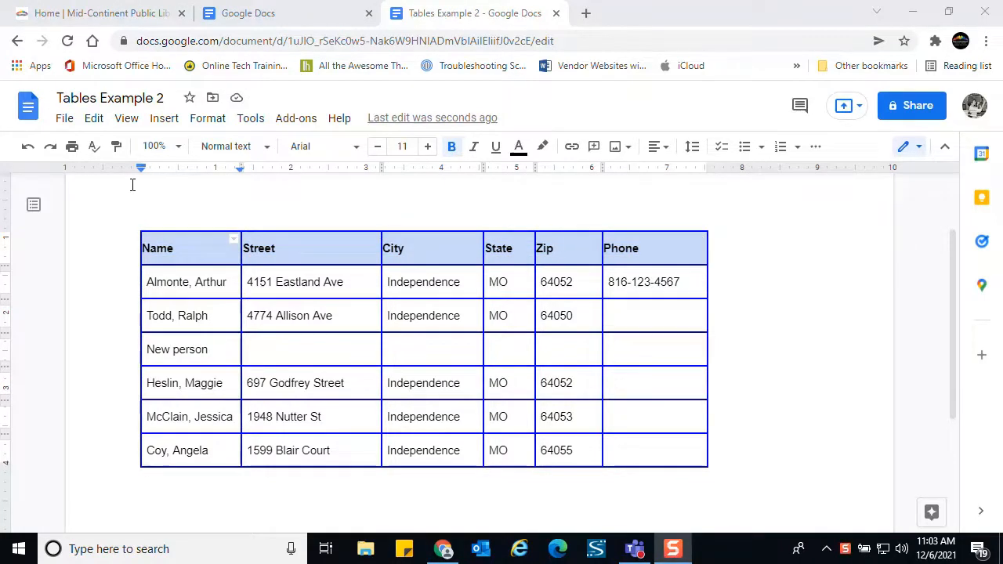
# Set the address table's alignment on the page to Center and apply the table properties
pyautogui.click(206, 254)
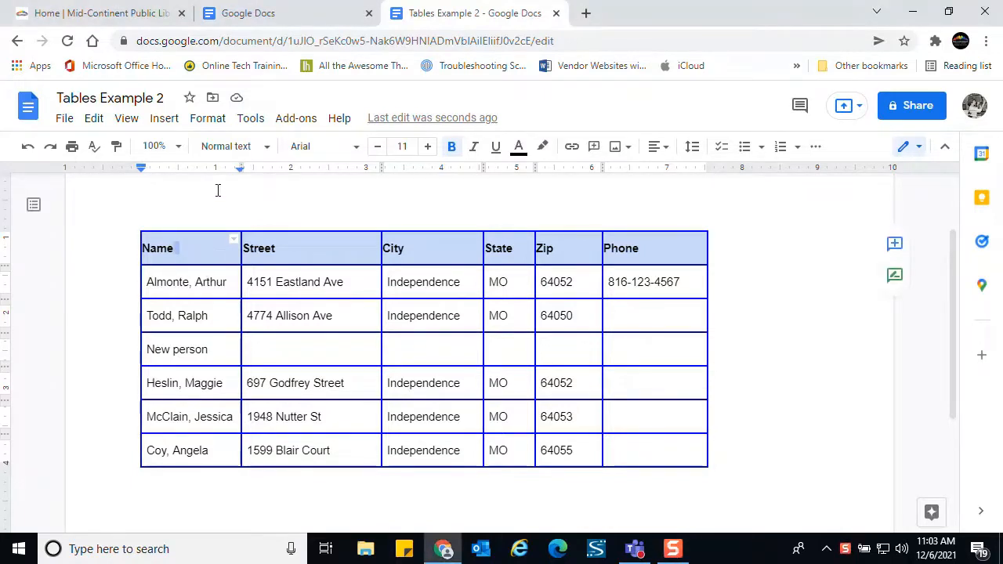
pyautogui.click(213, 122)
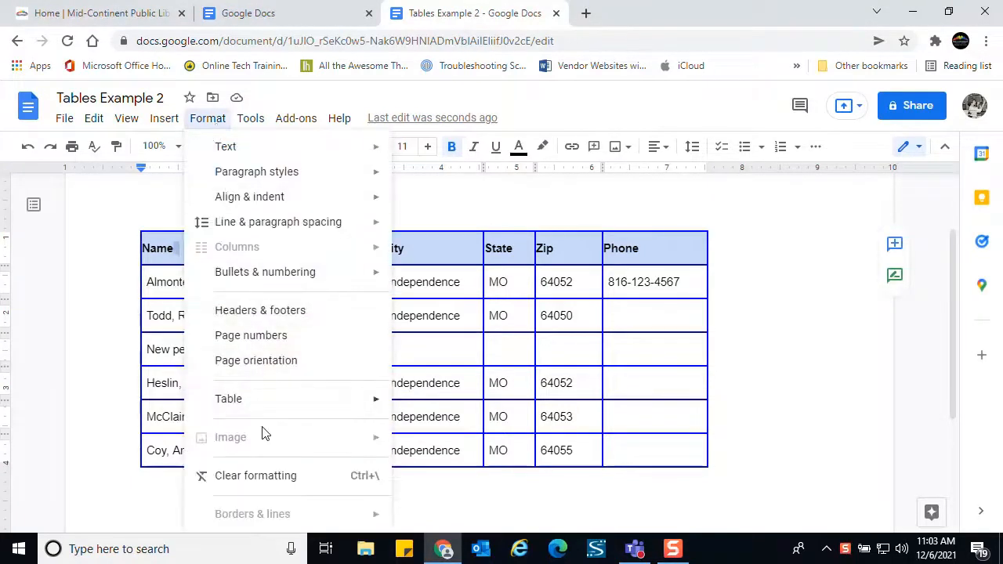
pyautogui.moveTo(269, 413)
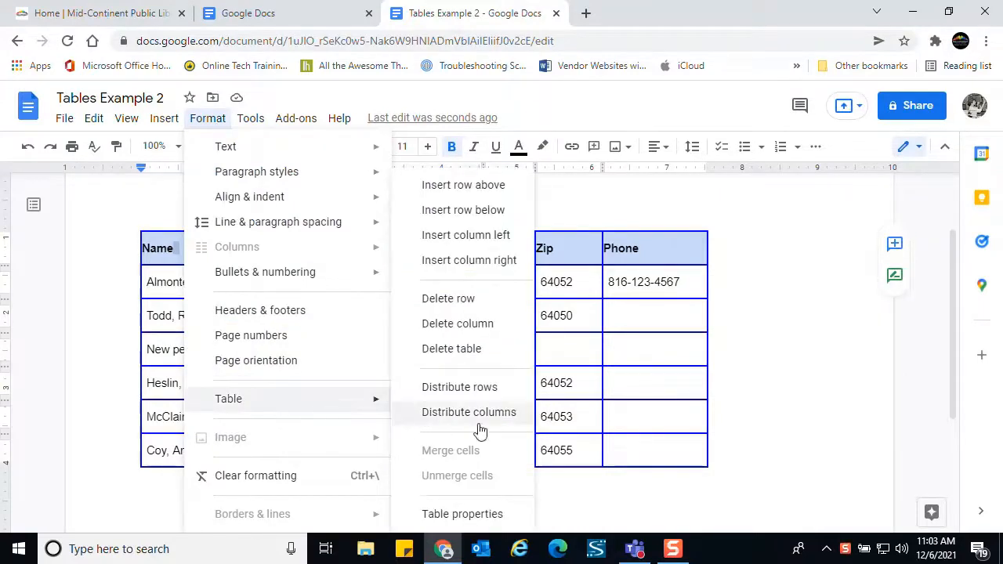
pyautogui.click(472, 517)
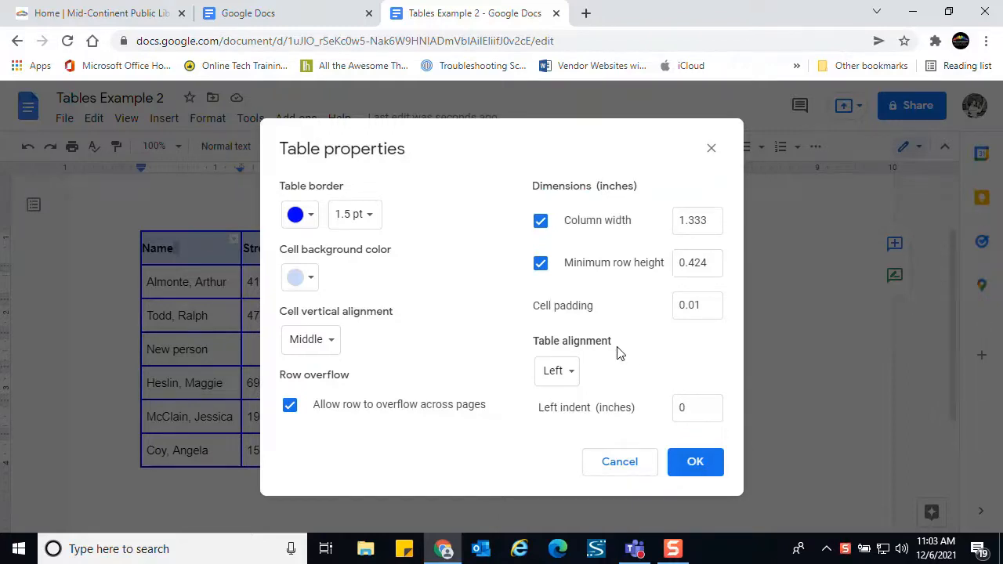
pyautogui.click(571, 374)
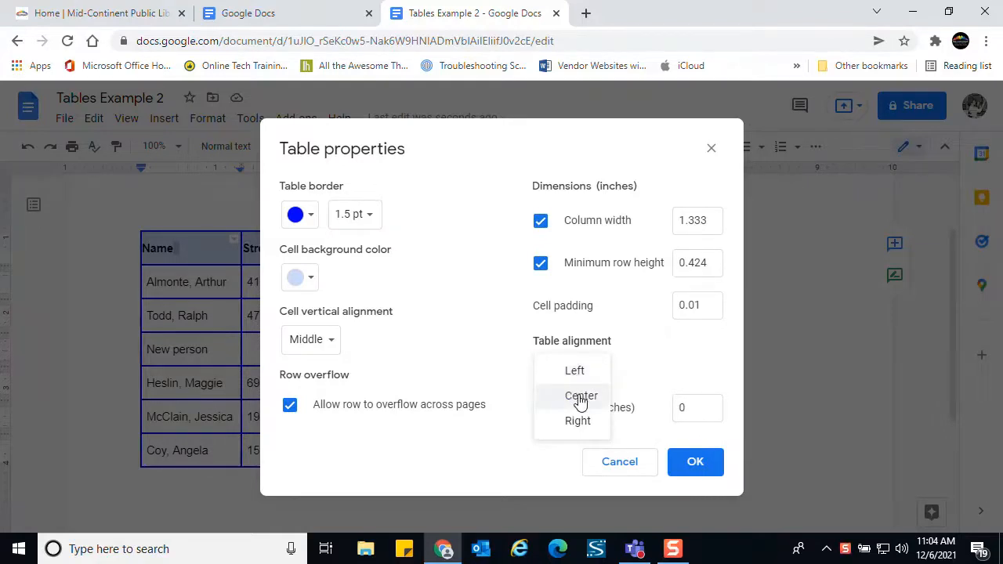
pyautogui.click(581, 397)
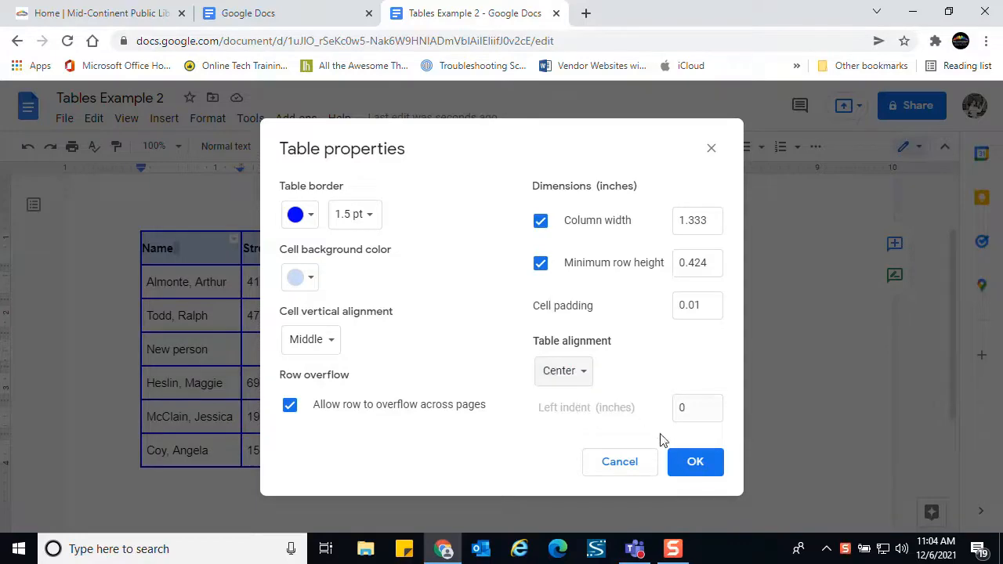
pyautogui.click(696, 462)
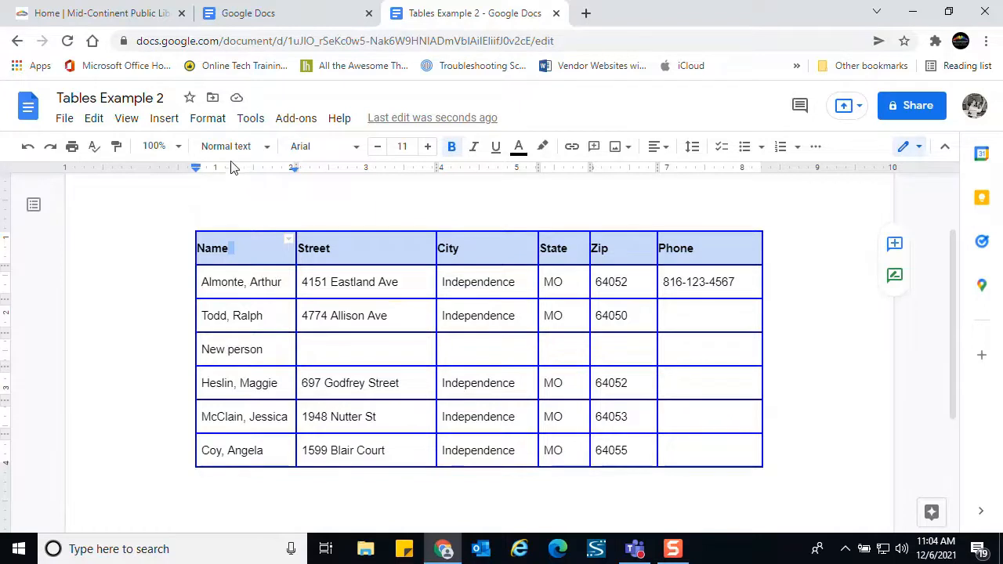
# Change the address table's alignment on the page to Right in the table properties
pyautogui.click(211, 121)
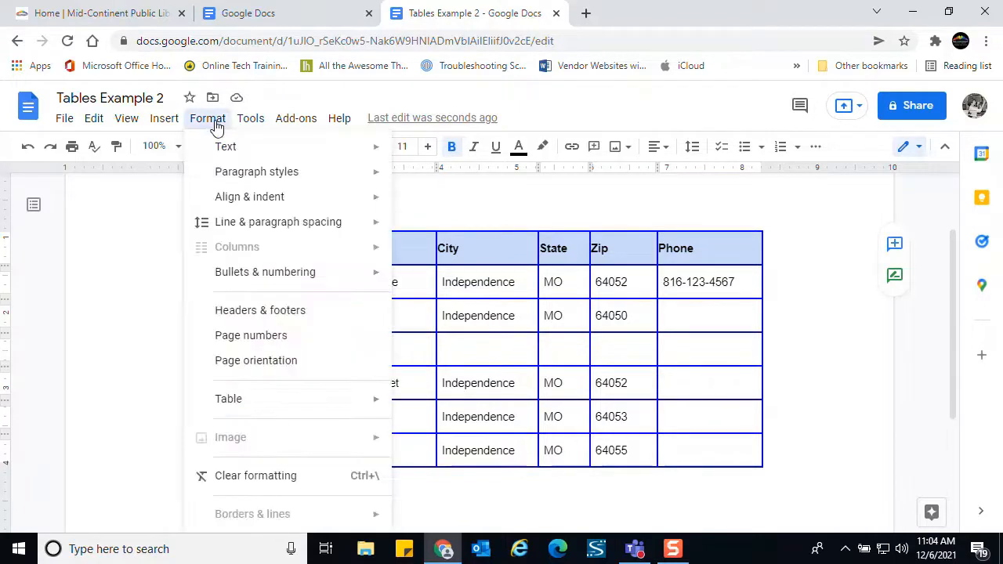
pyautogui.moveTo(340, 403)
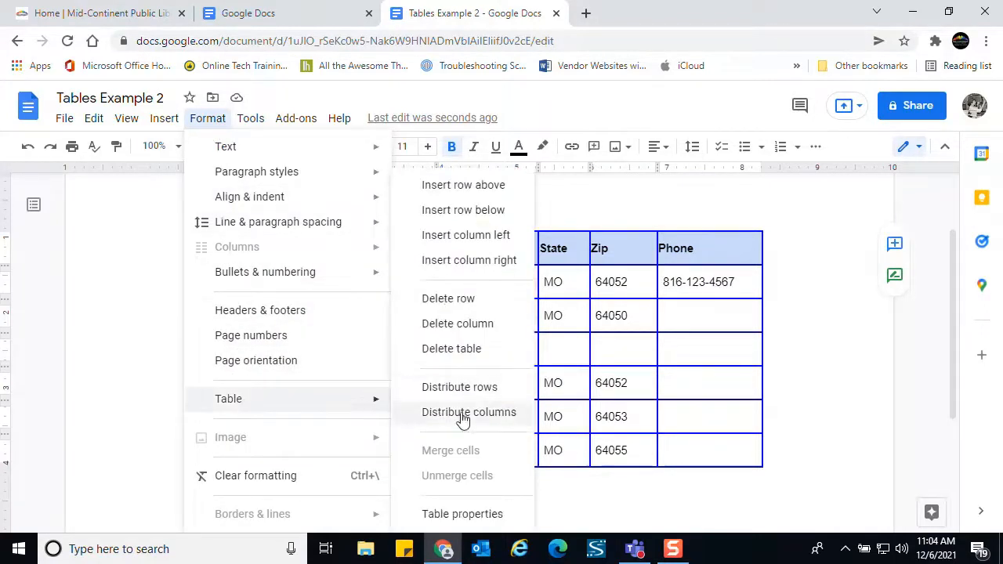
pyautogui.click(480, 513)
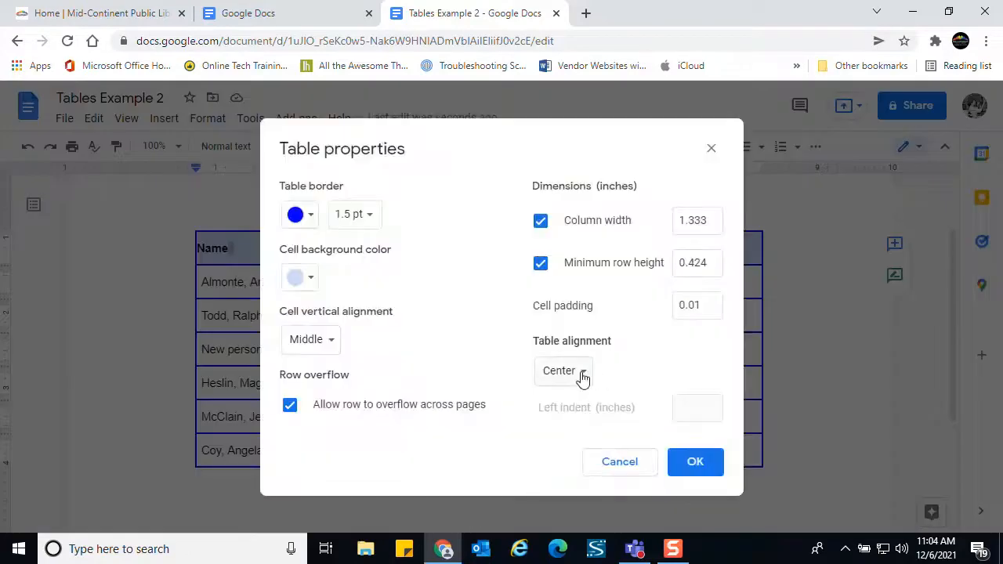
pyautogui.click(581, 373)
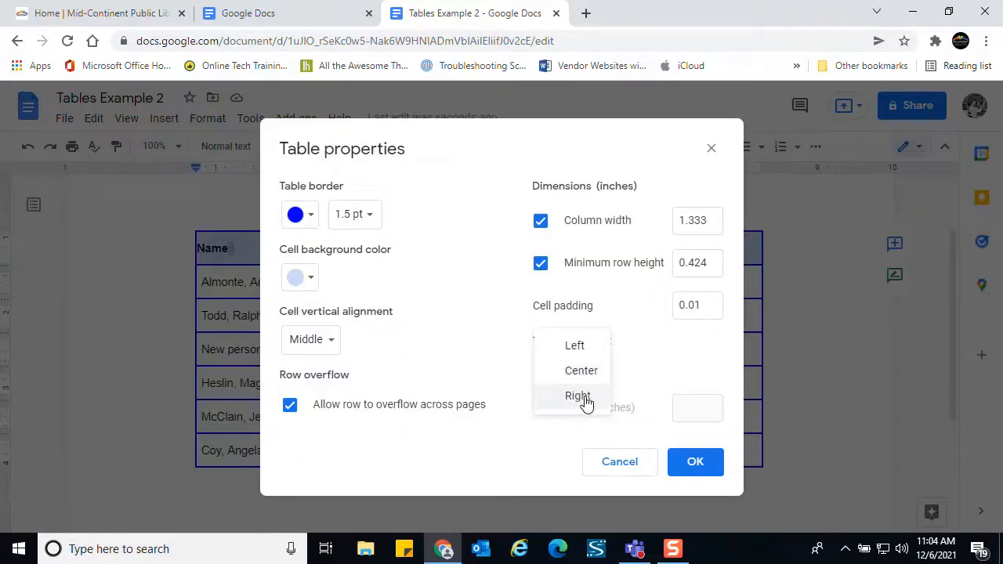
pyautogui.click(583, 400)
pyautogui.click(706, 467)
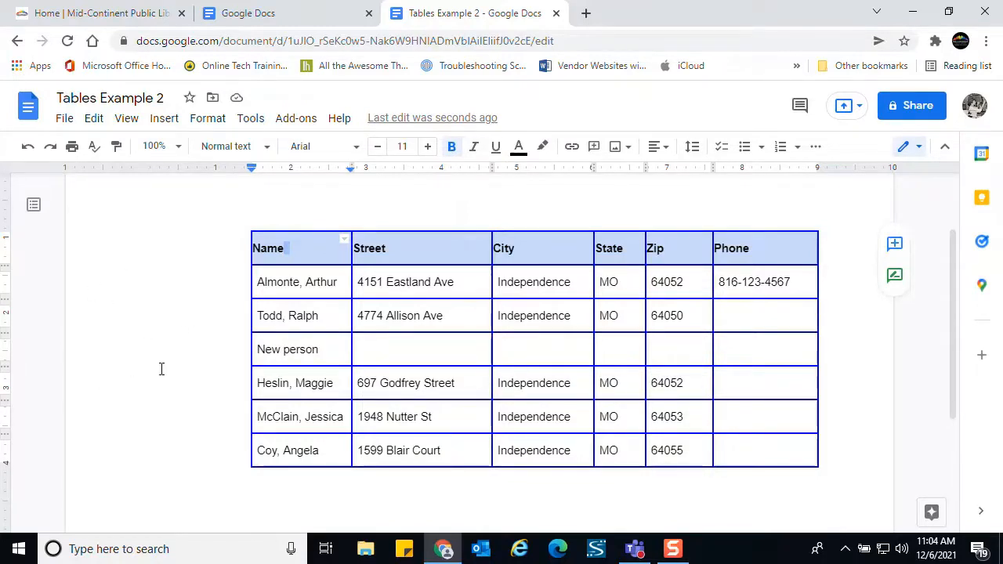
# Set the address table's alignment back to Center in the table properties and apply it
pyautogui.click(223, 125)
pyautogui.moveTo(314, 403)
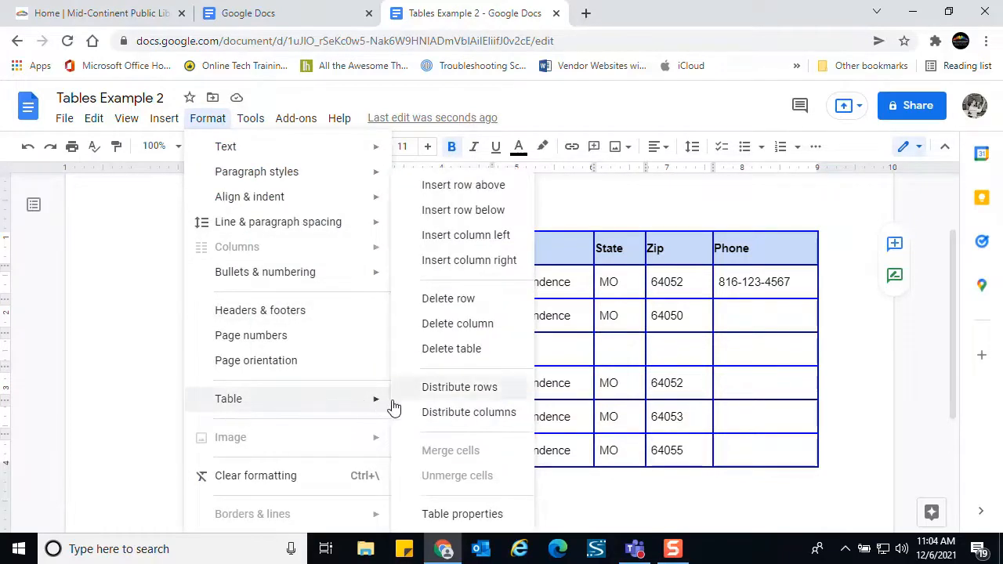
pyautogui.click(473, 514)
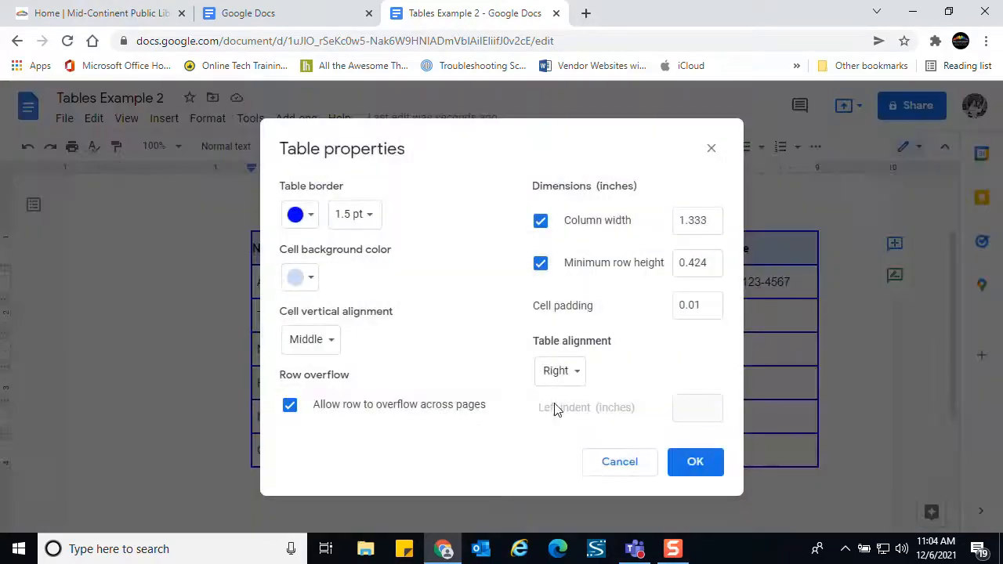
pyautogui.click(581, 375)
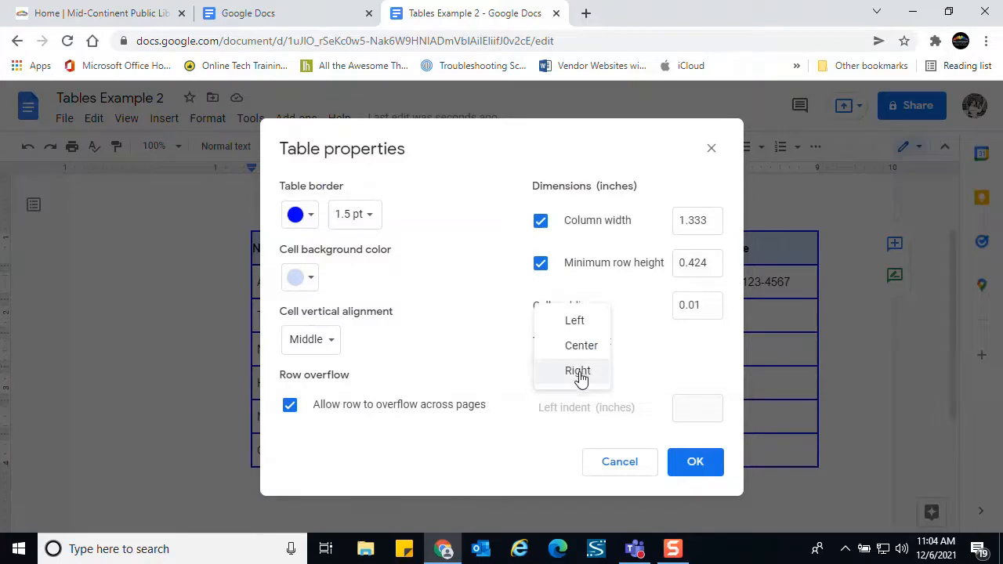
pyautogui.click(576, 356)
pyautogui.click(684, 469)
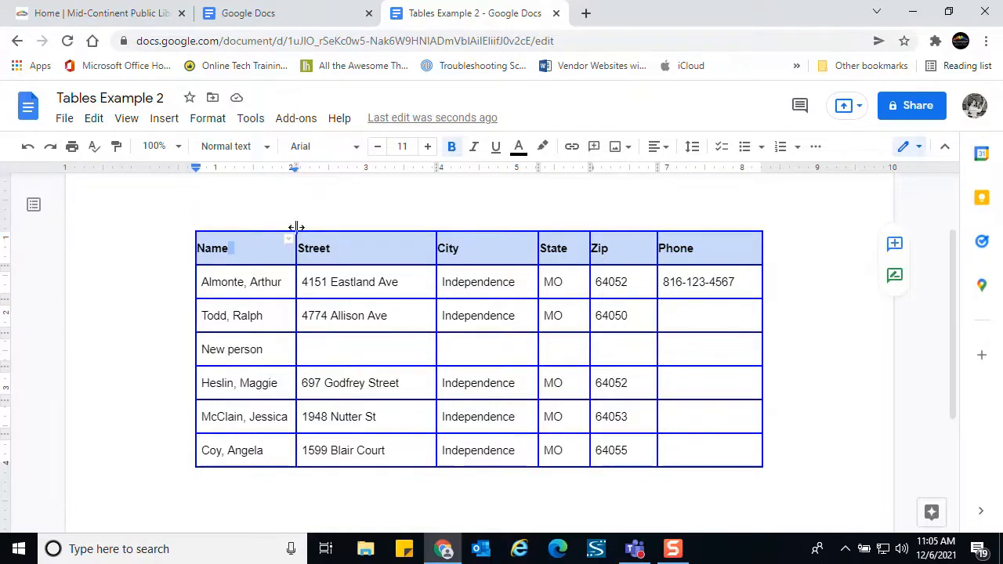
# Open the add-ons marketplace for the document and search it for "tables"
pyautogui.click(308, 124)
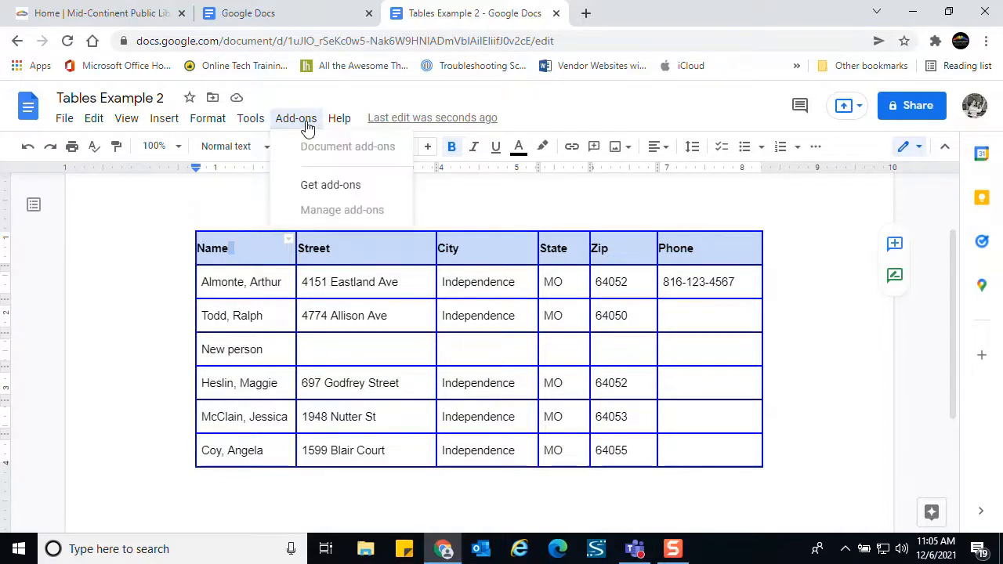
pyautogui.click(341, 189)
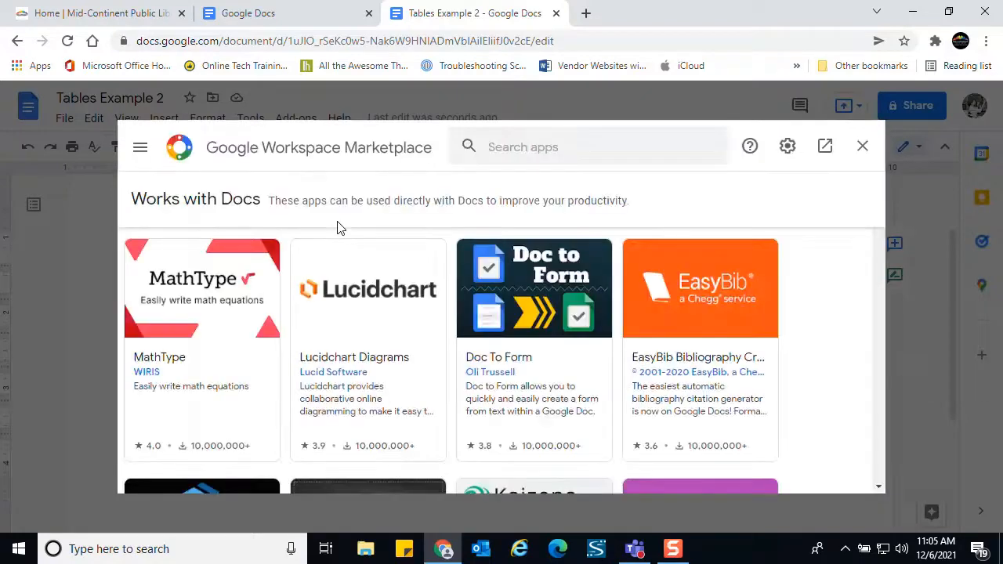
pyautogui.click(497, 148)
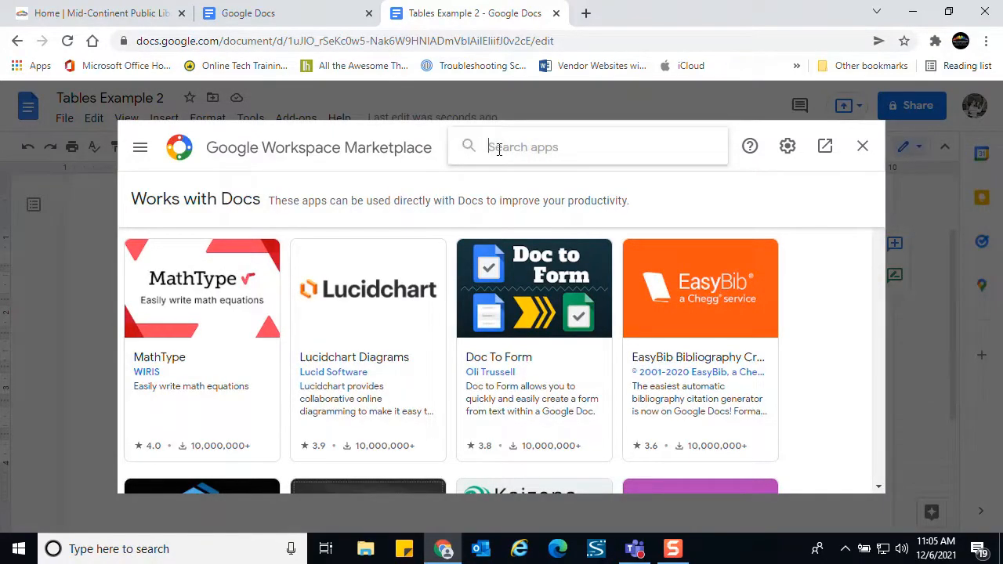
pyautogui.write('tables')
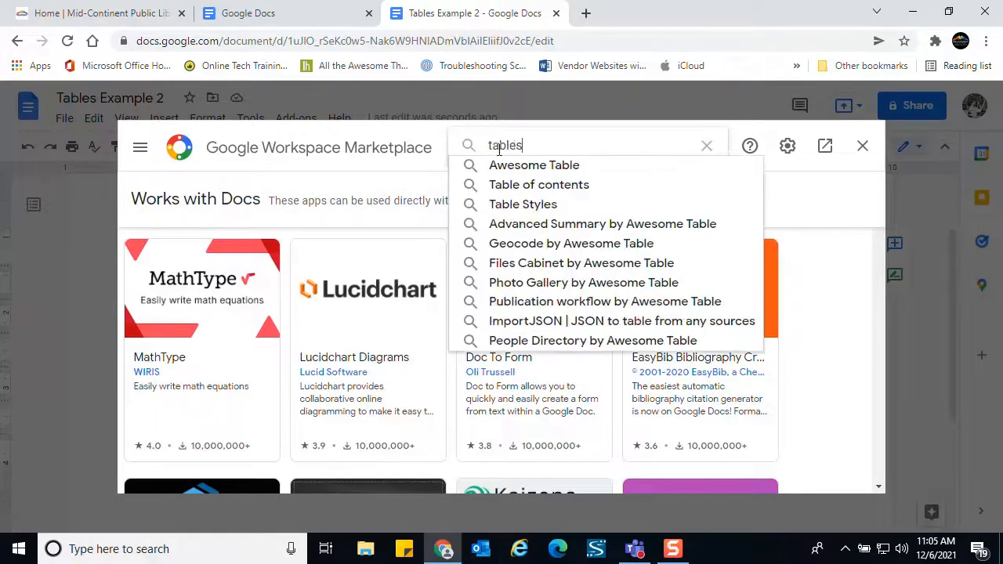
pyautogui.press('Return')
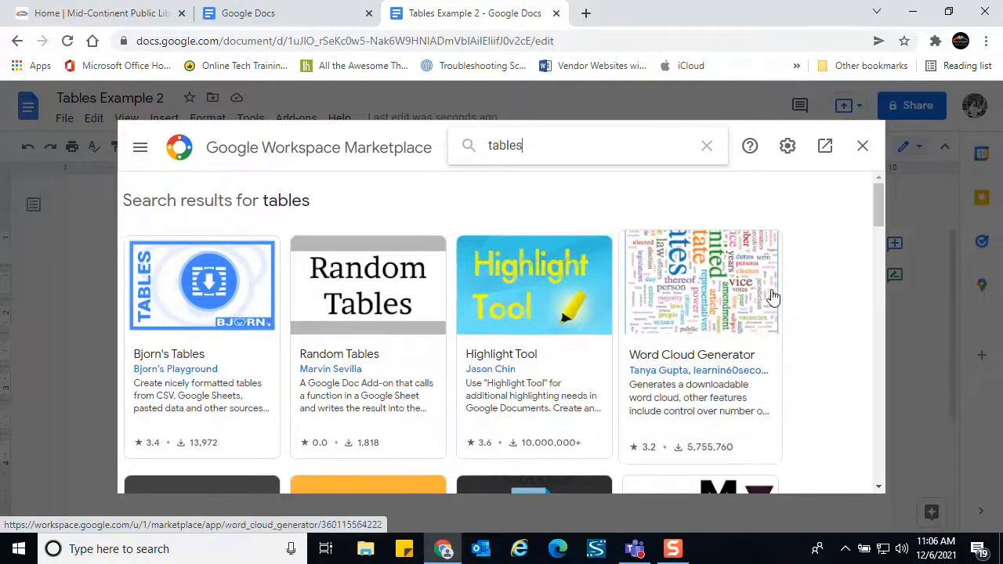
# Look through the marketplace search results for table-related add-ons and return to the first results
pyautogui.moveTo(879, 205); pyautogui.dragTo(883, 234)
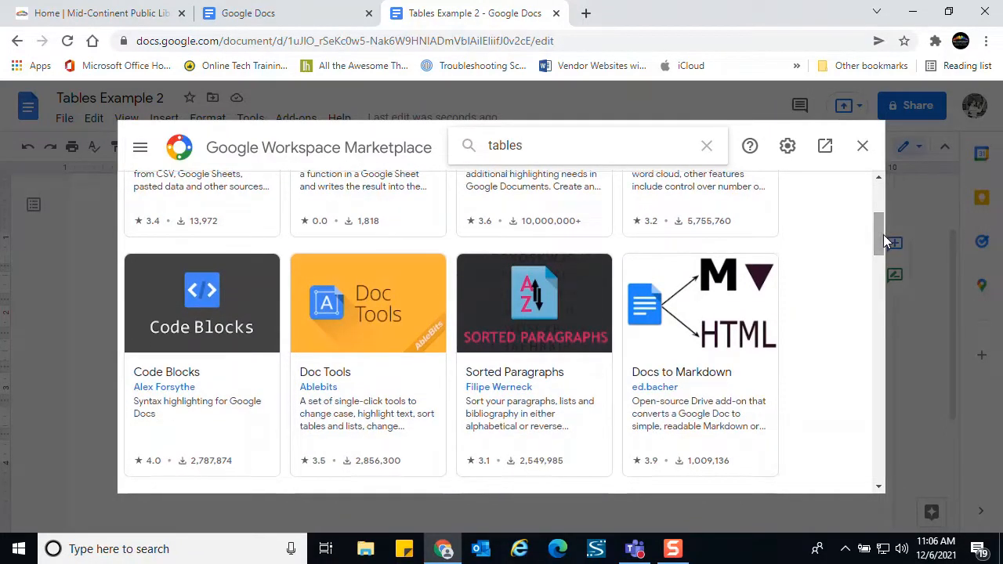
pyautogui.scroll(-1, 883, 234)
pyautogui.scroll(-2, 883, 234)
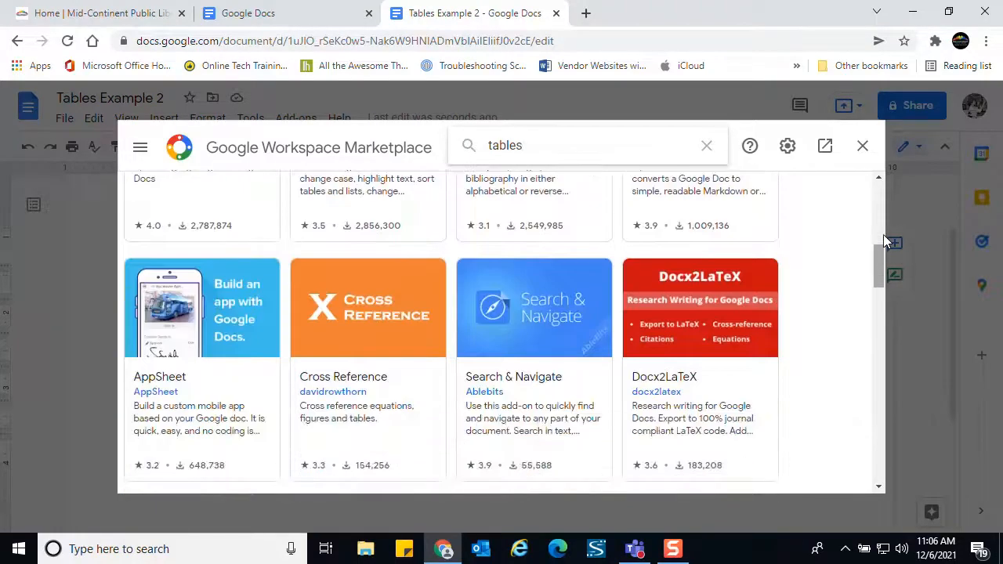
pyautogui.scroll(-5, 882, 234)
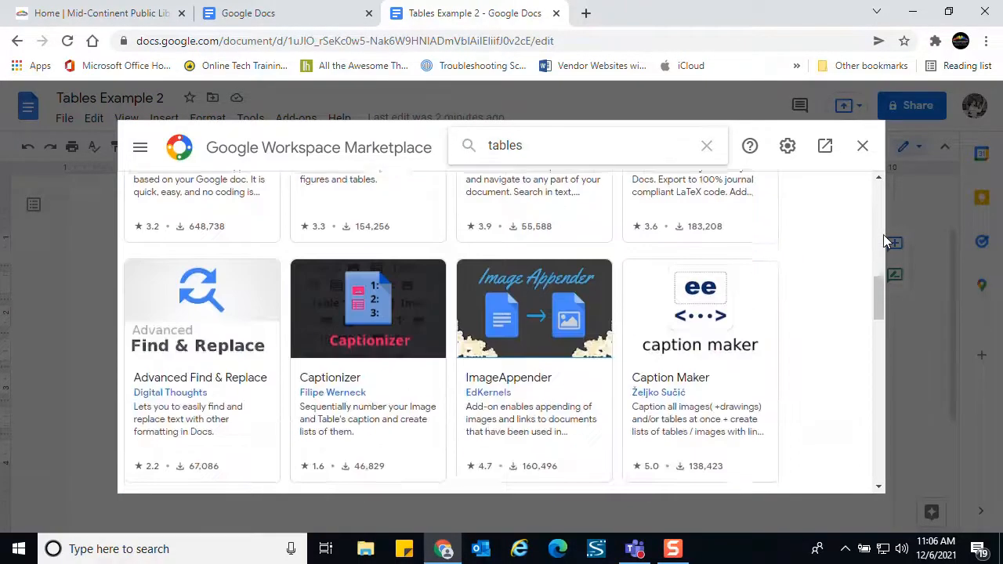
pyautogui.scroll(-3, 883, 234)
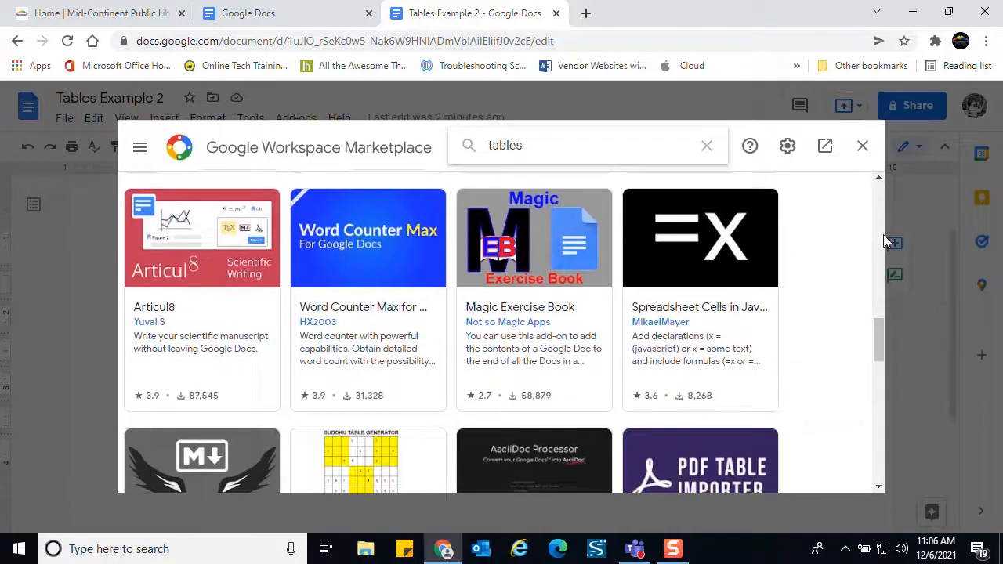
pyautogui.scroll(-1, 882, 234)
pyautogui.scroll(-1, 883, 234)
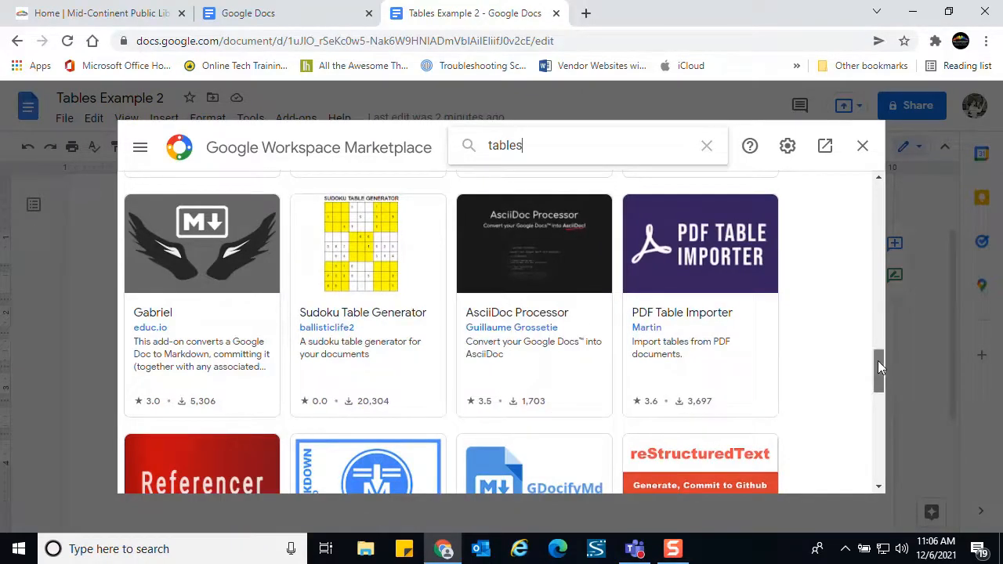
pyautogui.moveTo(877, 360); pyautogui.dragTo(864, 192)
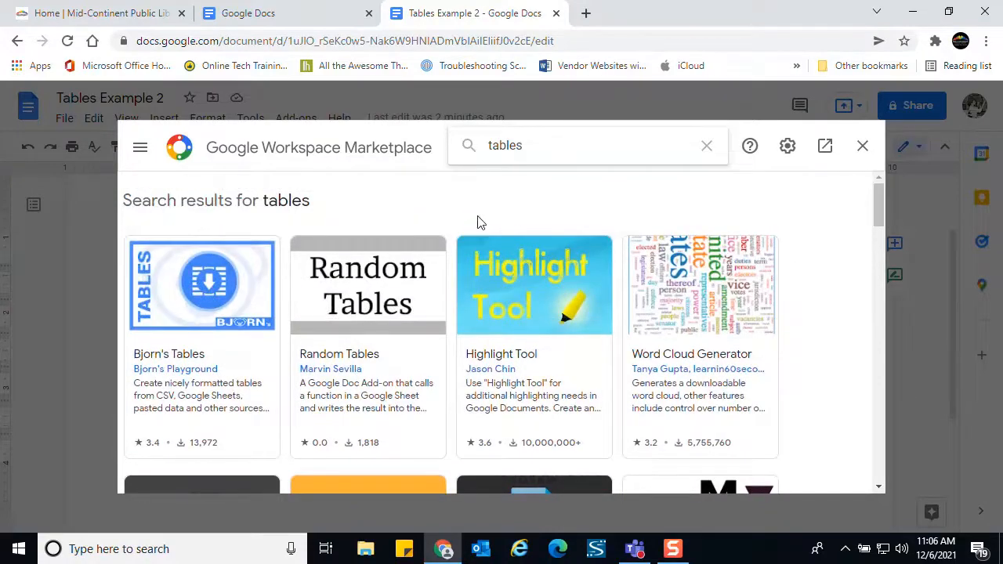